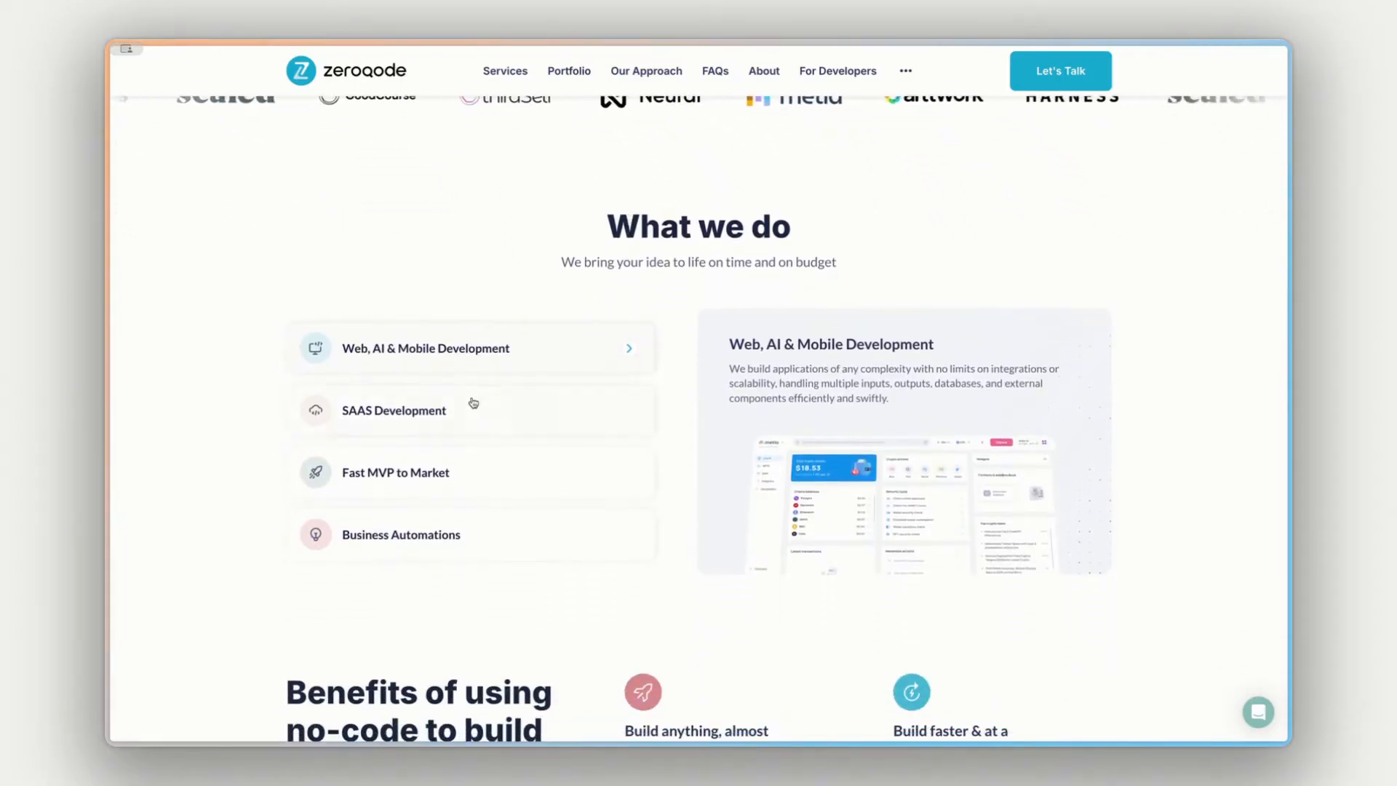
# - View the SAAS Development, Fast MVP to Market and Business Automations service descriptions in the What we do section
pyautogui.click(469, 409)
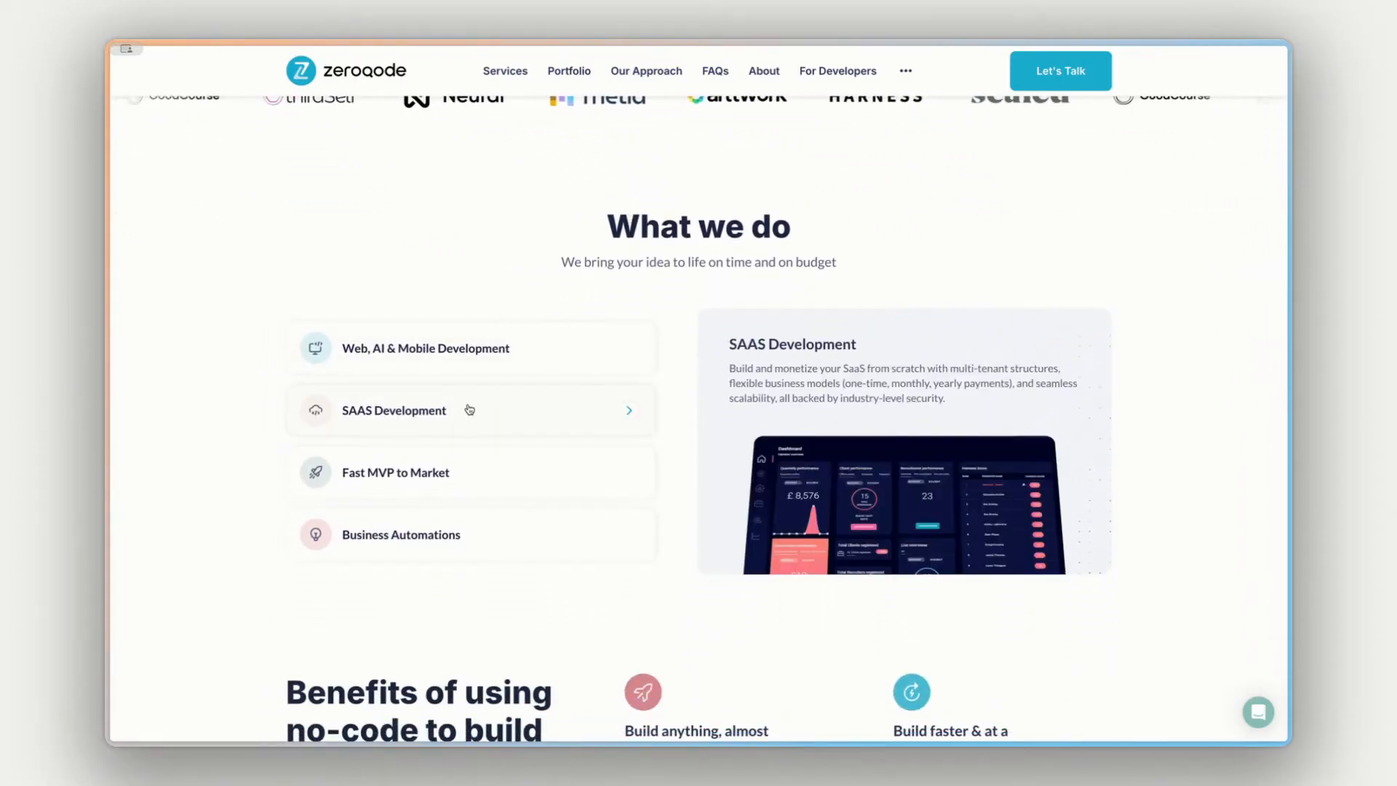
pyautogui.click(482, 458)
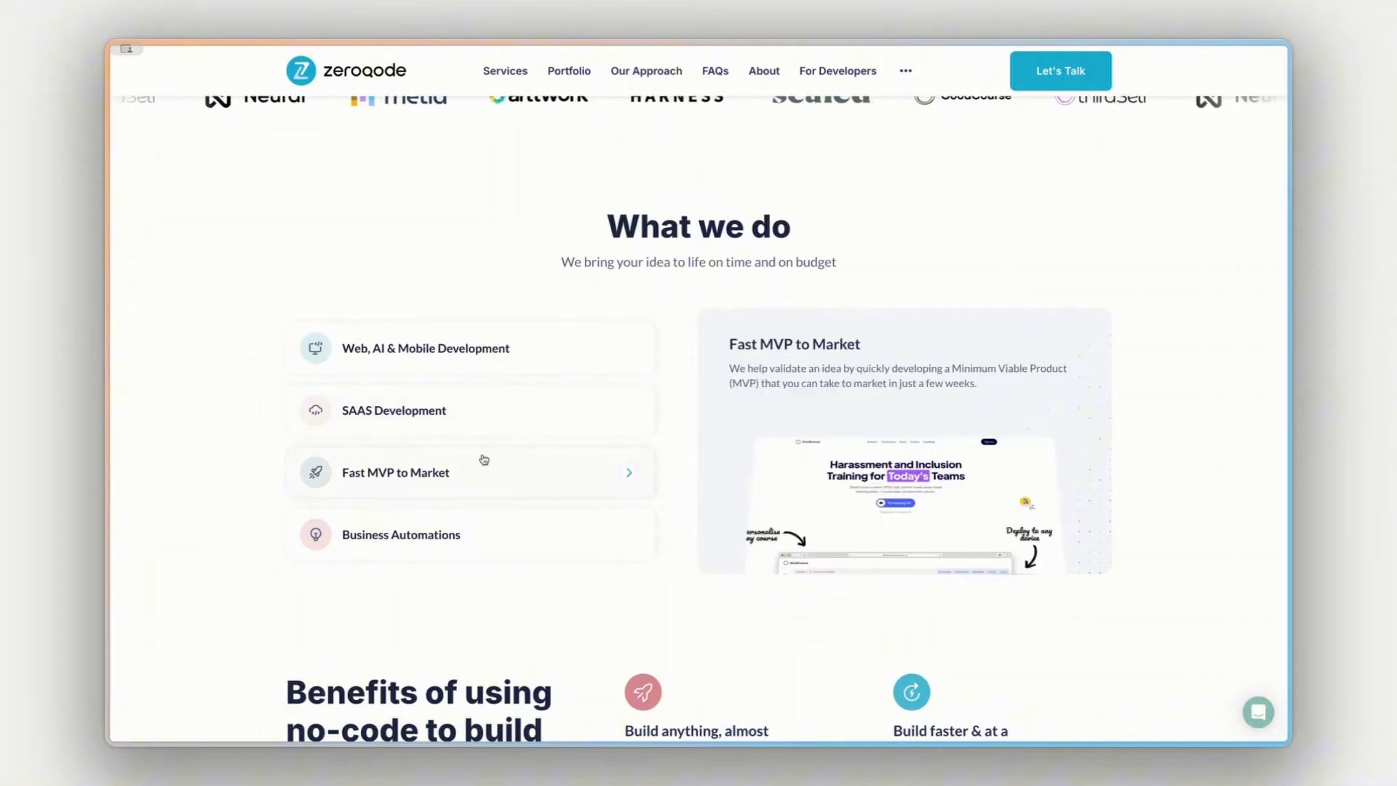
pyautogui.click(498, 530)
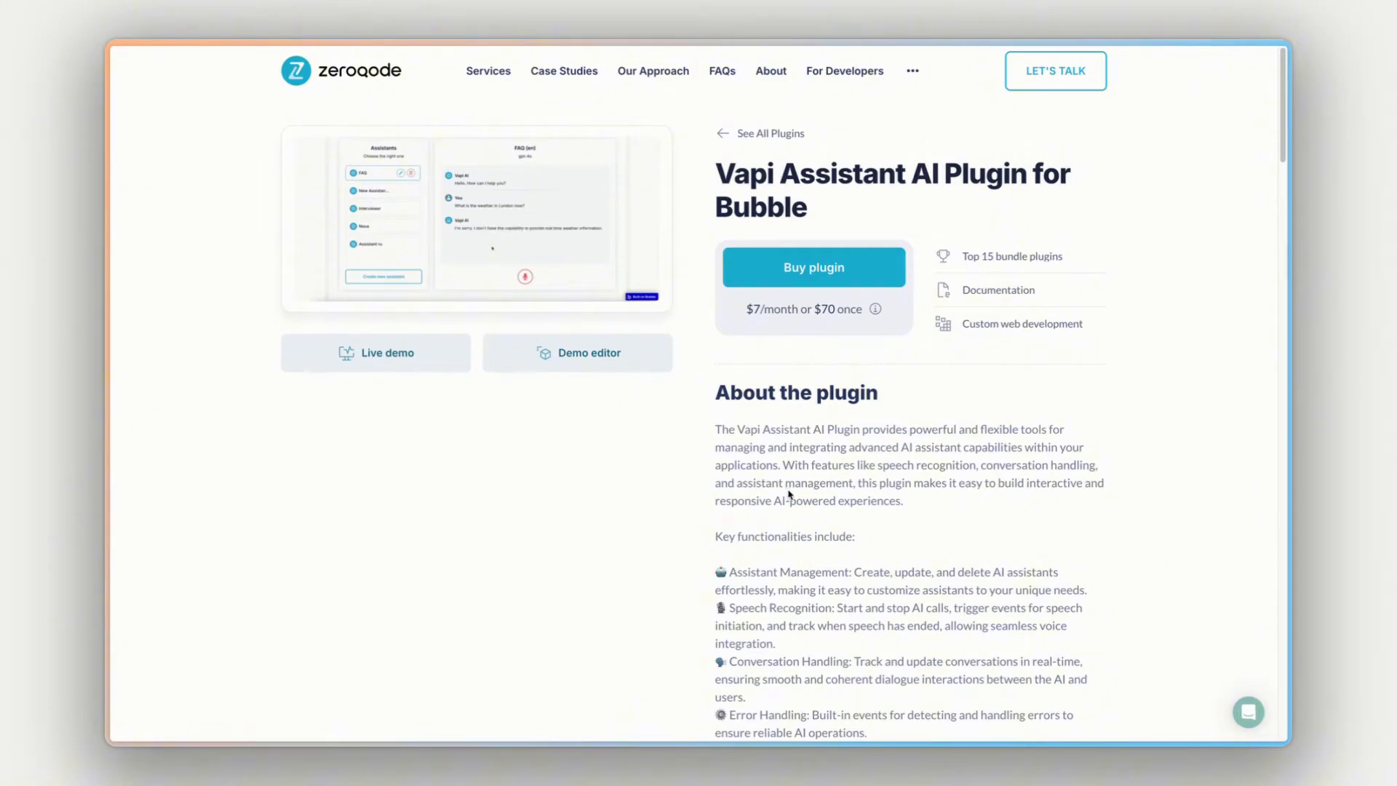
# - Open the Vapi Assistant AI plugin's live demo, dismiss the feedback form, and look through the list of assistants
pyautogui.click(386, 339)
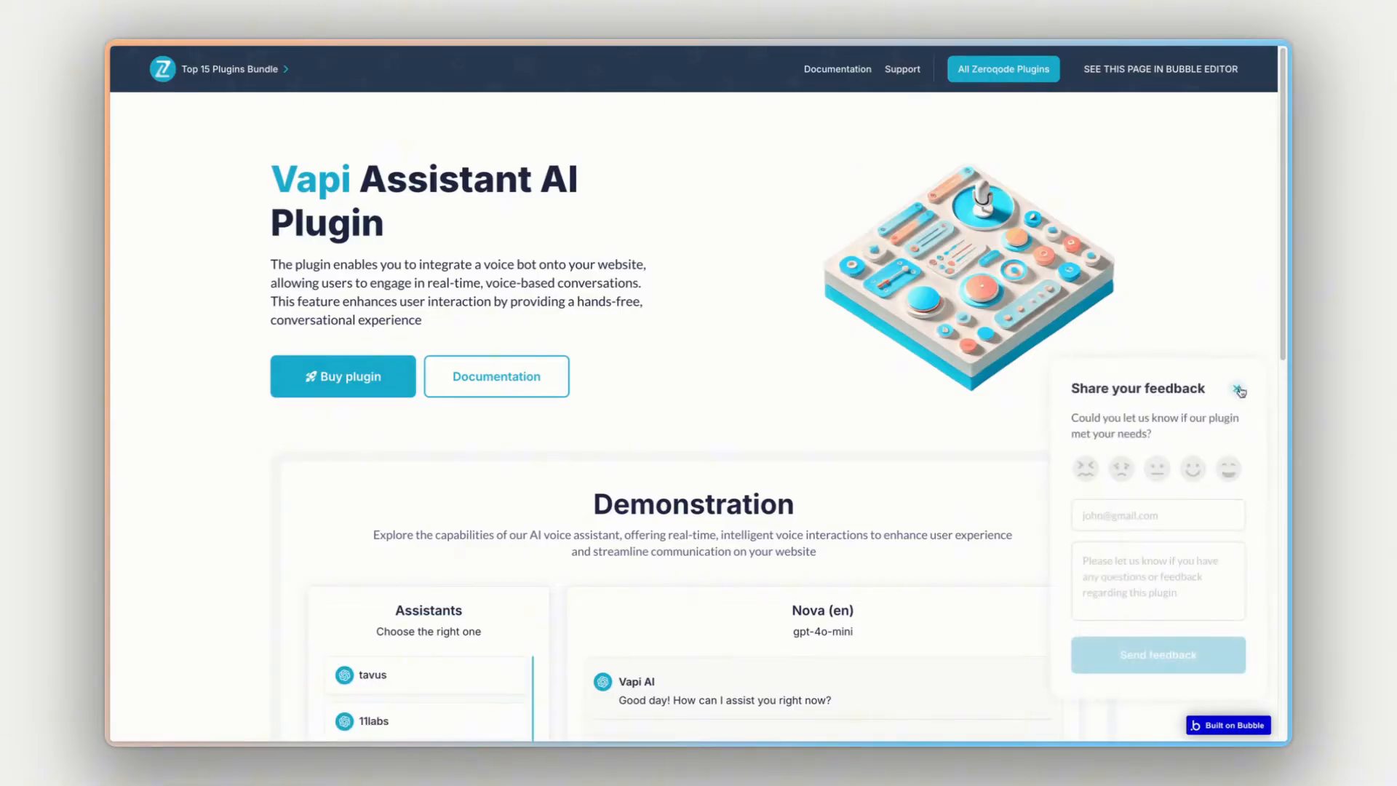
pyautogui.click(1236, 397)
pyautogui.scroll(-5, 846, 339)
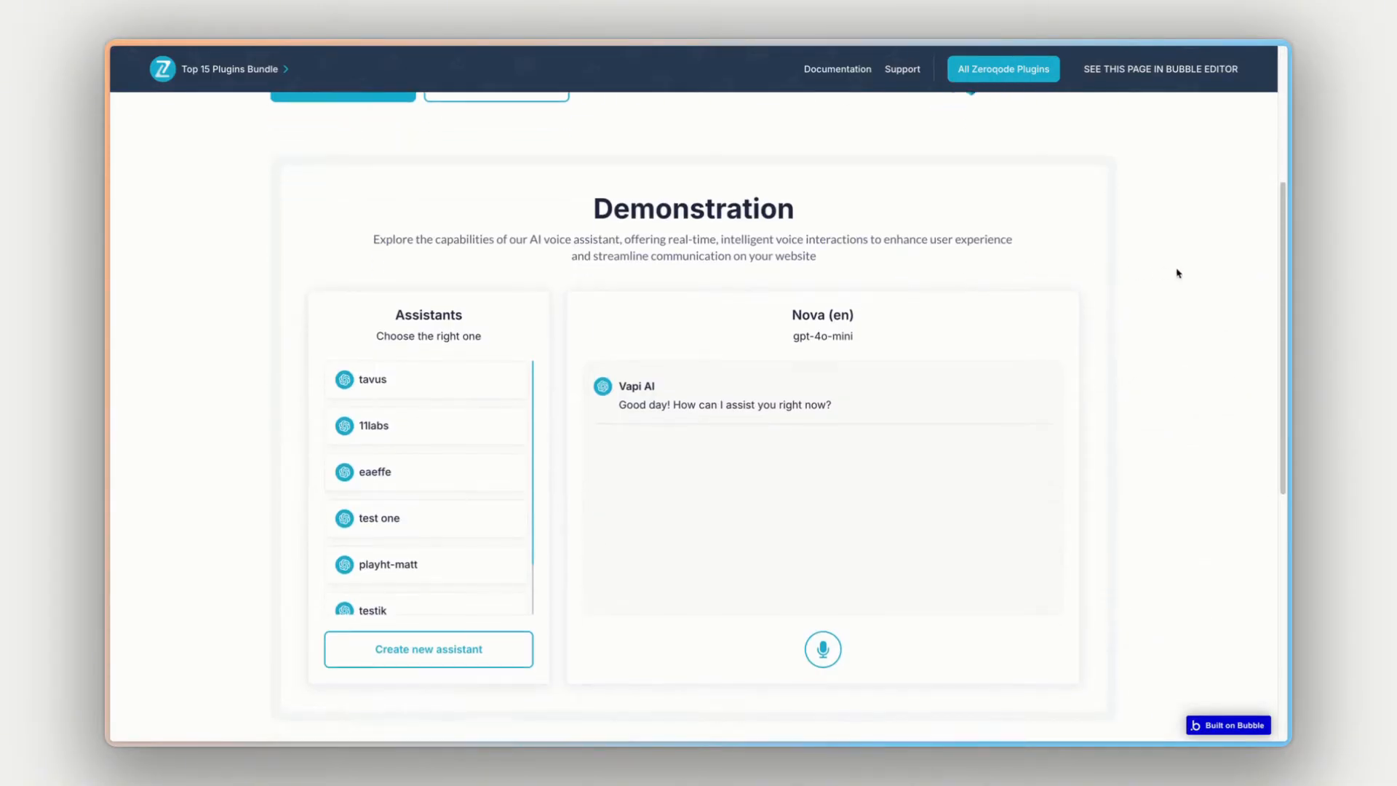
pyautogui.scroll(-2, 1216, 271)
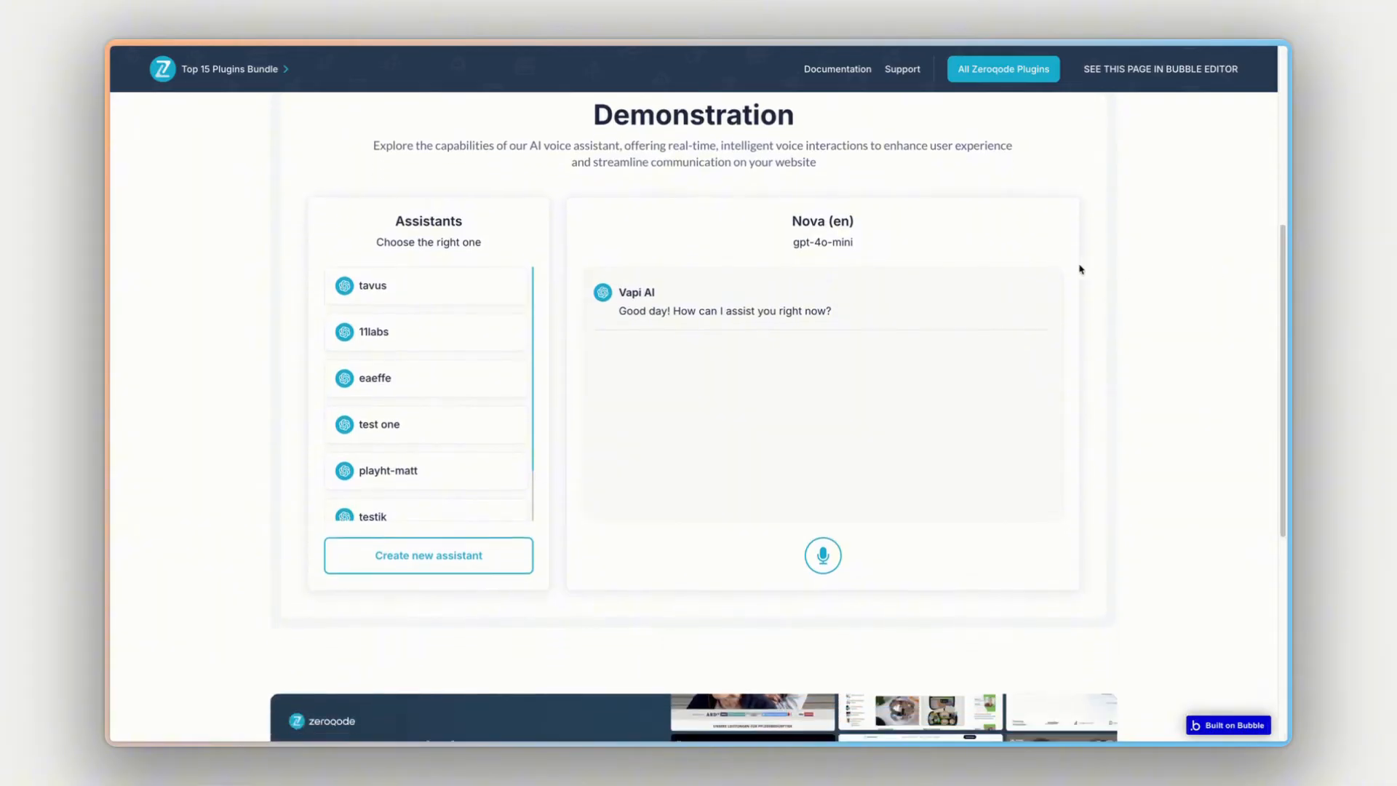
pyautogui.scroll(-3, 421, 441)
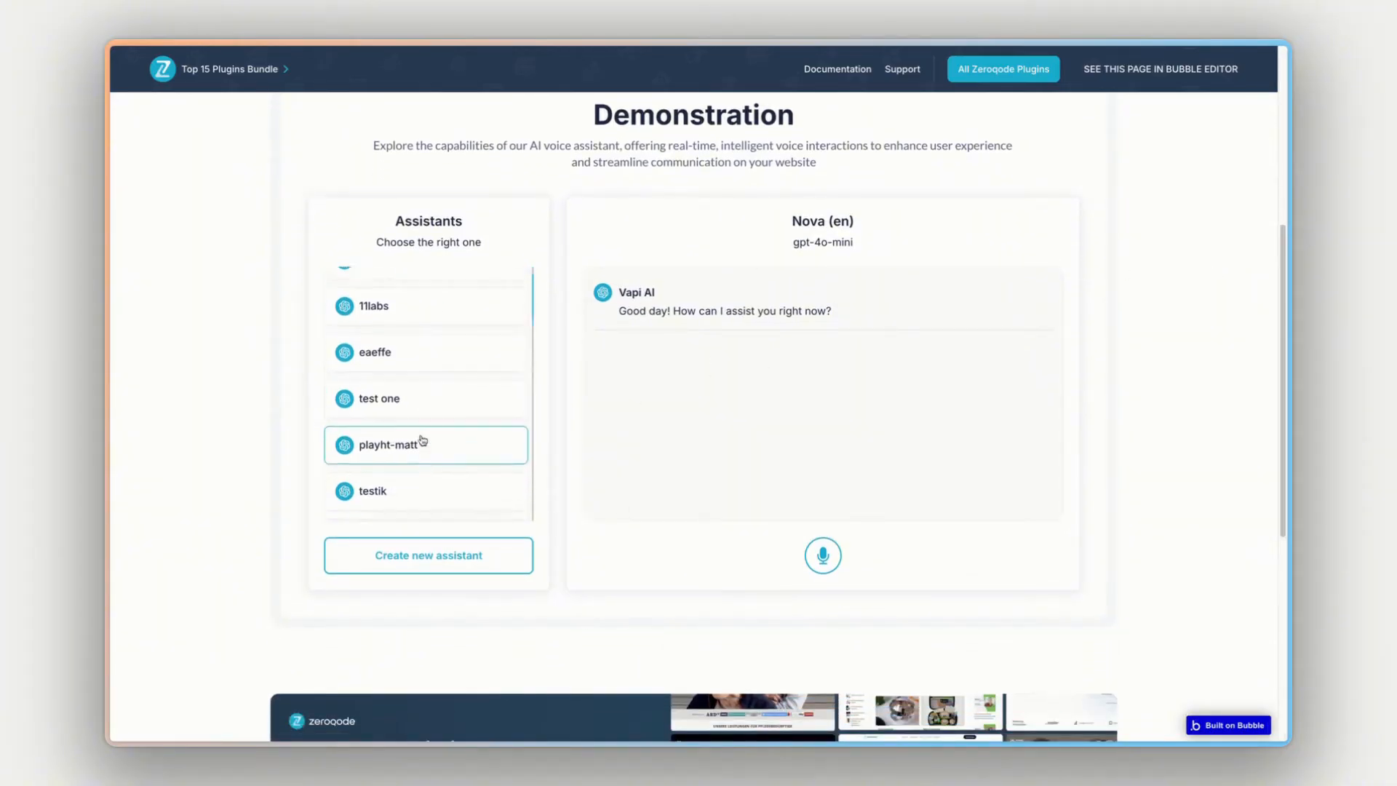
pyautogui.scroll(-5, 422, 440)
pyautogui.scroll(6, 430, 434)
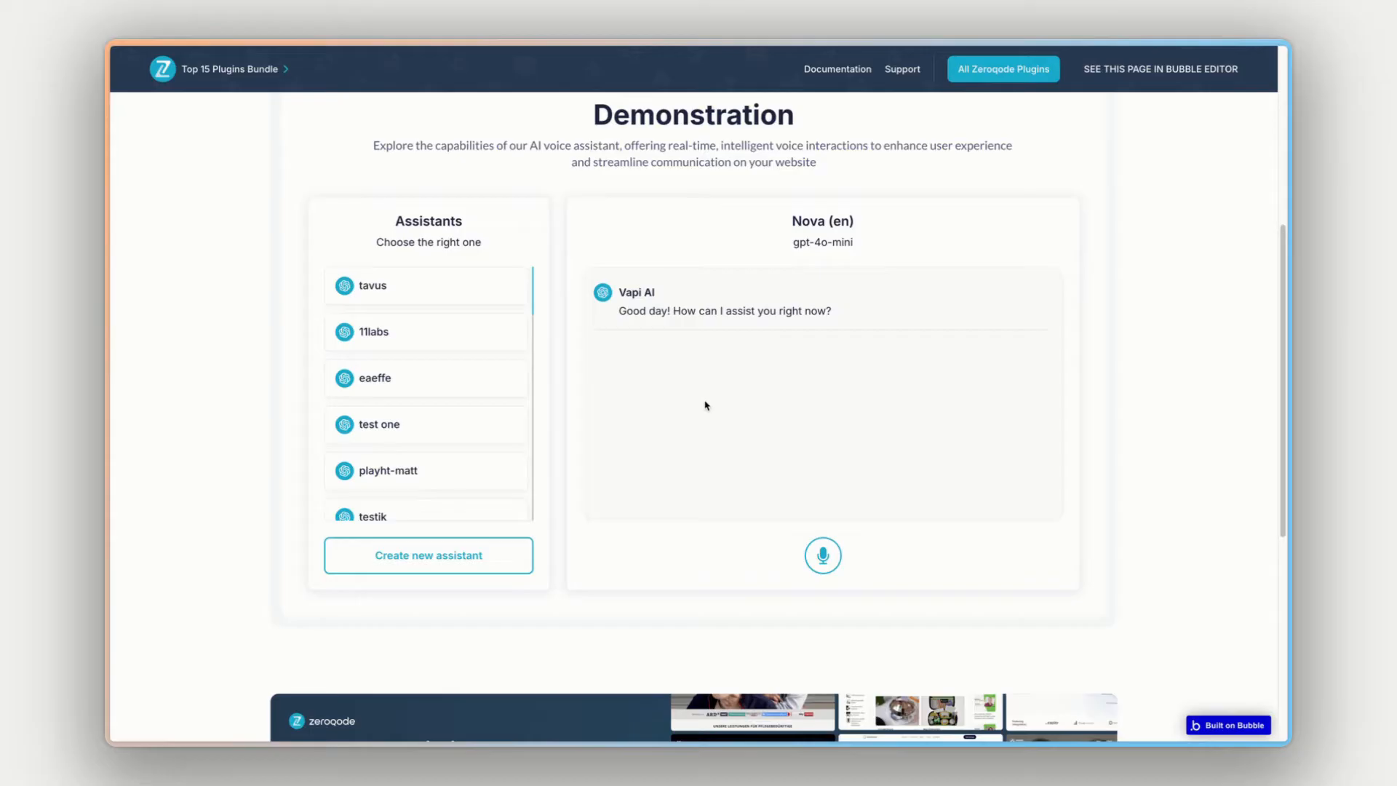
# - Hold a short test voice conversation with the Nova assistant, and reload the demo page
pyautogui.click(822, 555)
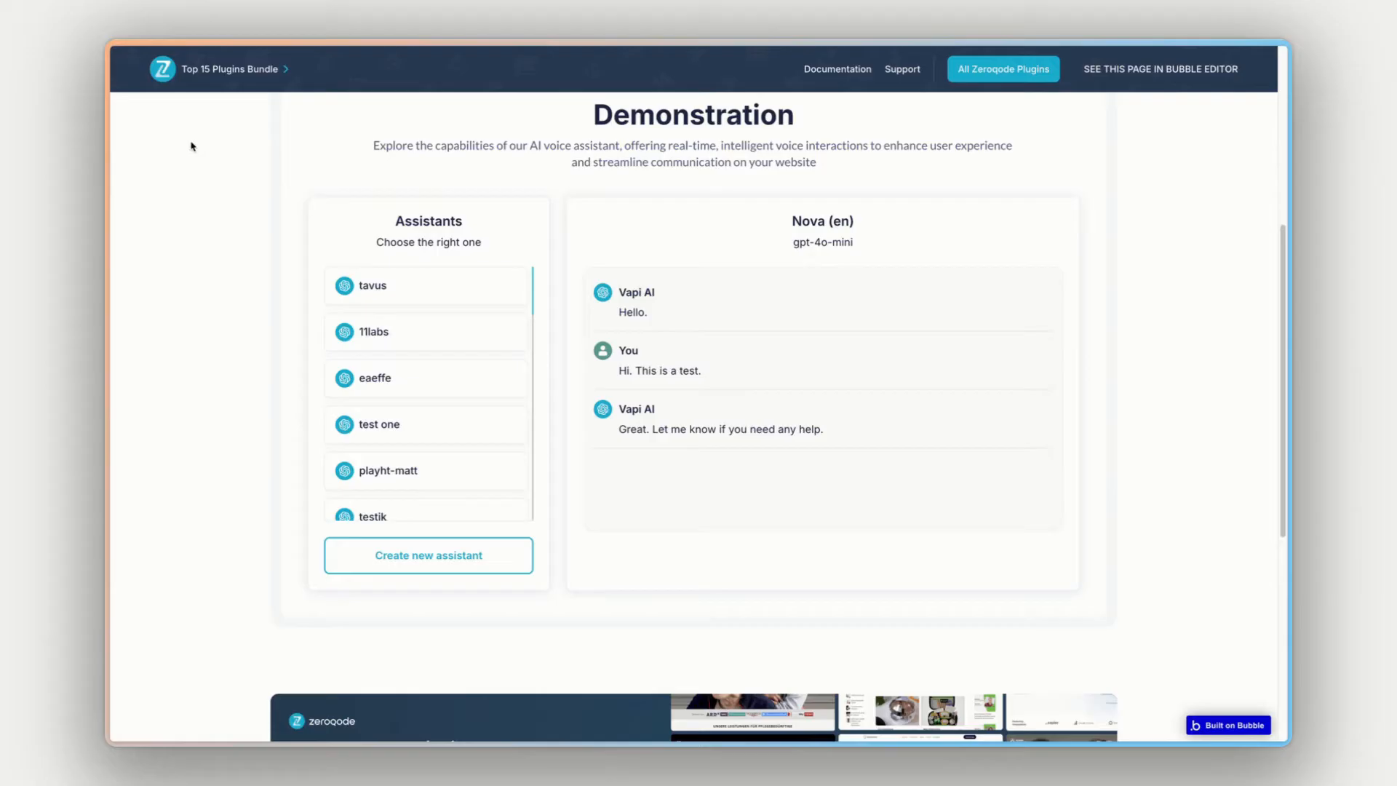
pyautogui.press('super+r')
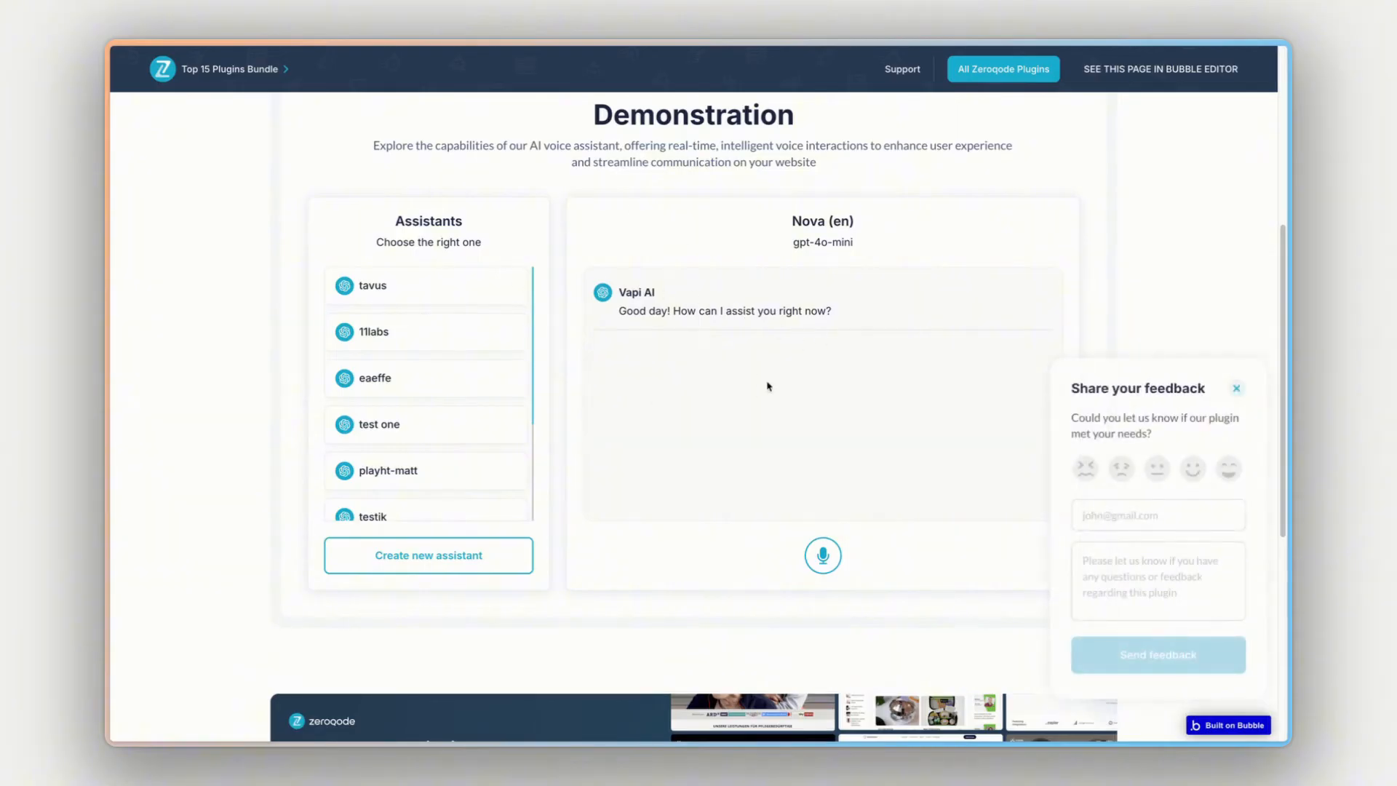
# - Review the model, language and language detection choices in the new assistant form, and close it without creating one
pyautogui.click(425, 556)
pyautogui.click(796, 308)
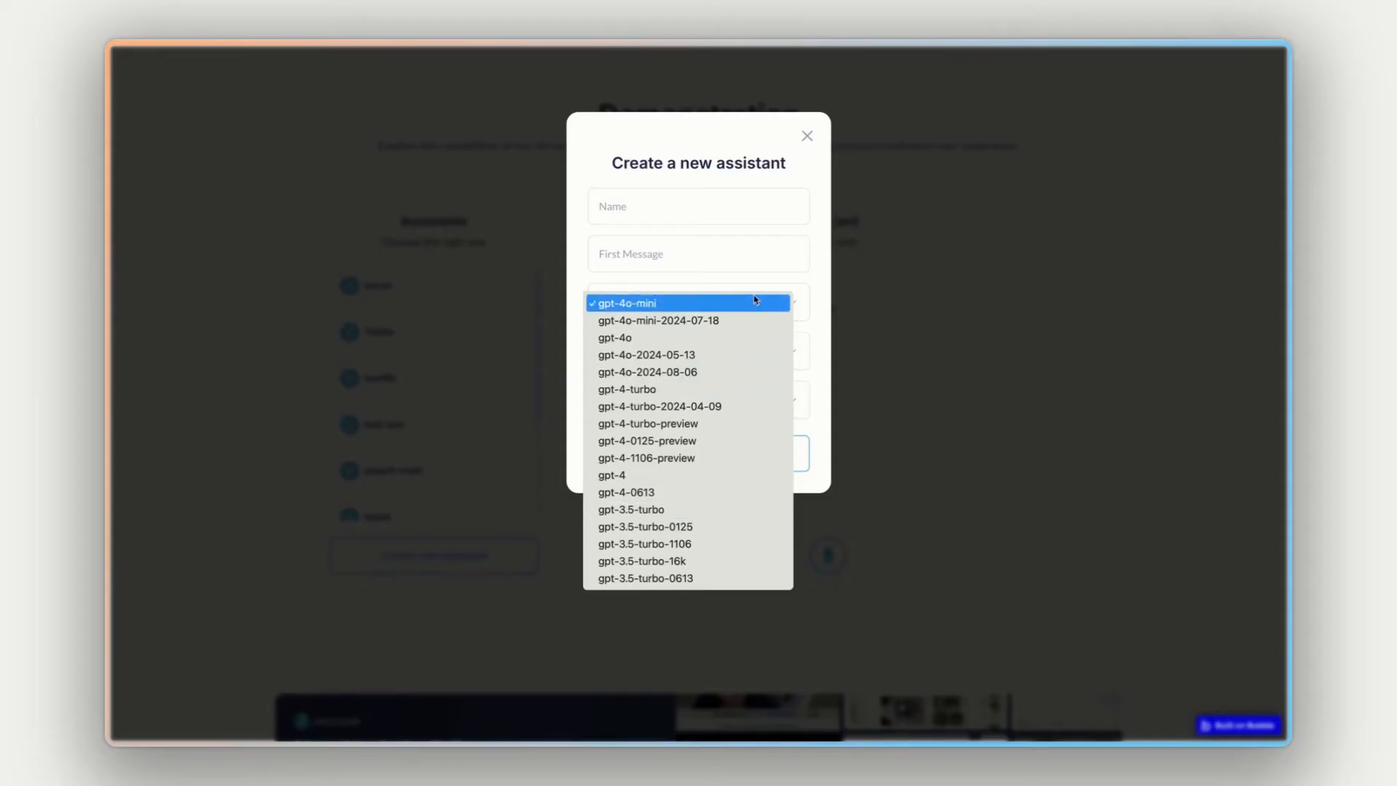
pyautogui.click(816, 277)
pyautogui.click(789, 336)
pyautogui.click(801, 326)
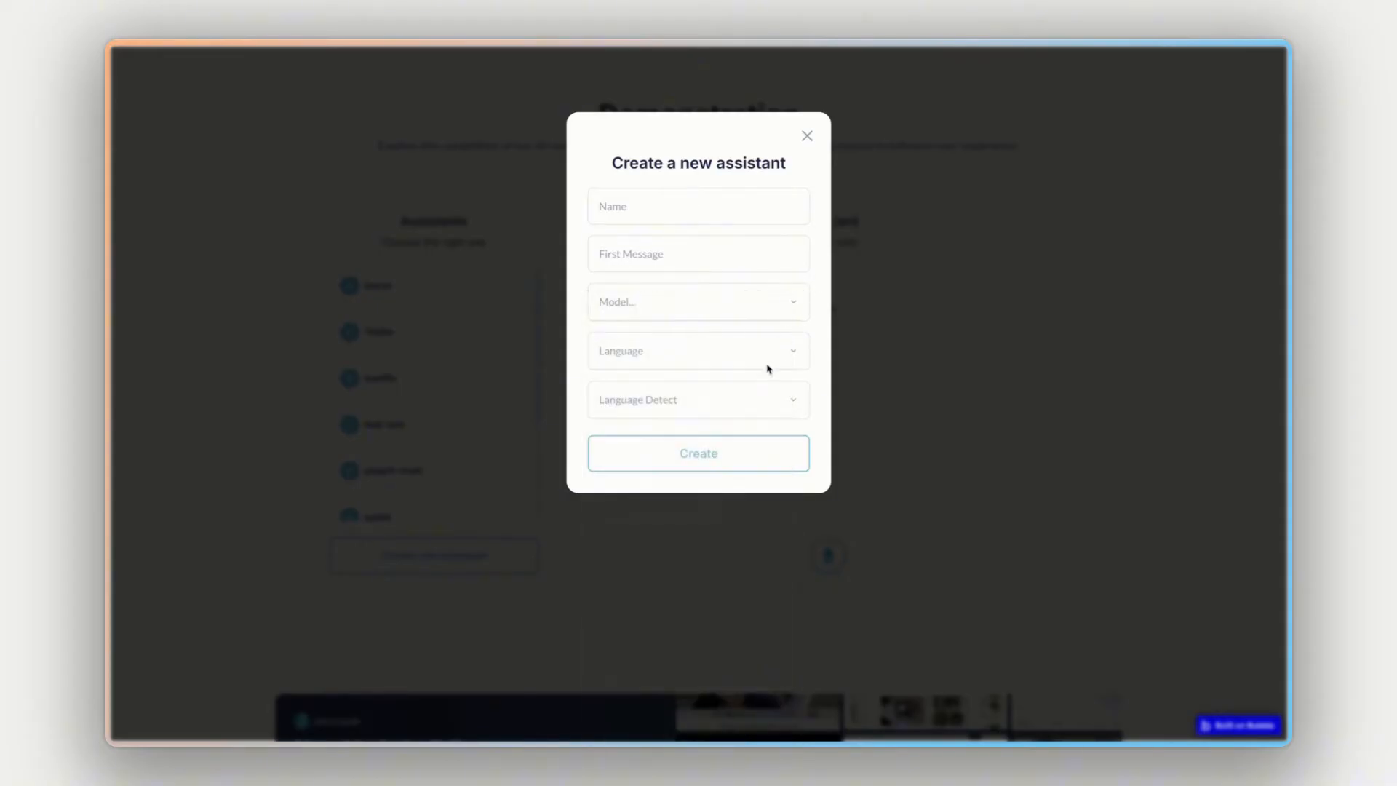
pyautogui.click(747, 397)
pyautogui.click(806, 363)
pyautogui.click(806, 136)
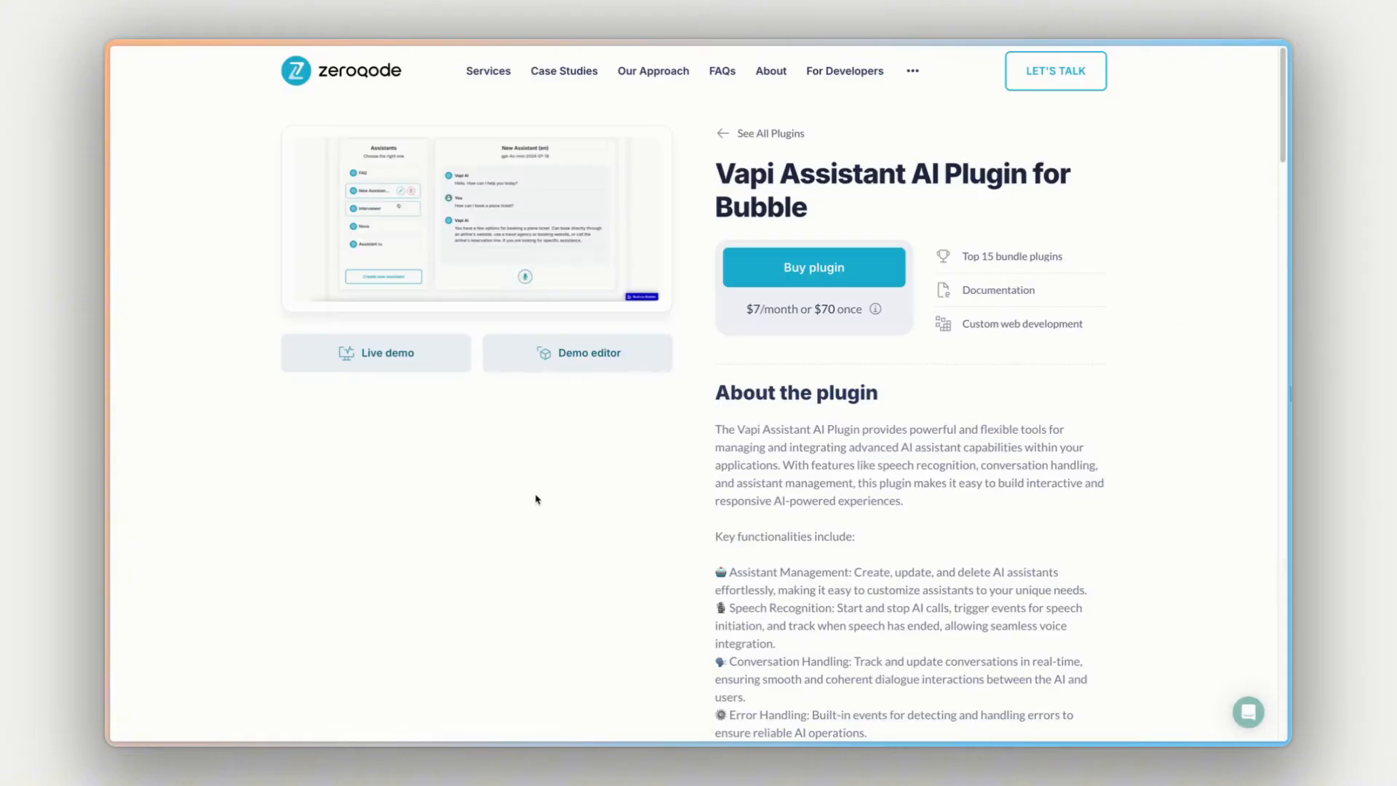
# - Open the plugin's demo editor and inspect the user message text and user icon in the demonstration chat
pyautogui.click(583, 364)
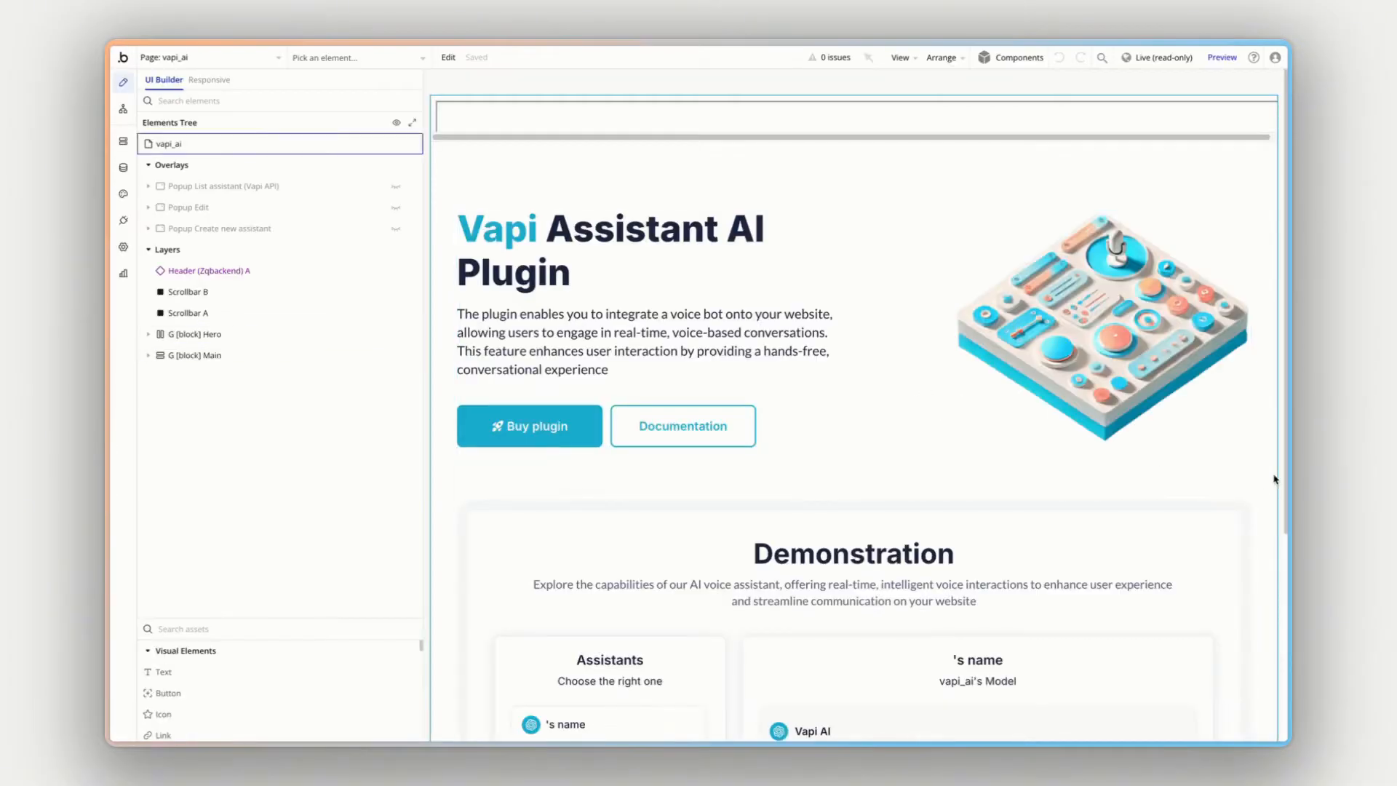
pyautogui.scroll(-5, 945, 436)
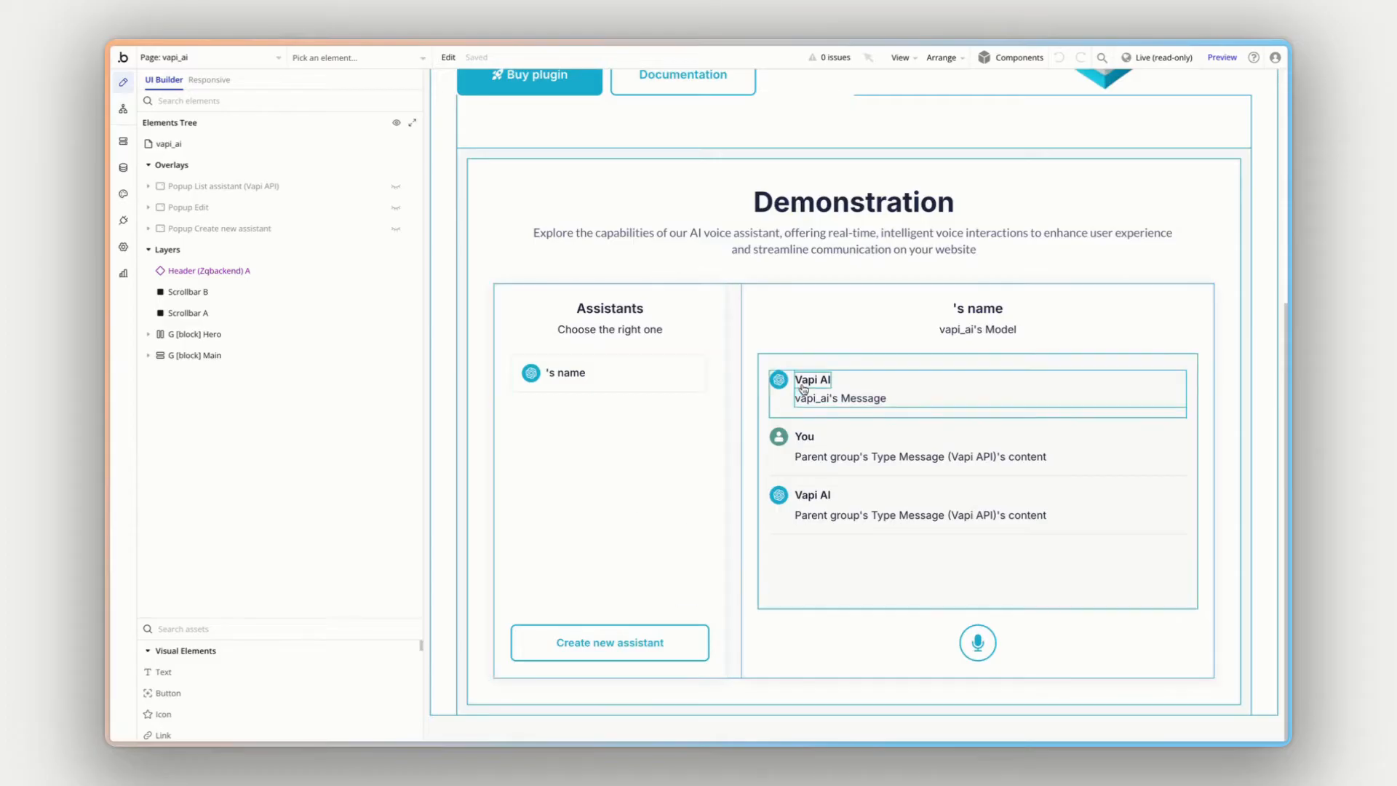
pyautogui.doubleClick(1024, 455)
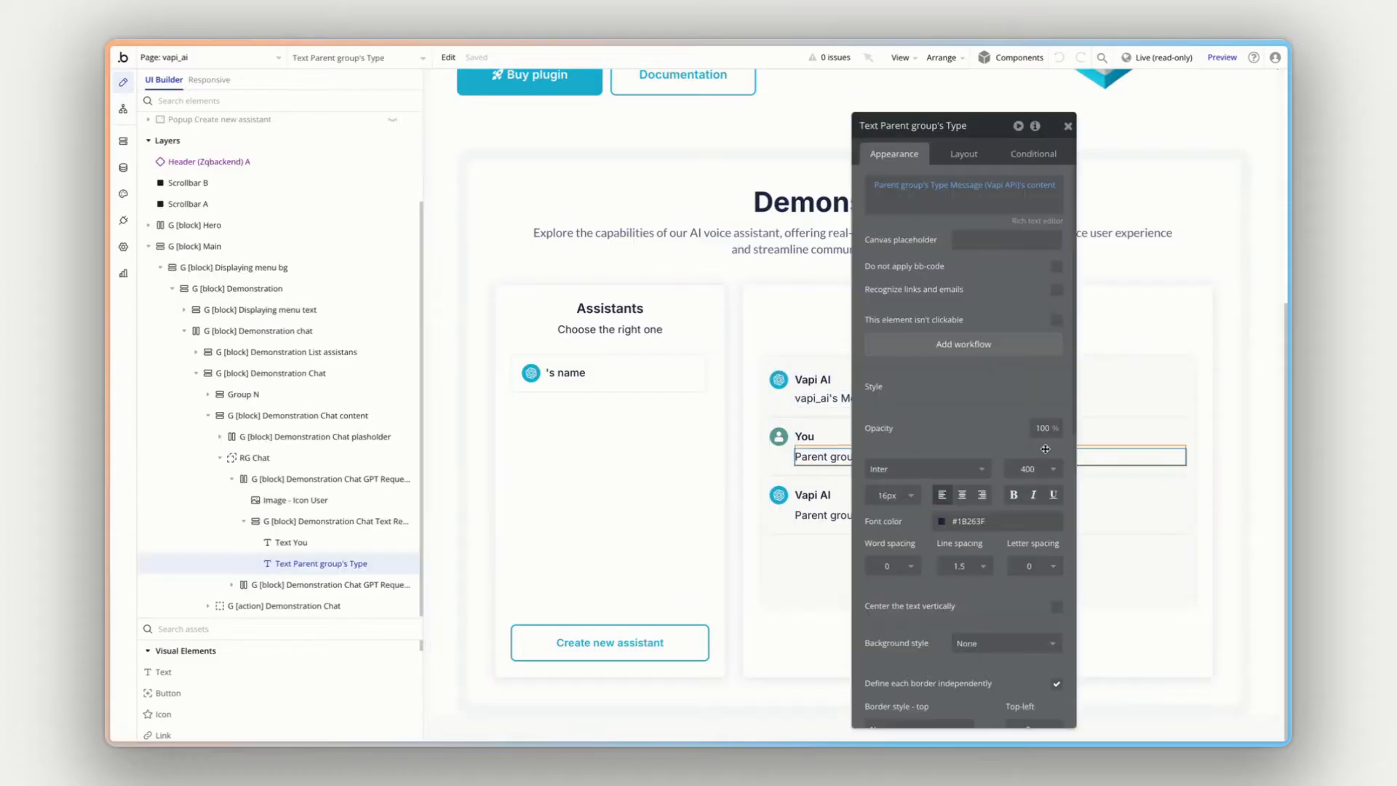
pyautogui.click(329, 479)
pyautogui.click(331, 500)
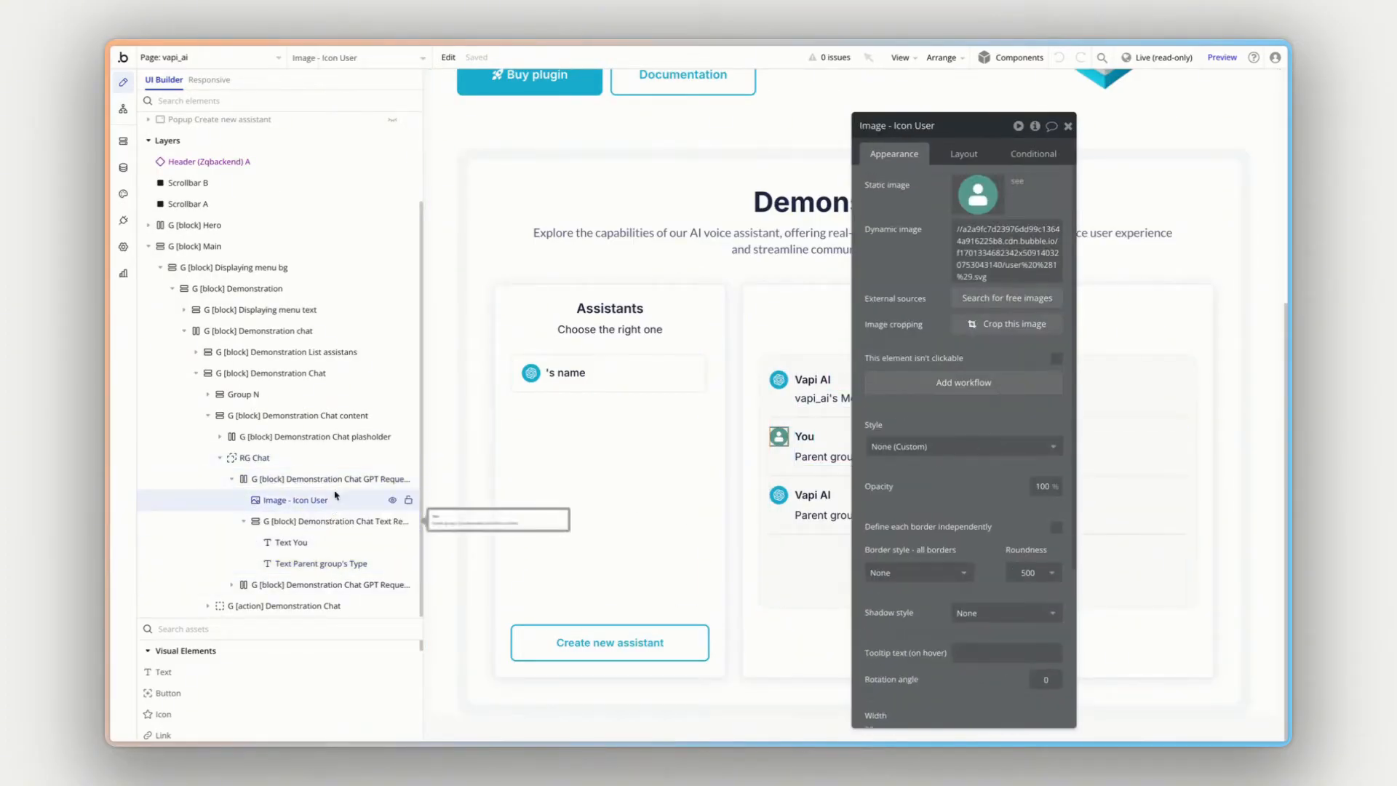
# - View the workflows of the vapi_ai demo page and return to its design view
pyautogui.click(123, 108)
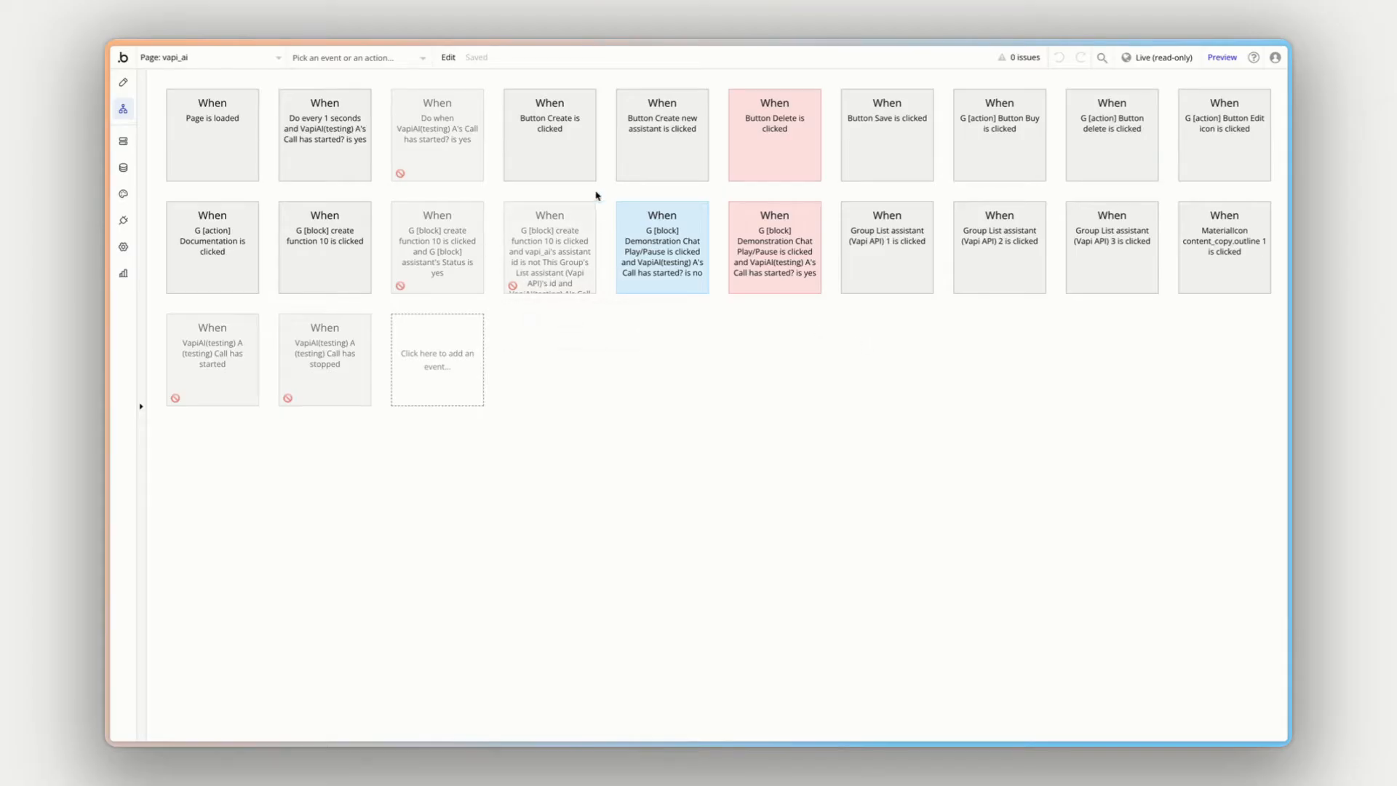
pyautogui.click(123, 82)
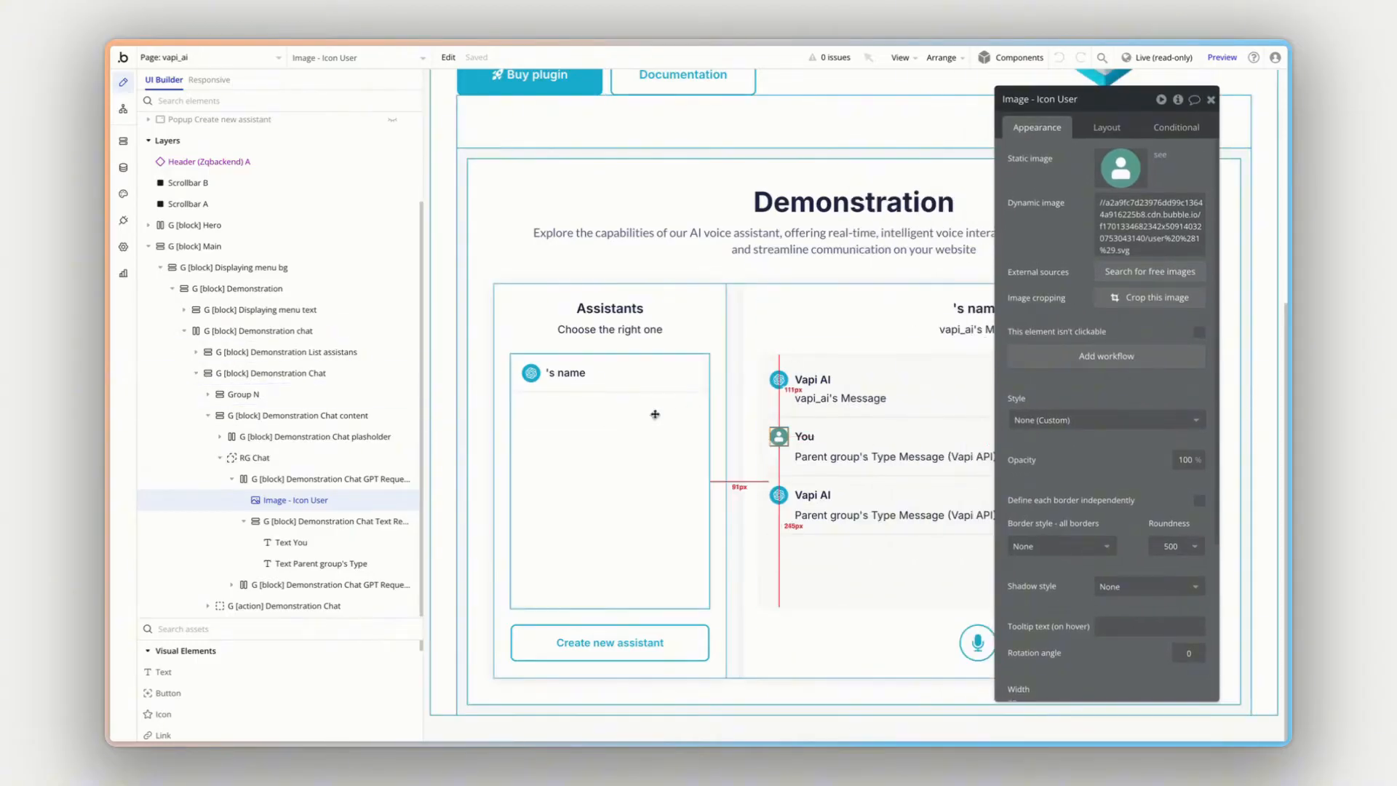
pyautogui.click(695, 553)
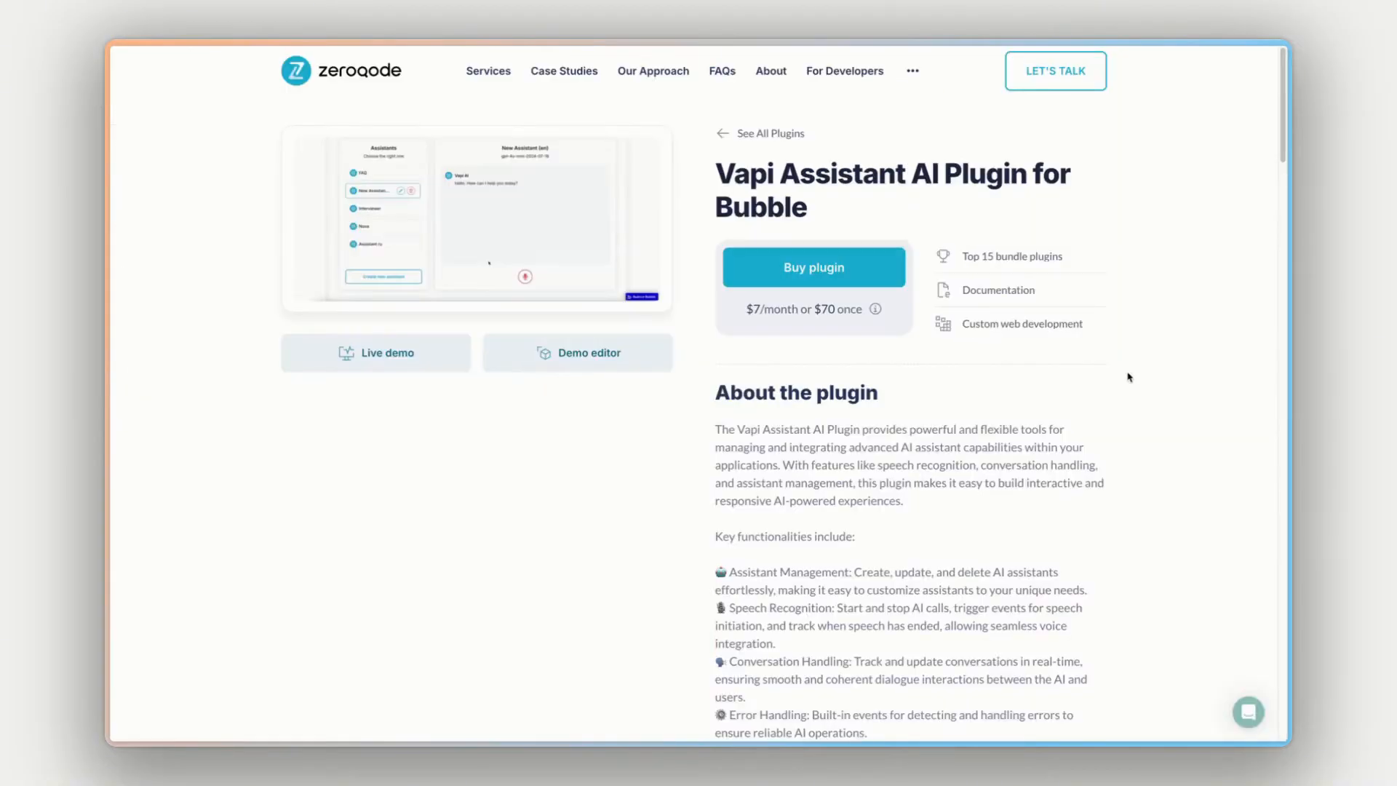
# - Open the Vapi Assistant AI documentation and read the prerequisites on creating a Vapi account and API keys
pyautogui.click(999, 290)
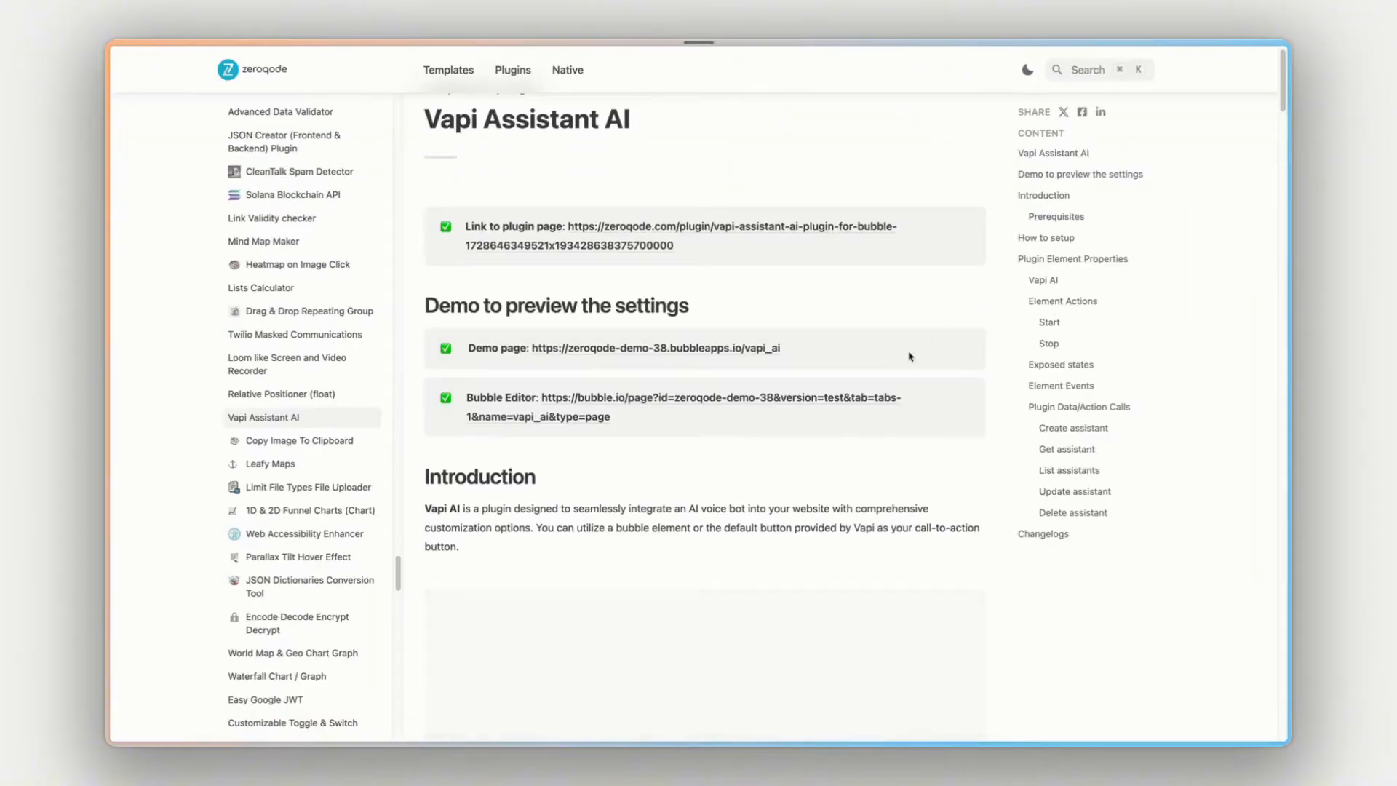
pyautogui.scroll(-8, 993, 304)
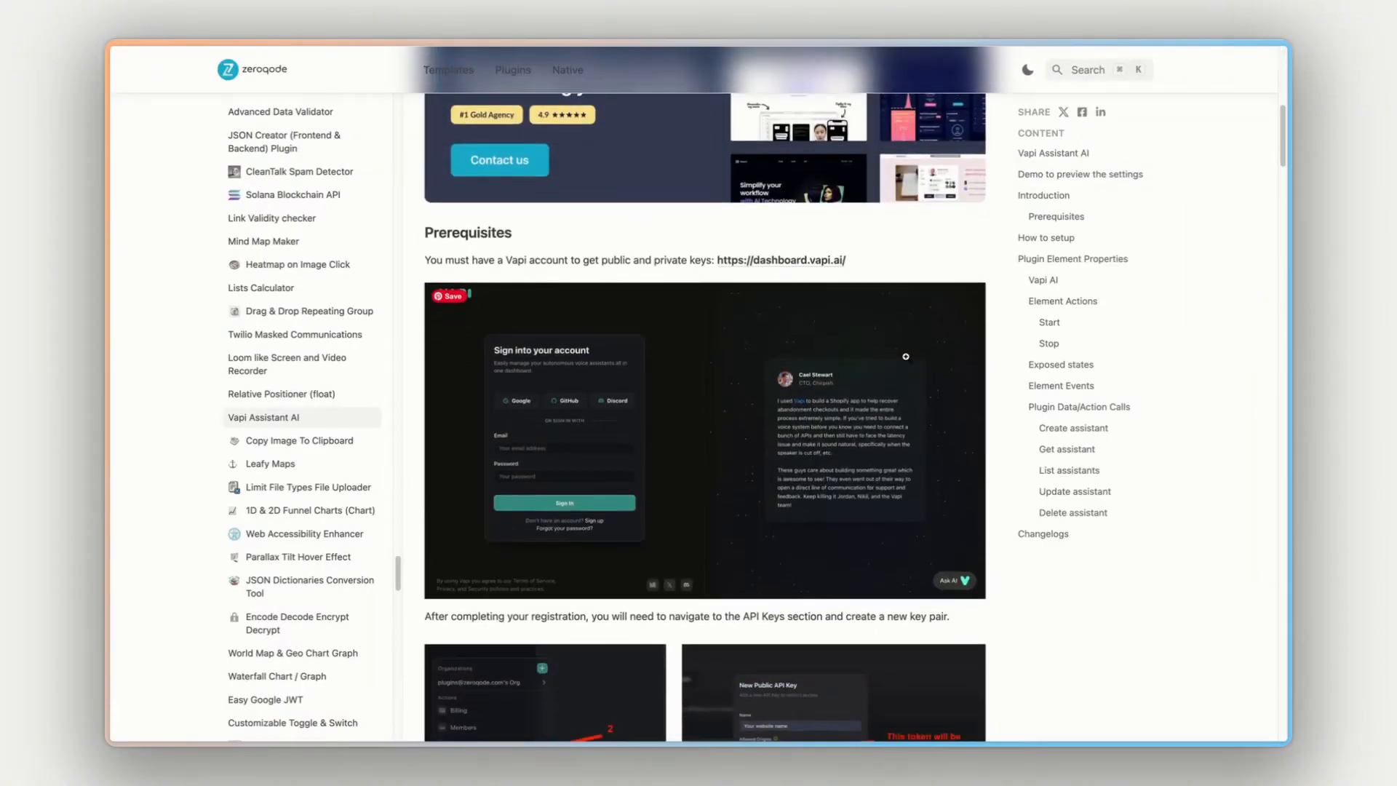
pyautogui.scroll(-3, 905, 356)
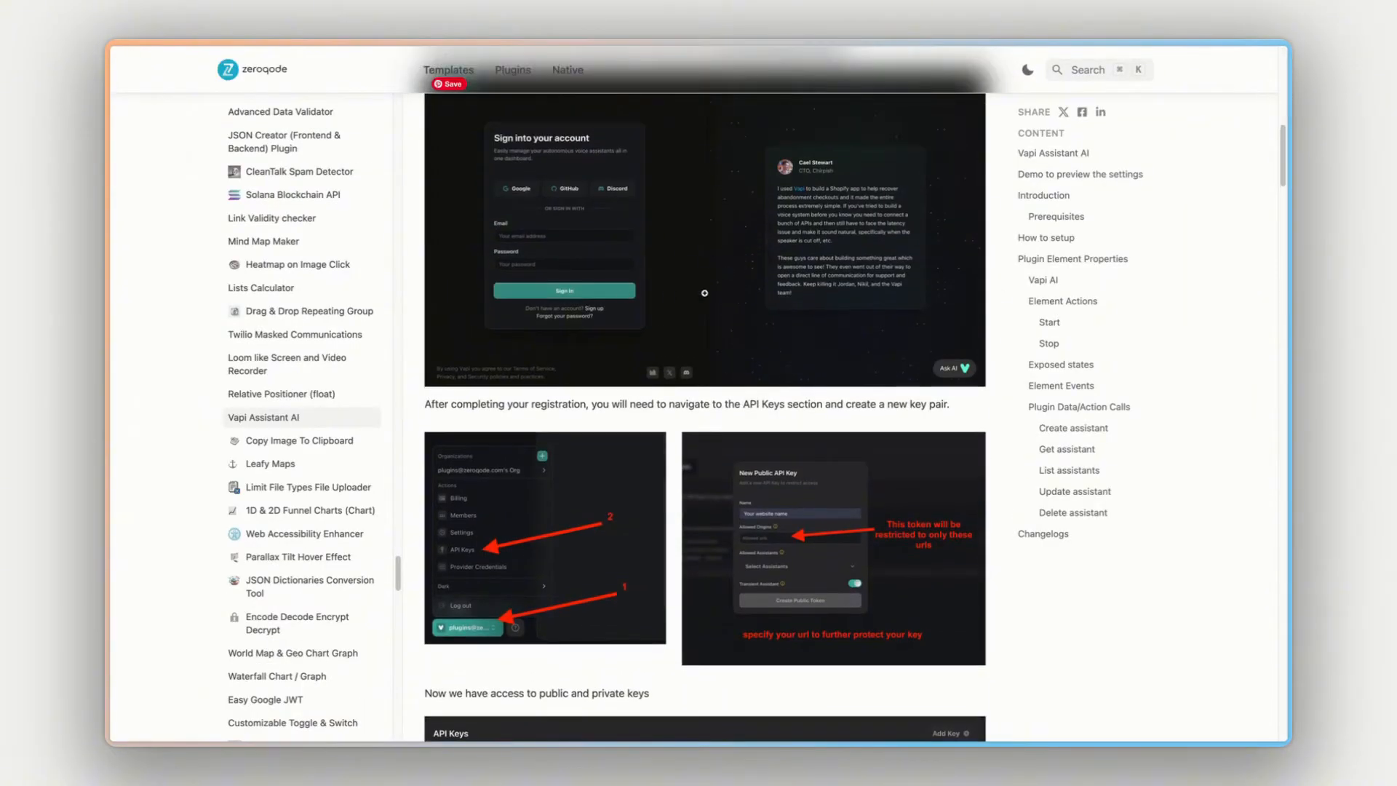
pyautogui.scroll(-5, 870, 341)
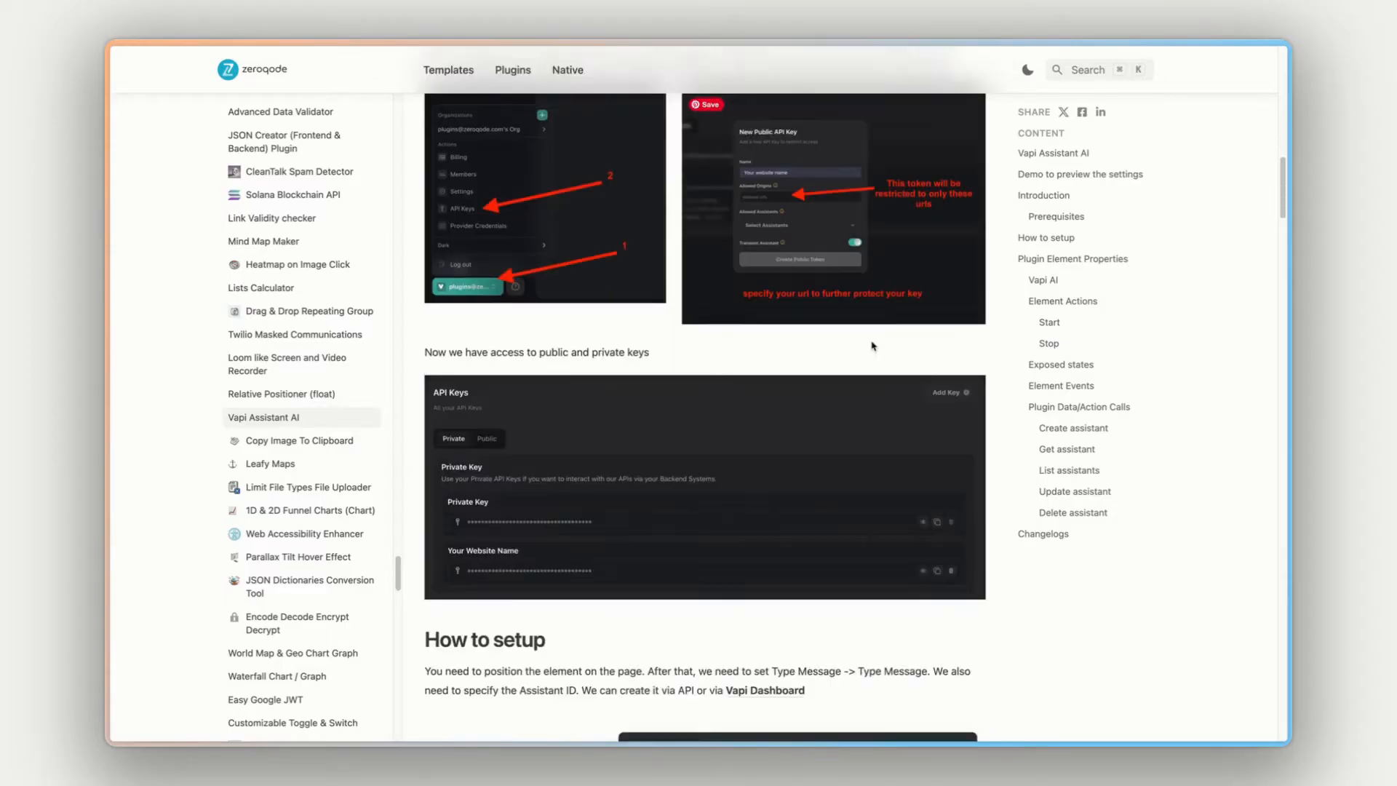
pyautogui.scroll(-8, 872, 346)
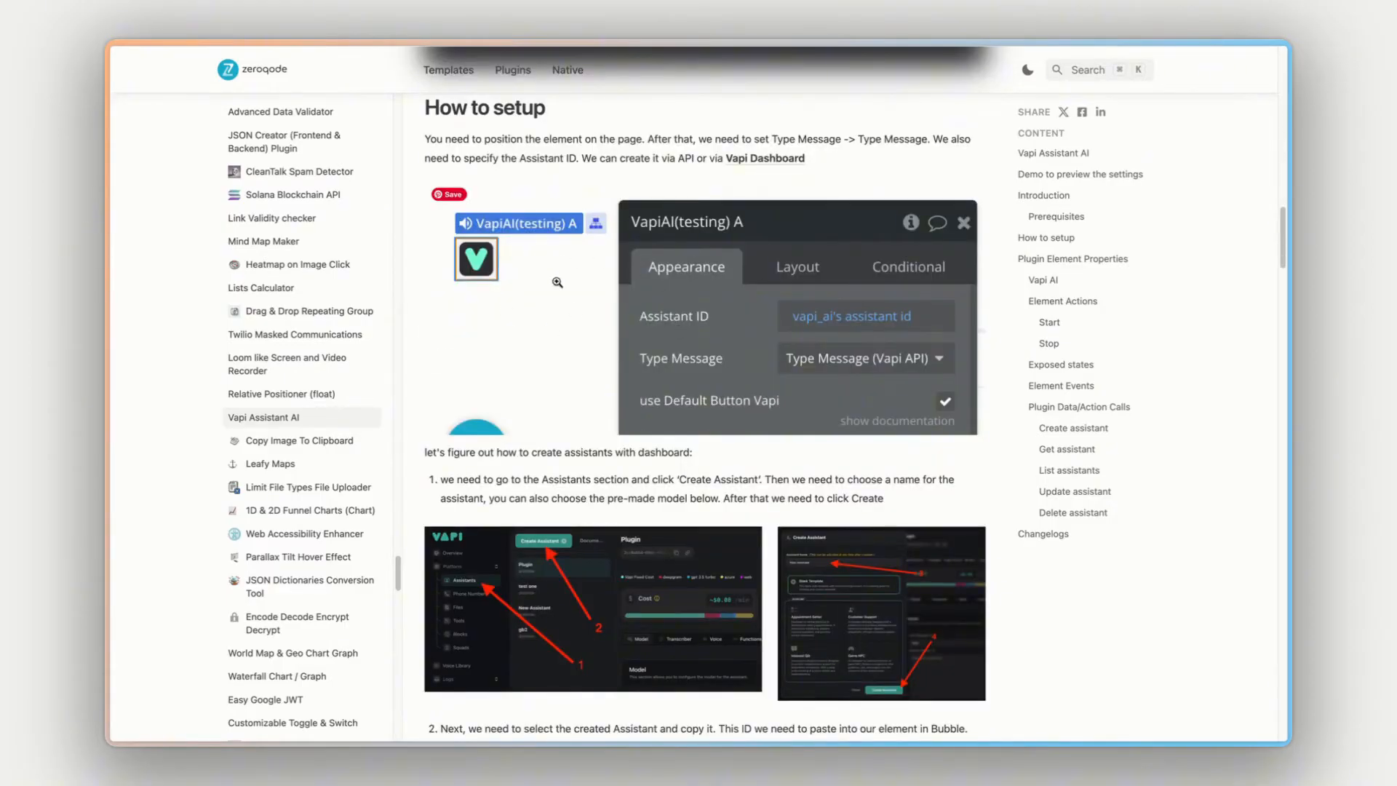
# - Read the documentation on assistant setup, plugin element properties, the Start and Stop actions, exposed states and element events
pyautogui.scroll(-12, 835, 284)
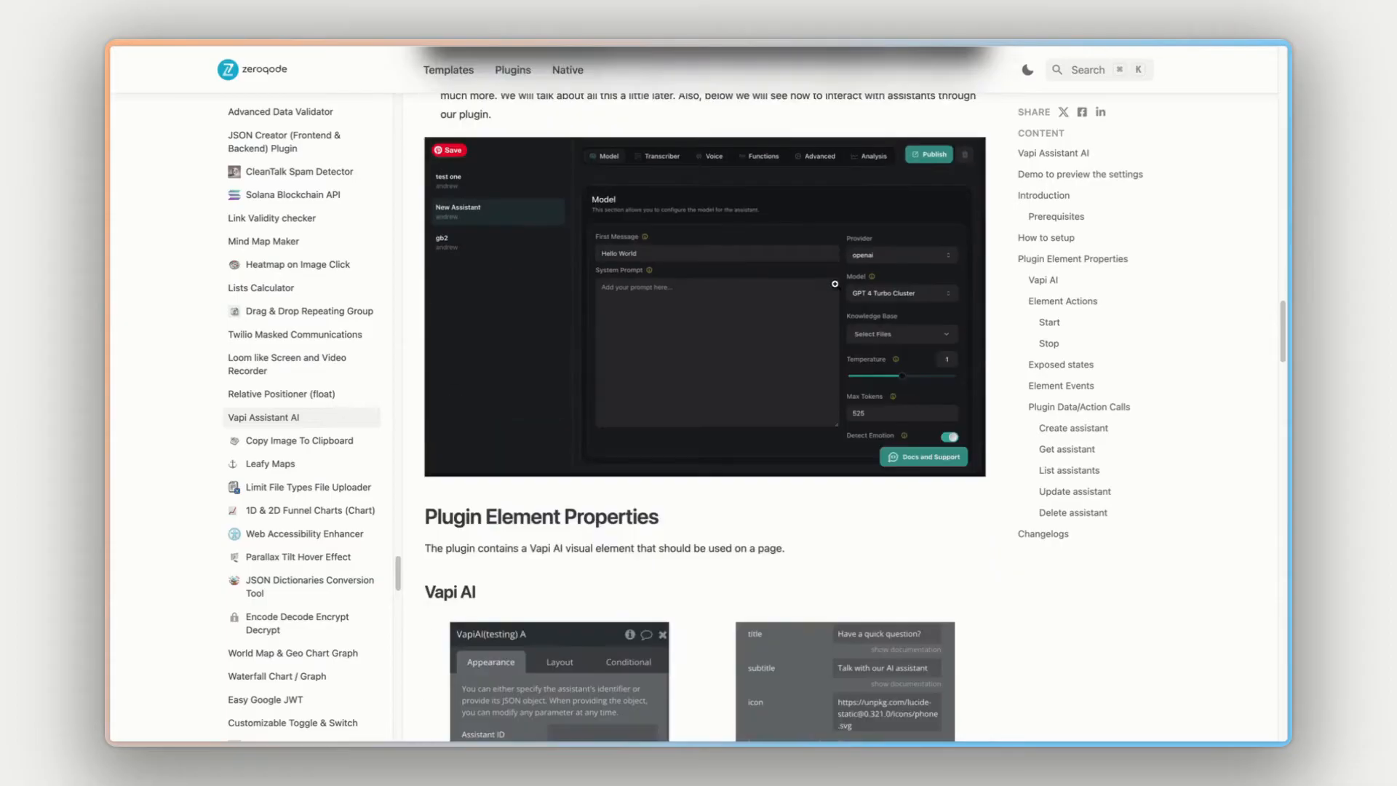
pyautogui.scroll(-20, 835, 284)
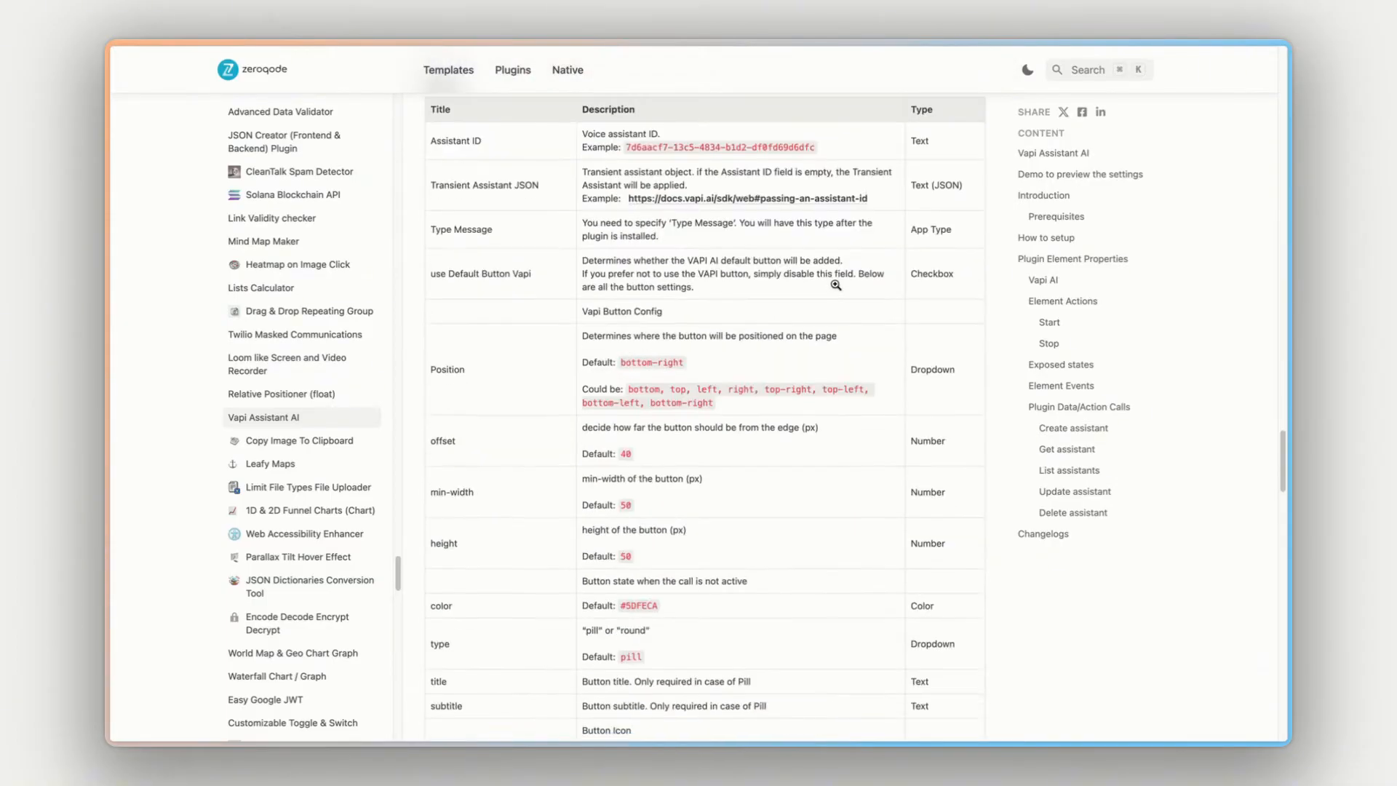
pyautogui.scroll(-9, 835, 285)
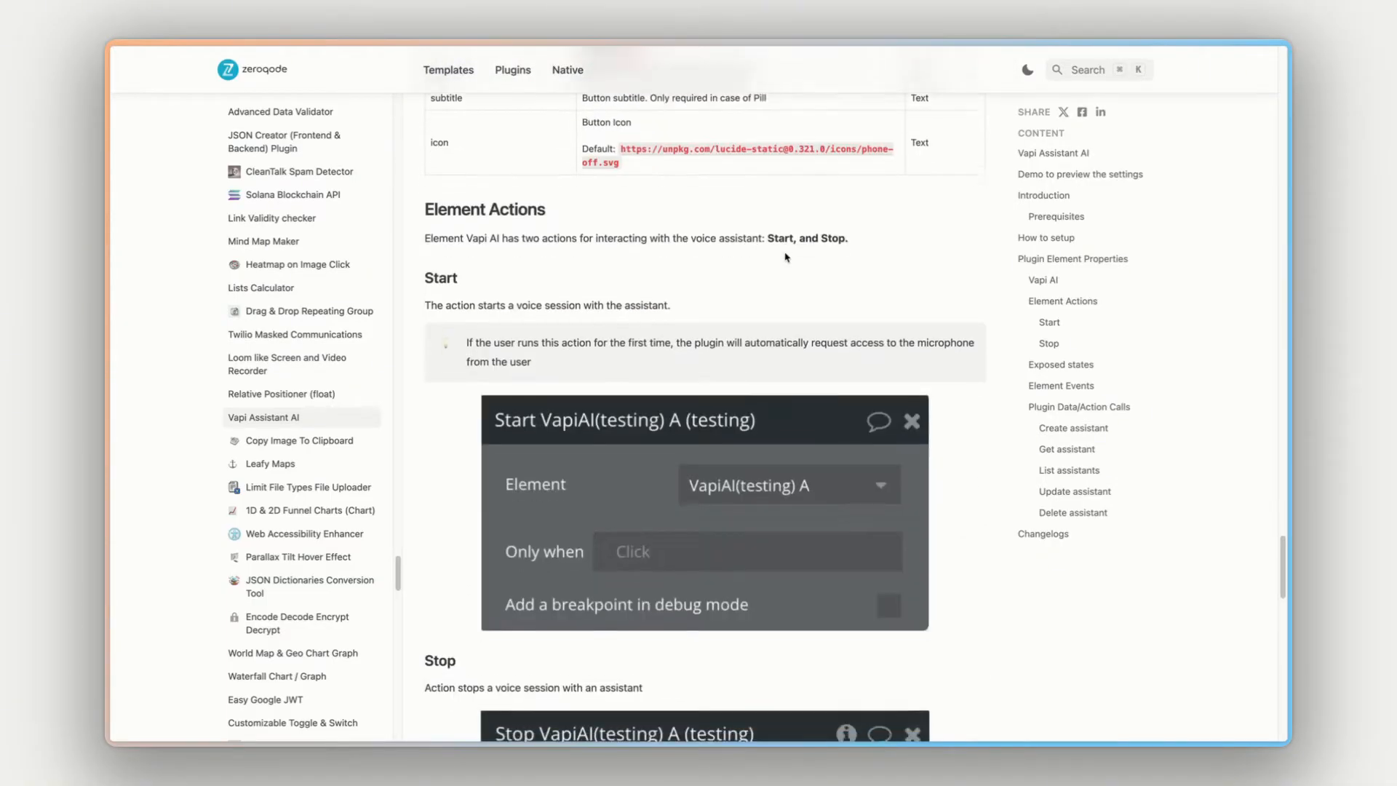
pyautogui.scroll(-8, 785, 256)
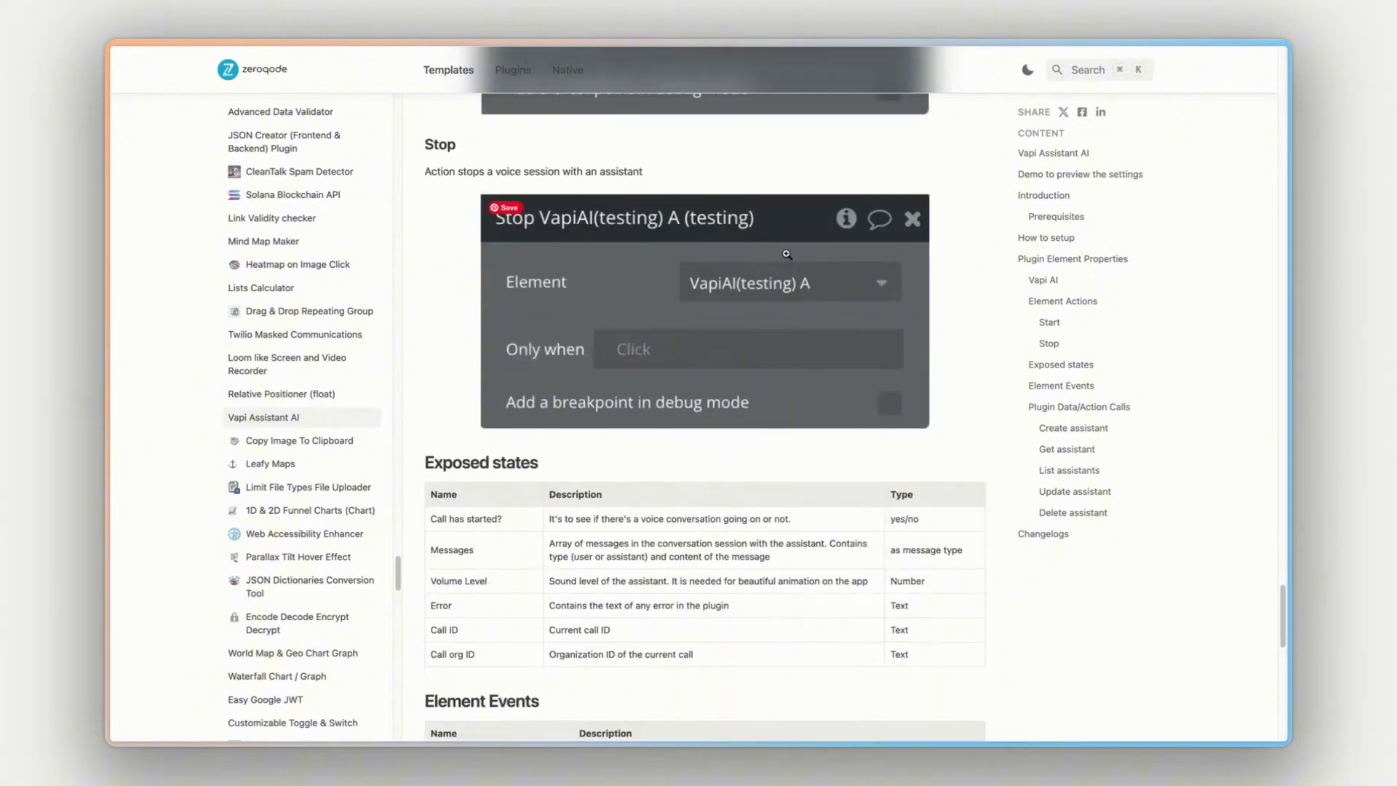
pyautogui.scroll(-7, 812, 262)
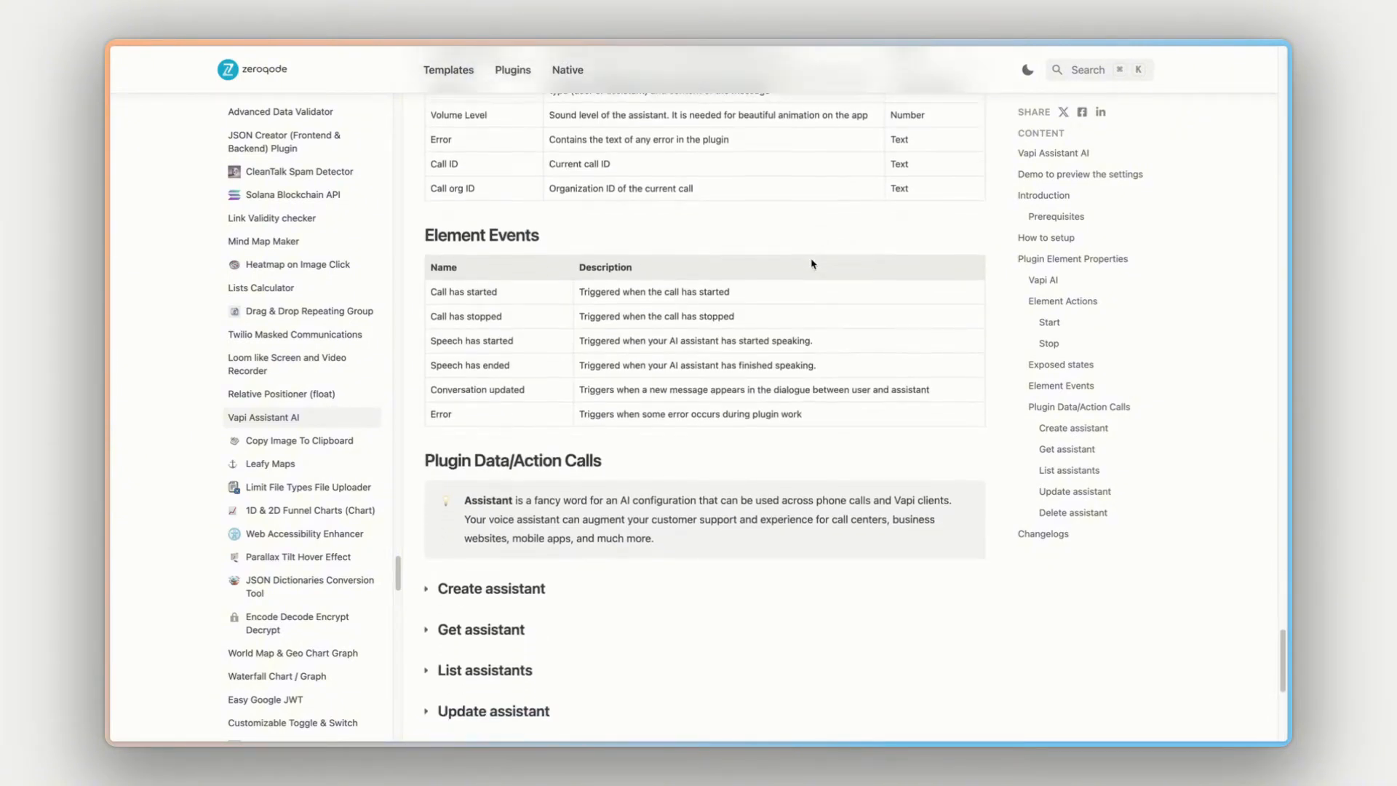
# - Expand the Create assistant section of the plugin data and action calls, and read through its field descriptions
pyautogui.scroll(-5, 811, 263)
pyautogui.click(507, 227)
pyautogui.scroll(-2, 749, 267)
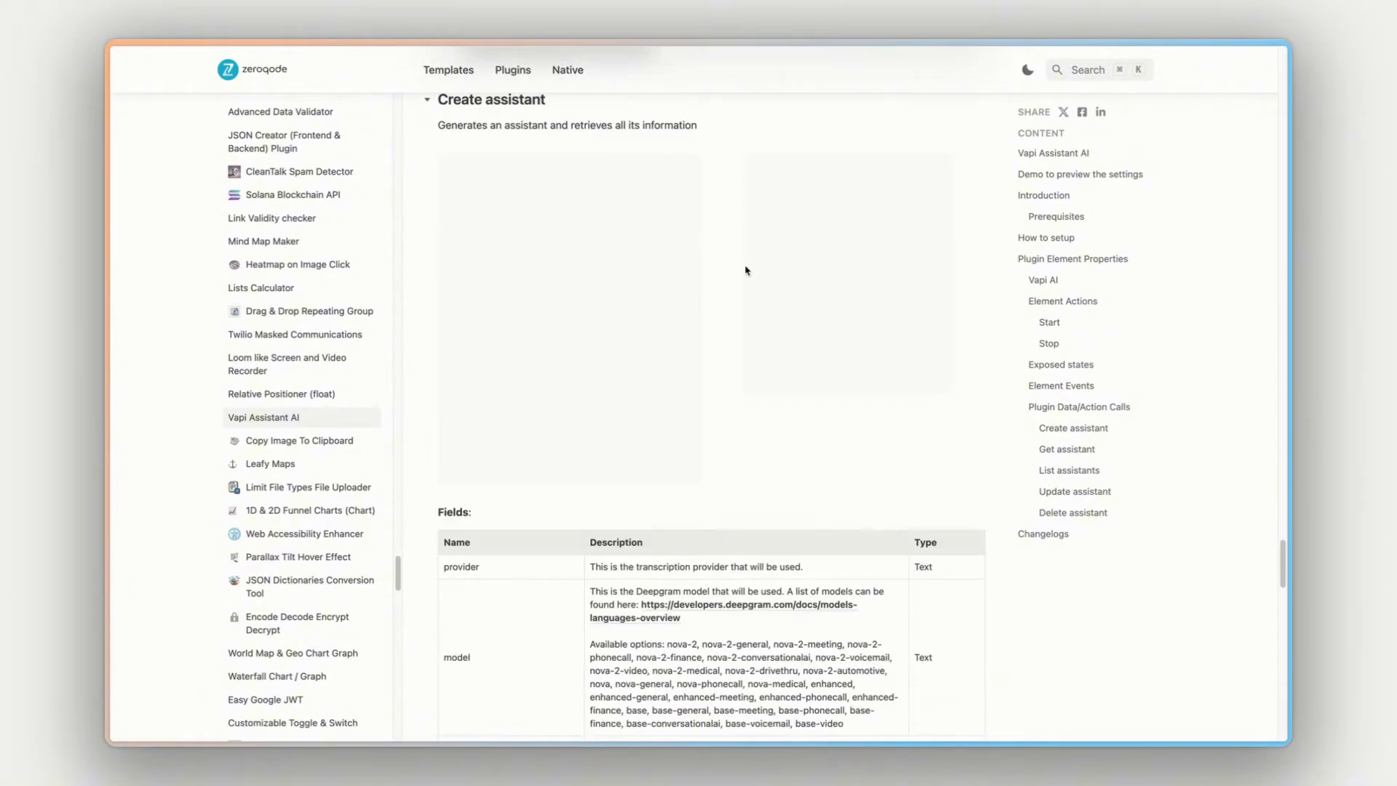
pyautogui.scroll(-3, 733, 274)
pyautogui.scroll(4, 731, 277)
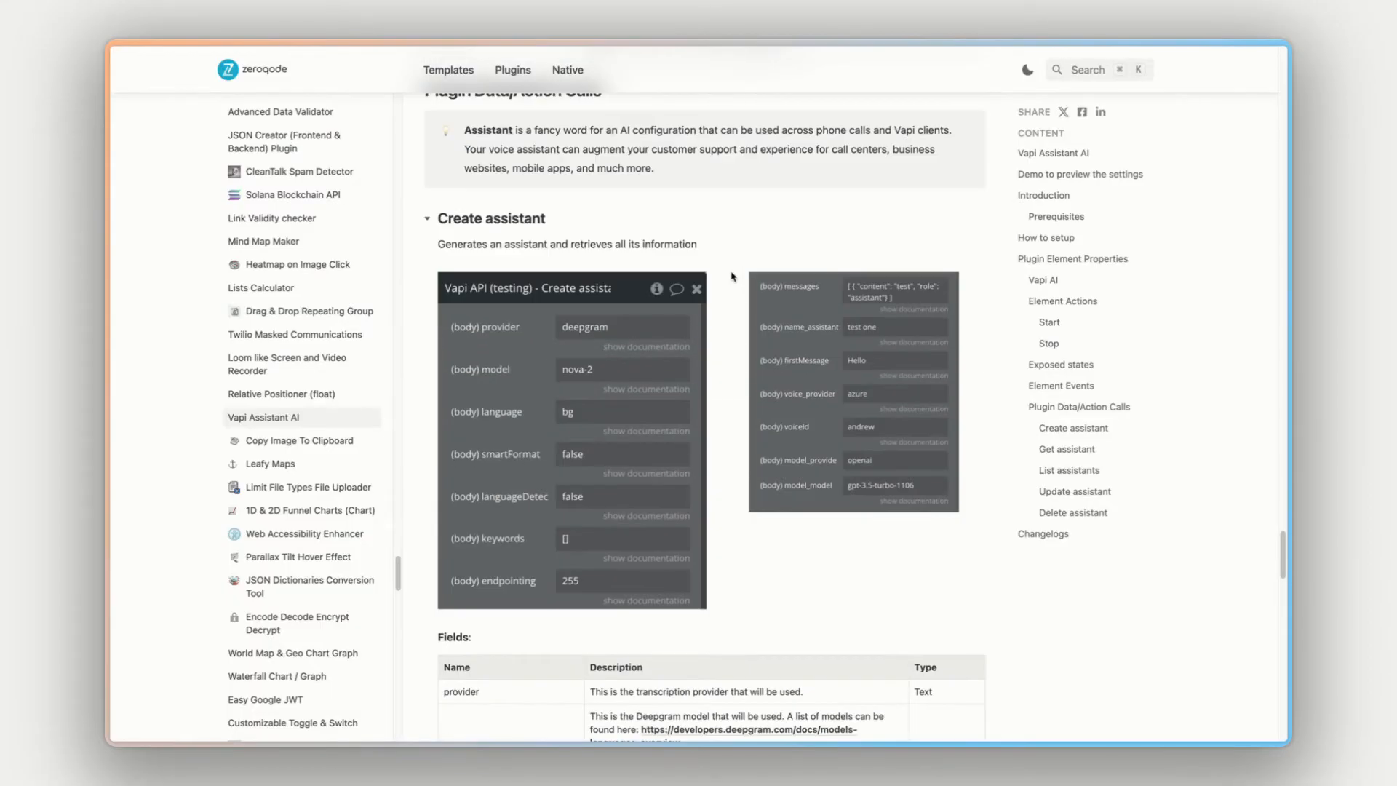
pyautogui.scroll(-12, 732, 276)
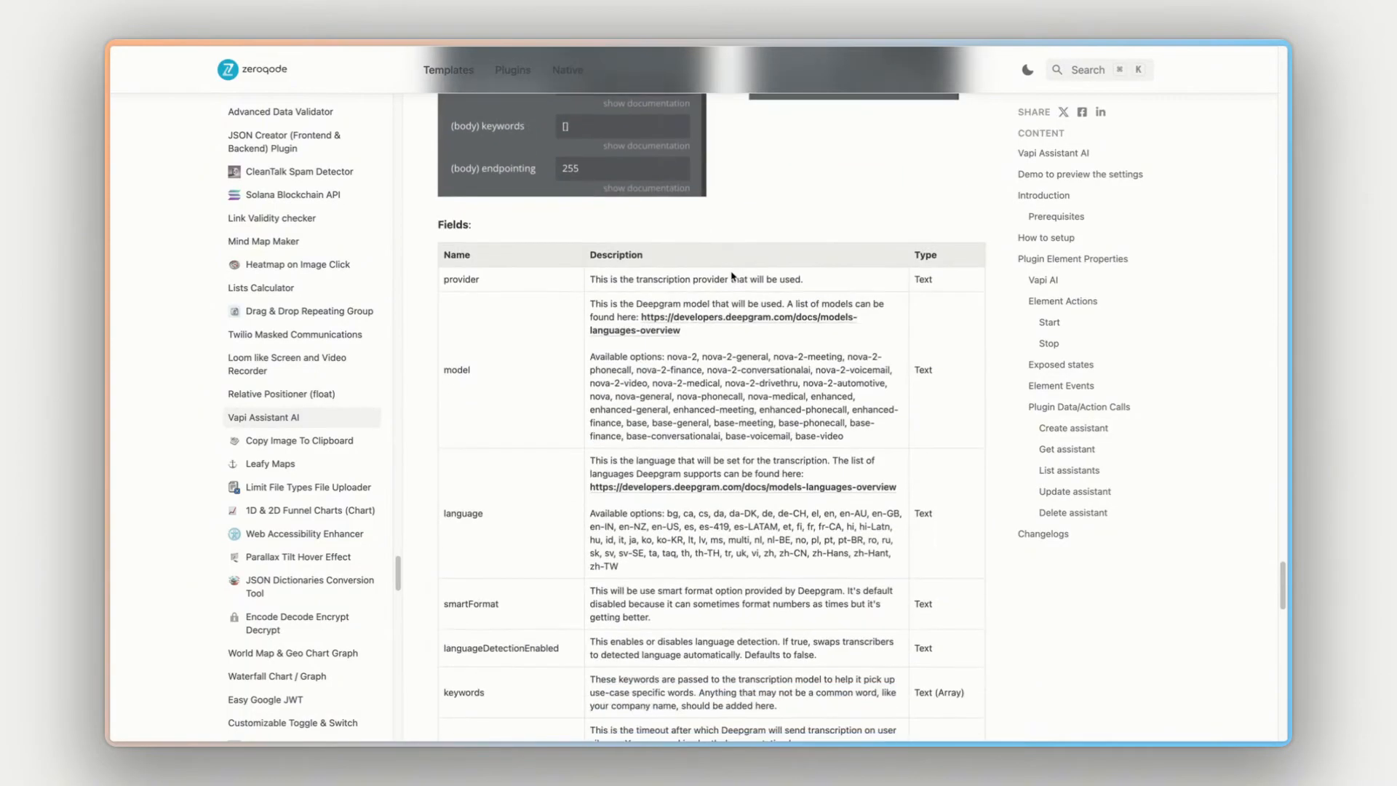
pyautogui.scroll(-9, 732, 273)
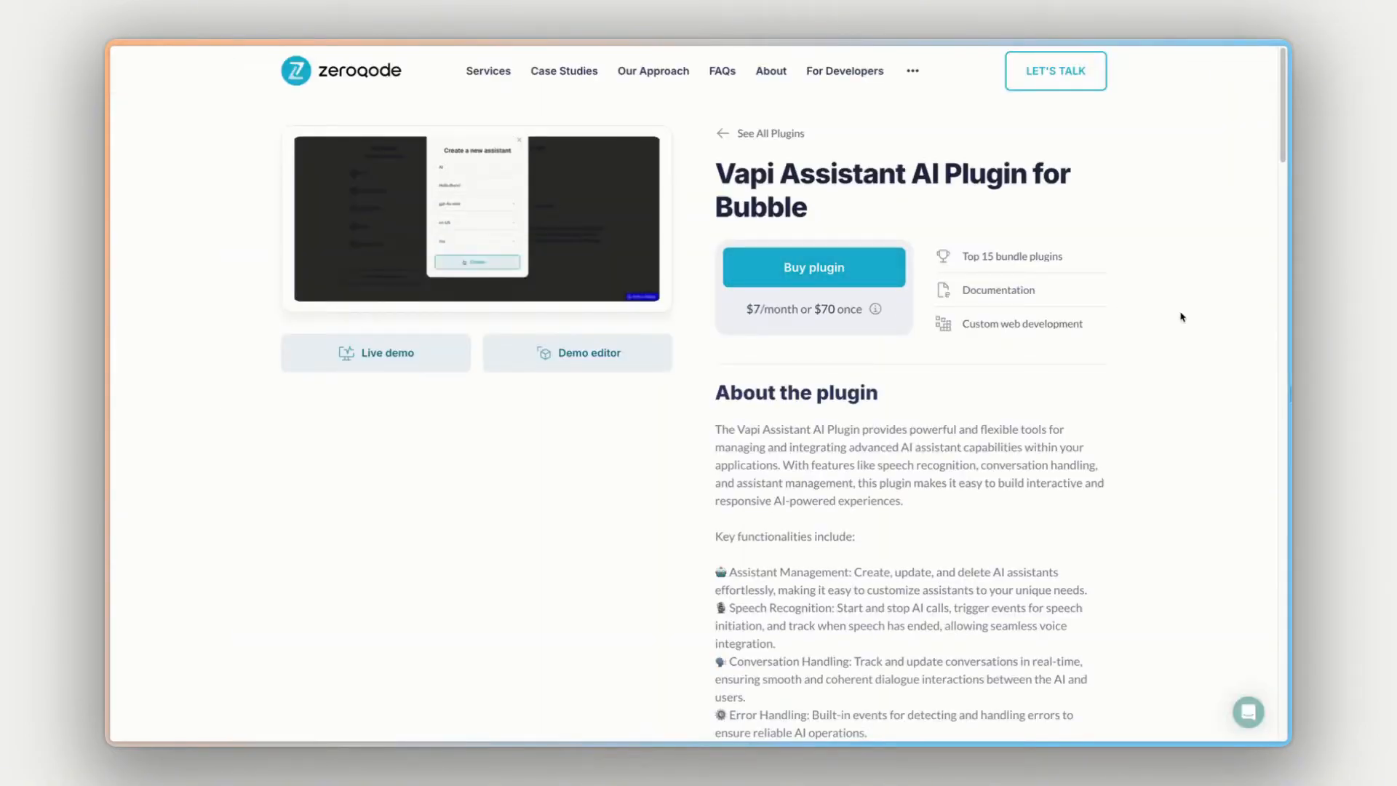
# - Open the support chat on the Vapi Assistant AI plugin page
pyautogui.click(1248, 714)
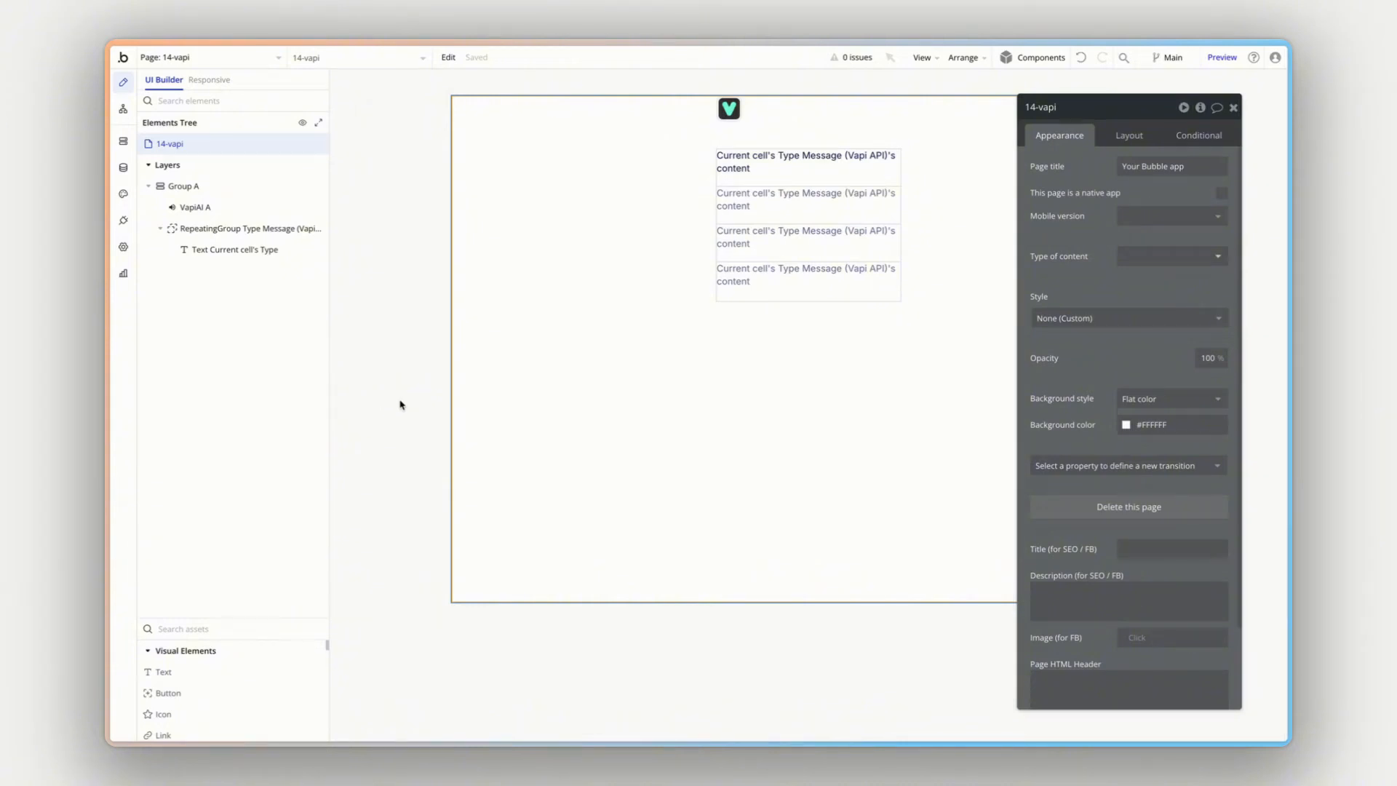
# - Search the Bubble plugin marketplace for "vapi assistant" to find Zeroqode's plugin, then close the plugin installer
pyautogui.click(125, 222)
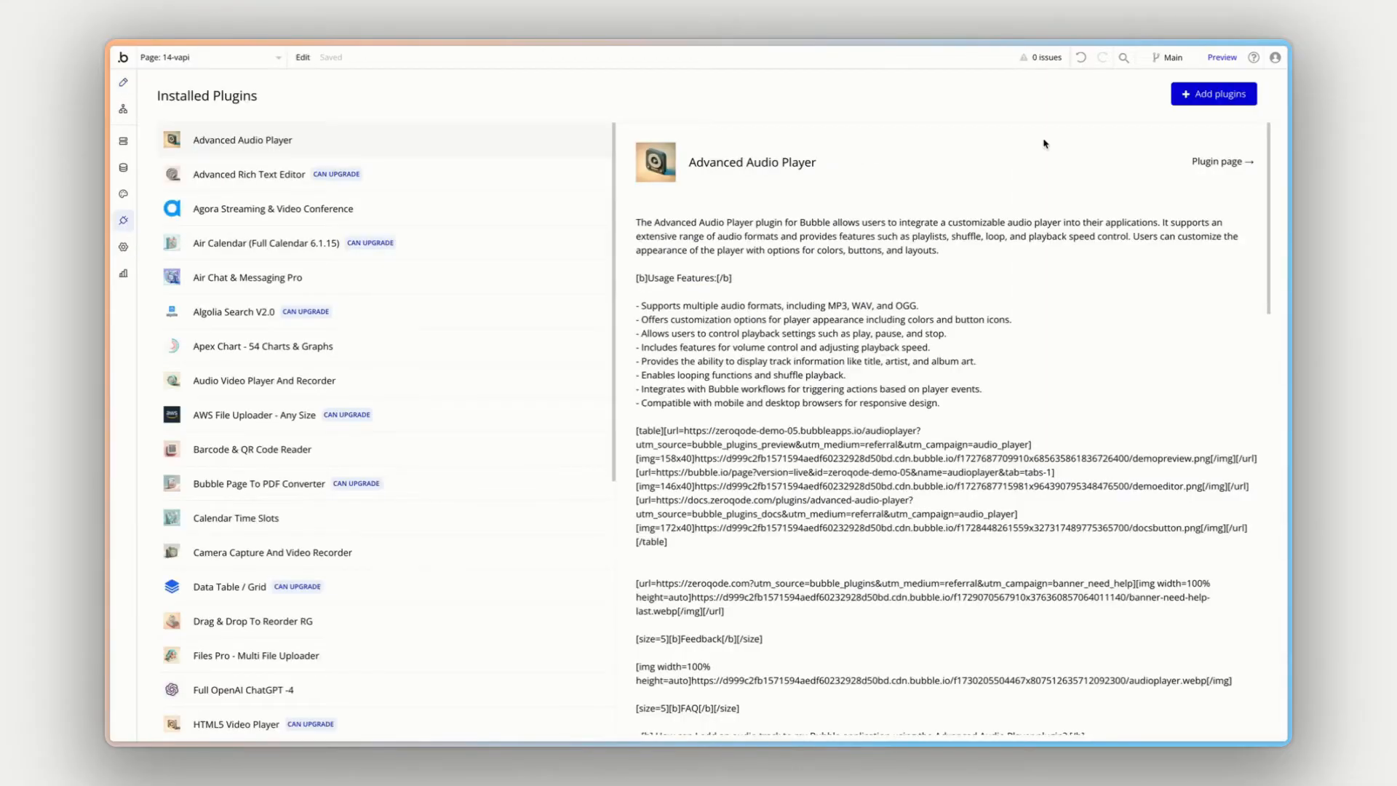
pyautogui.click(1212, 100)
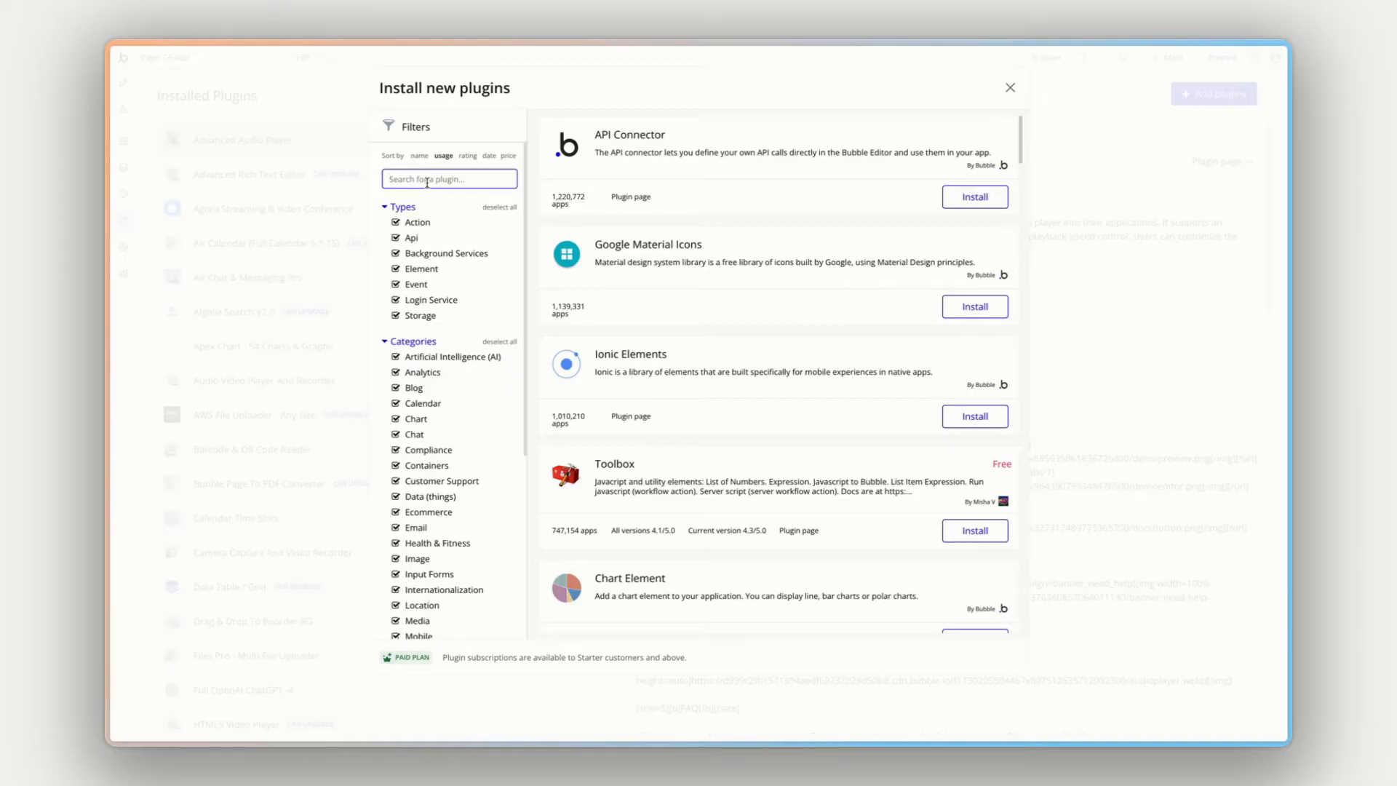
pyautogui.write('vapi assistant')
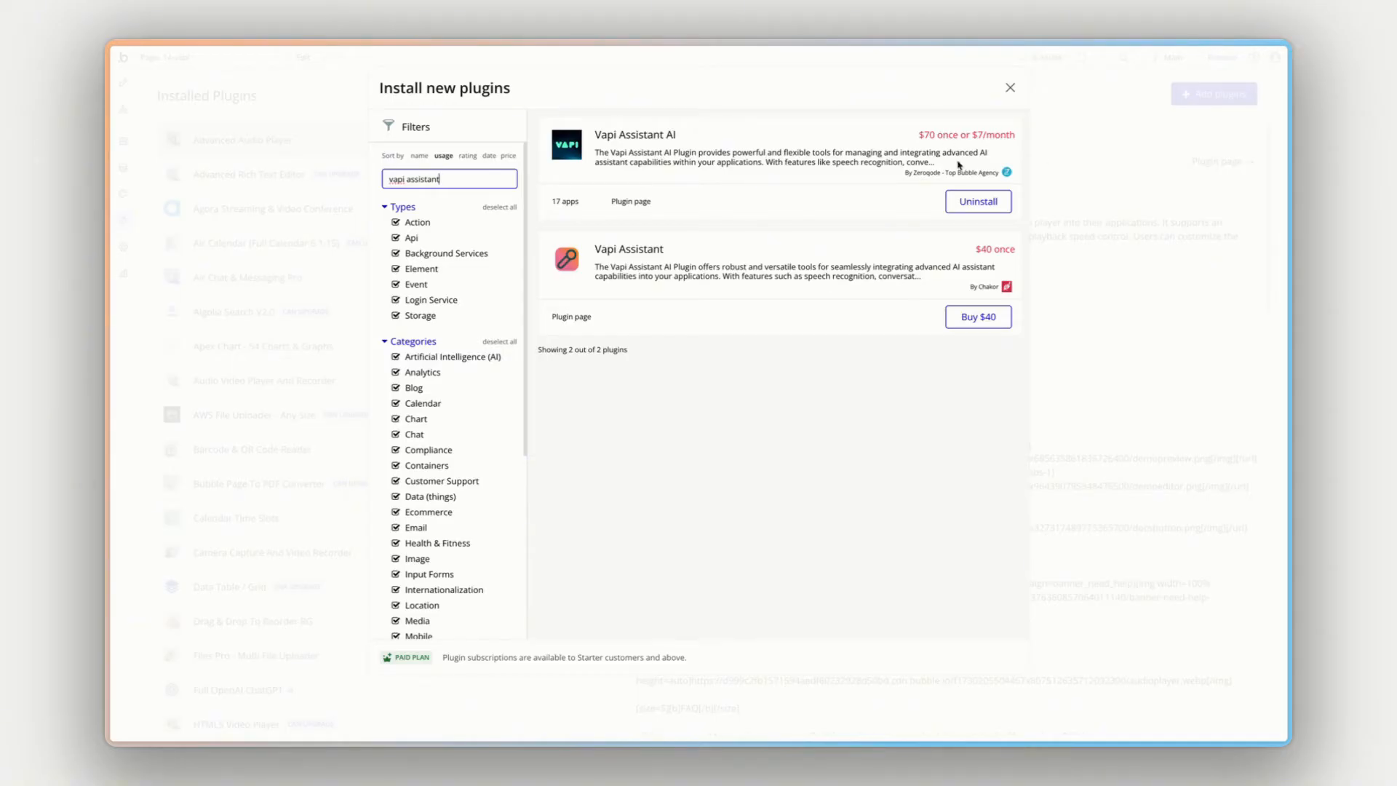
pyautogui.click(1007, 95)
# - Open the installed Vapi Assistant AI plugin's details in the Bubble app and go to the end of its description
pyautogui.scroll(-6, 311, 343)
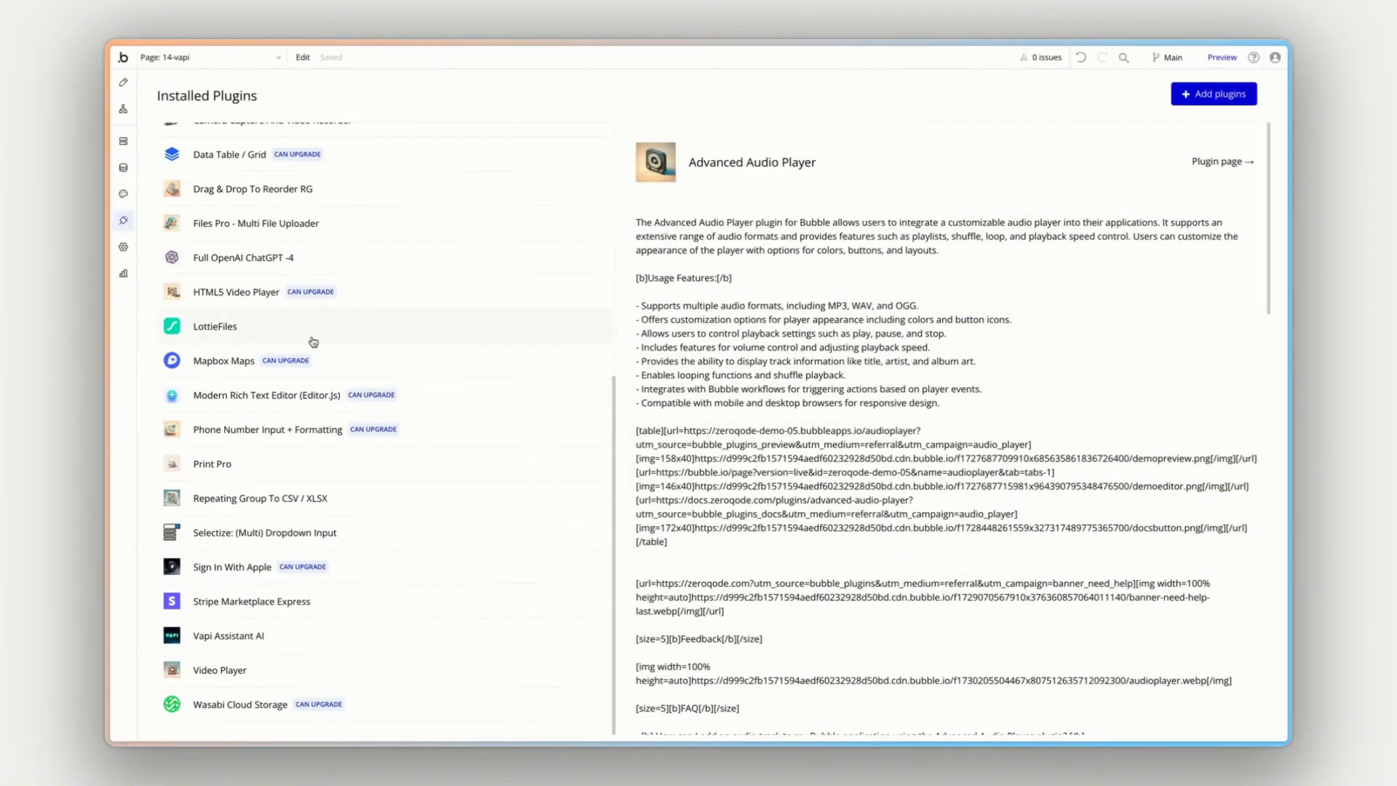
pyautogui.click(264, 630)
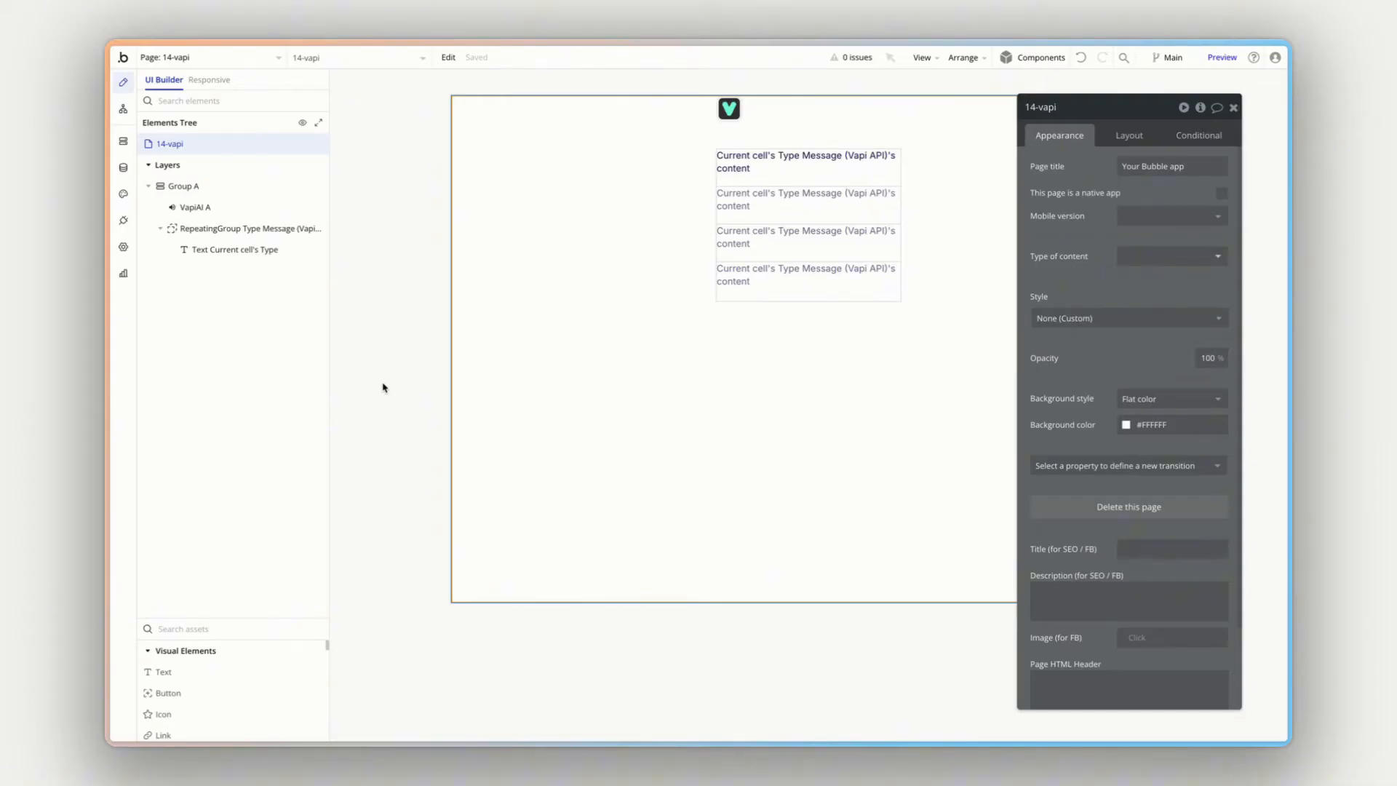
pyautogui.click(123, 219)
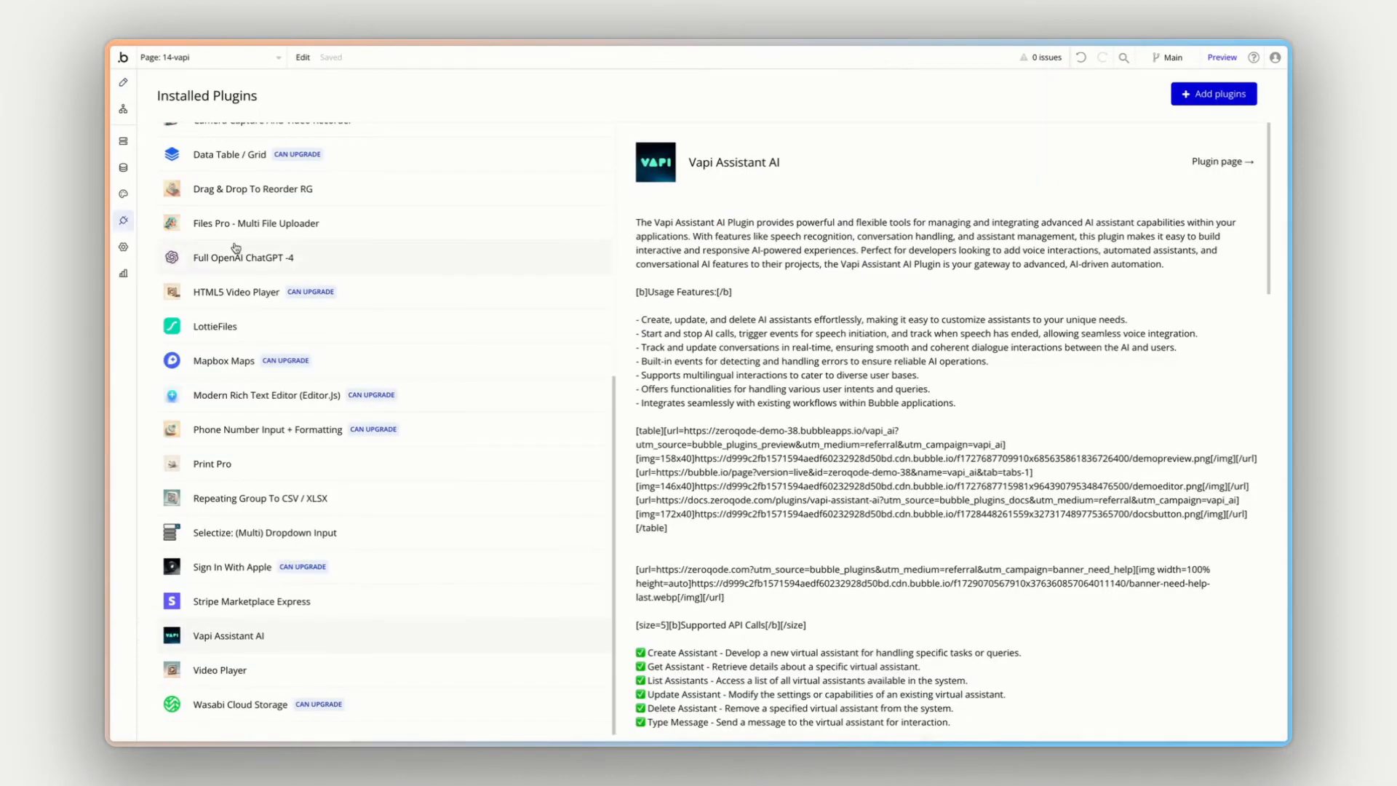
pyautogui.scroll(-15, 891, 357)
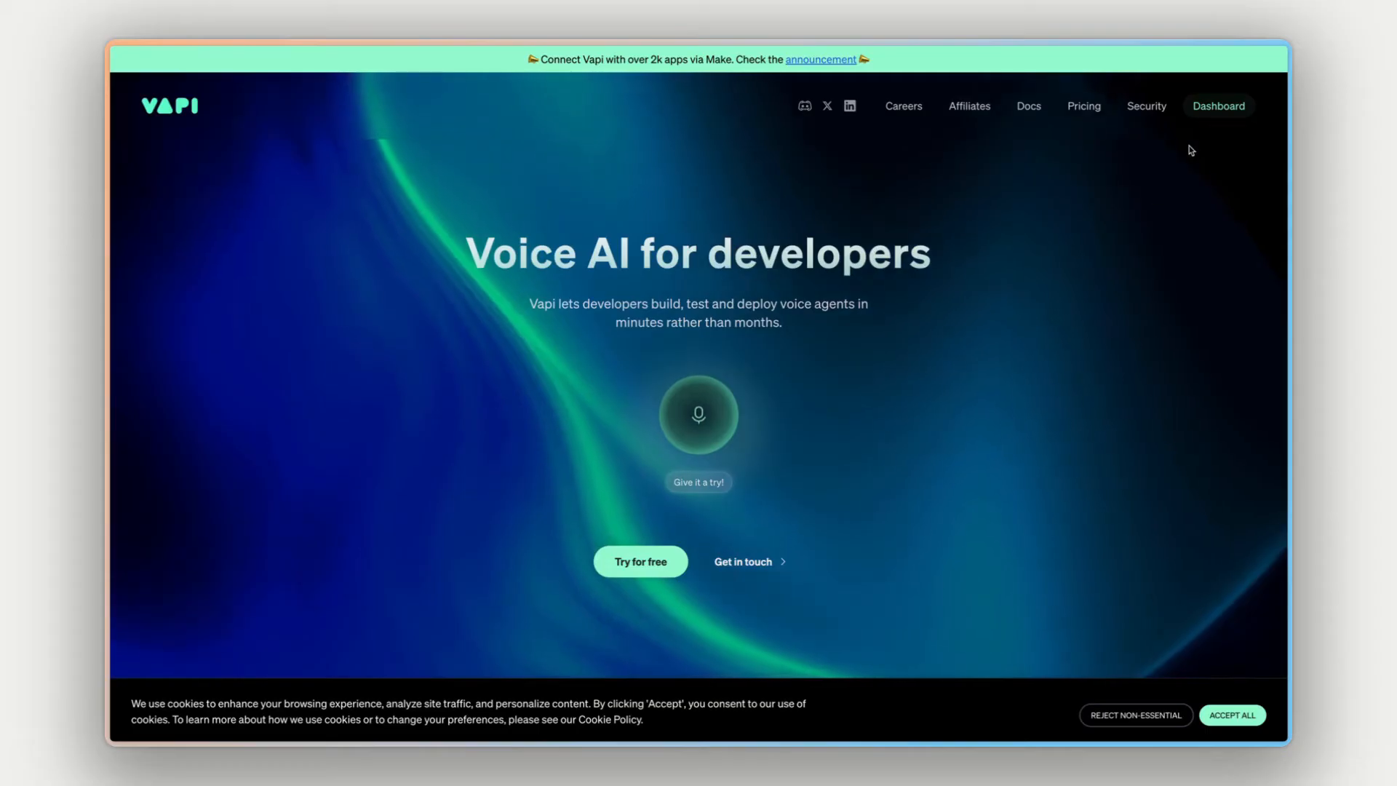
# - Go to the Vapi dashboard's API Keys page and look at both the private and public key sections
pyautogui.click(1219, 107)
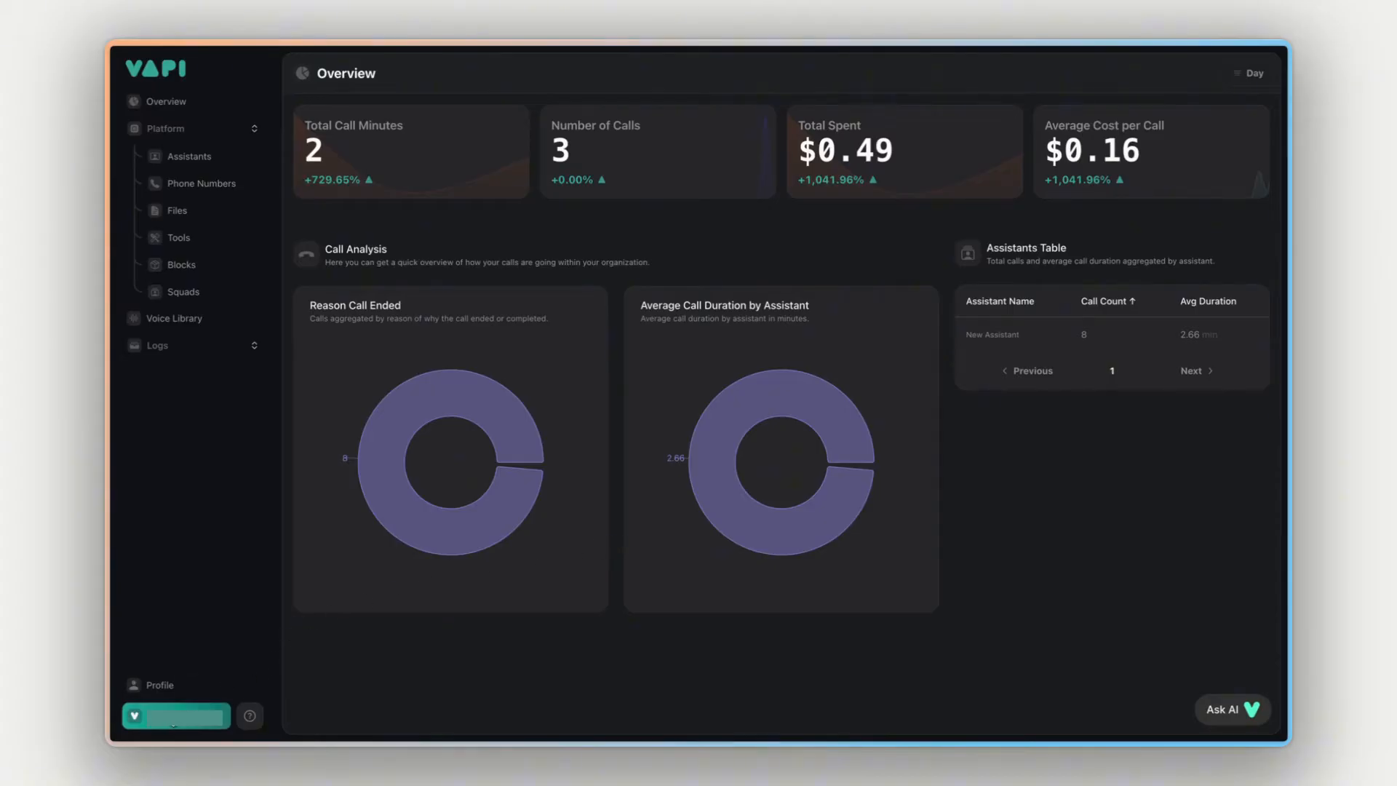
pyautogui.click(172, 721)
pyautogui.click(174, 598)
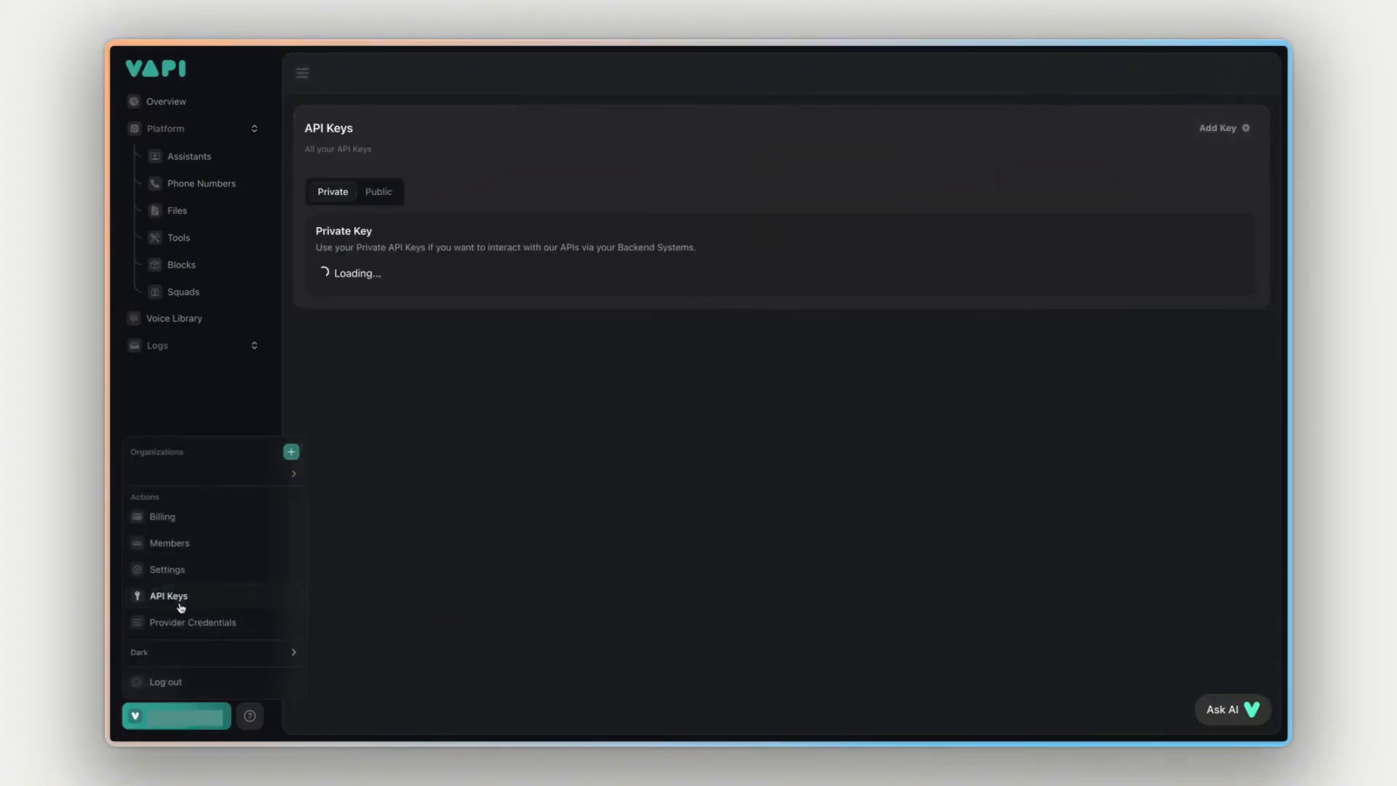
pyautogui.click(969, 425)
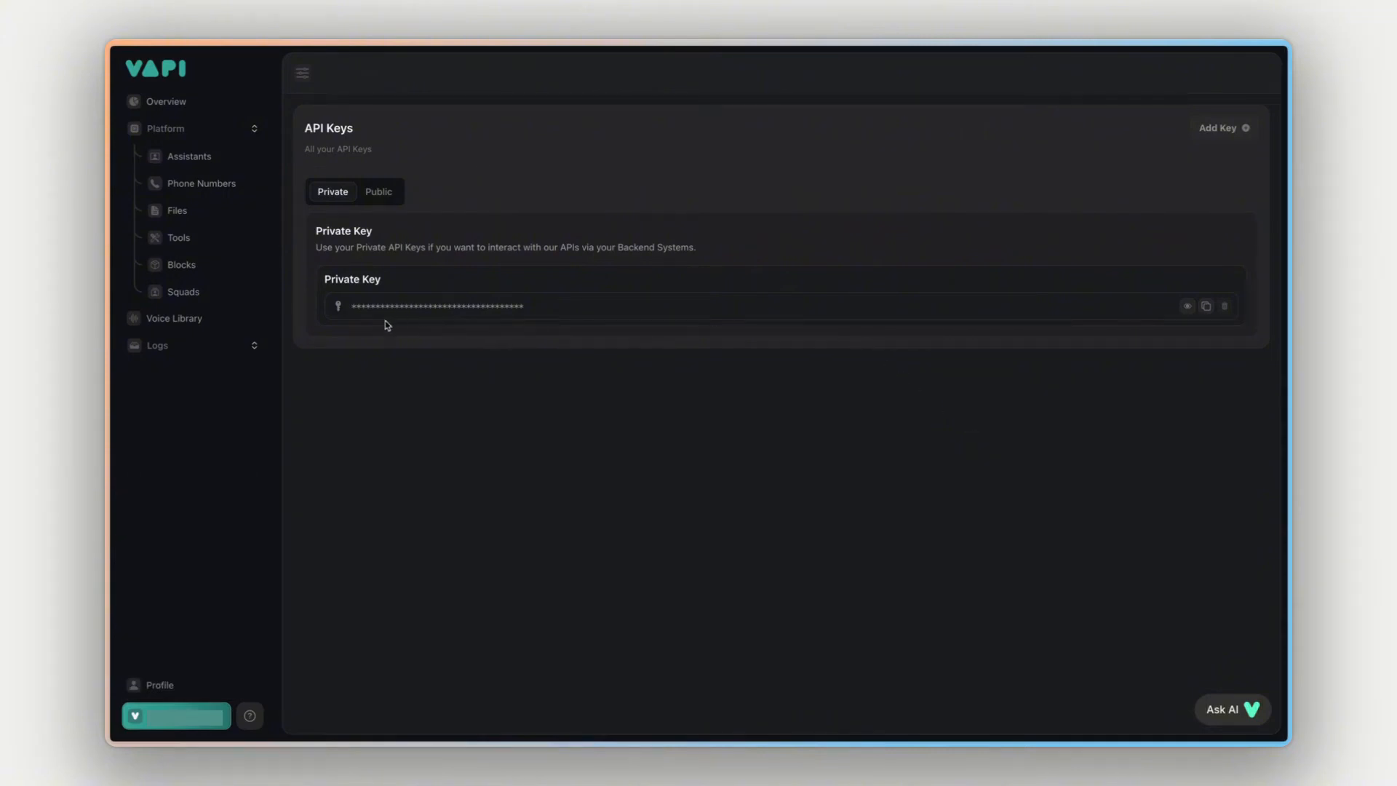
pyautogui.click(380, 193)
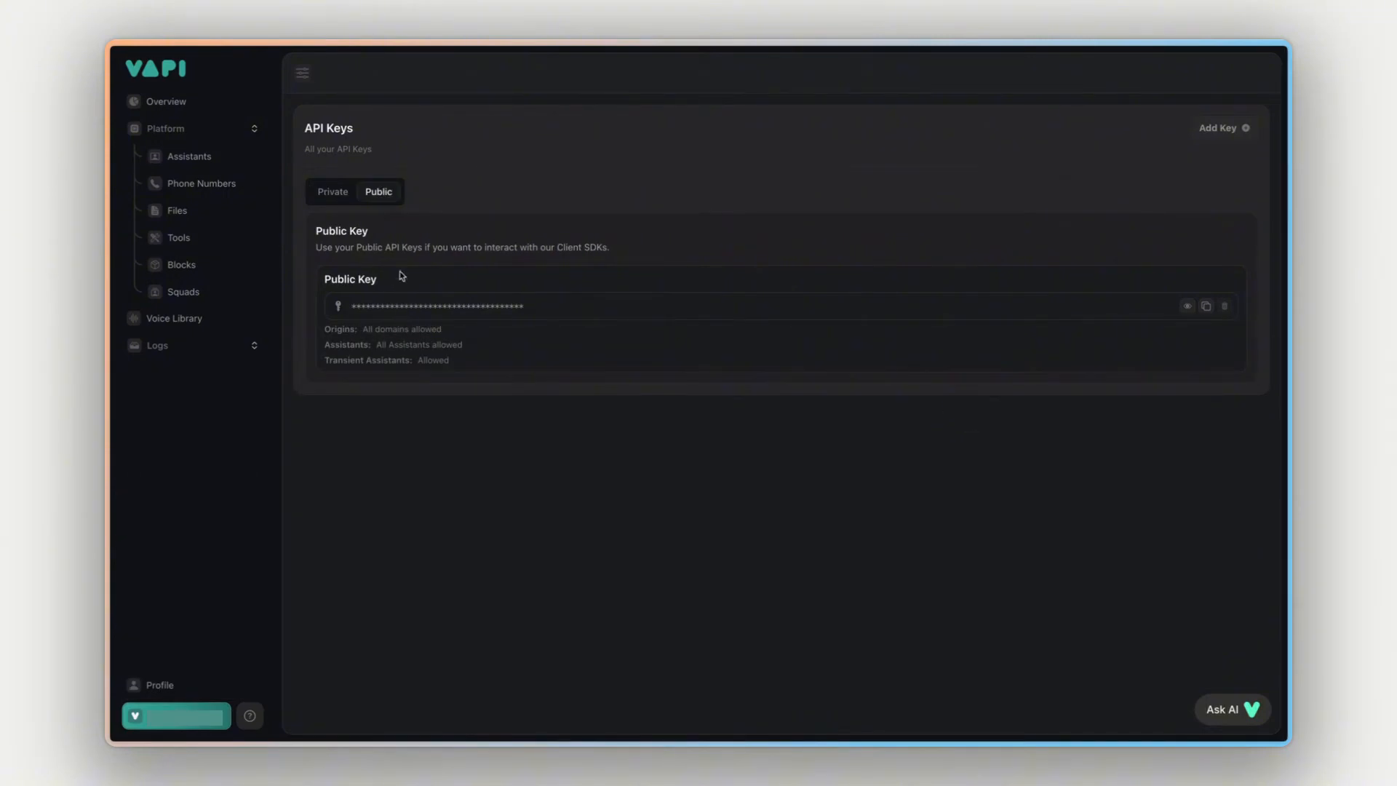
pyautogui.click(347, 193)
pyautogui.click(376, 192)
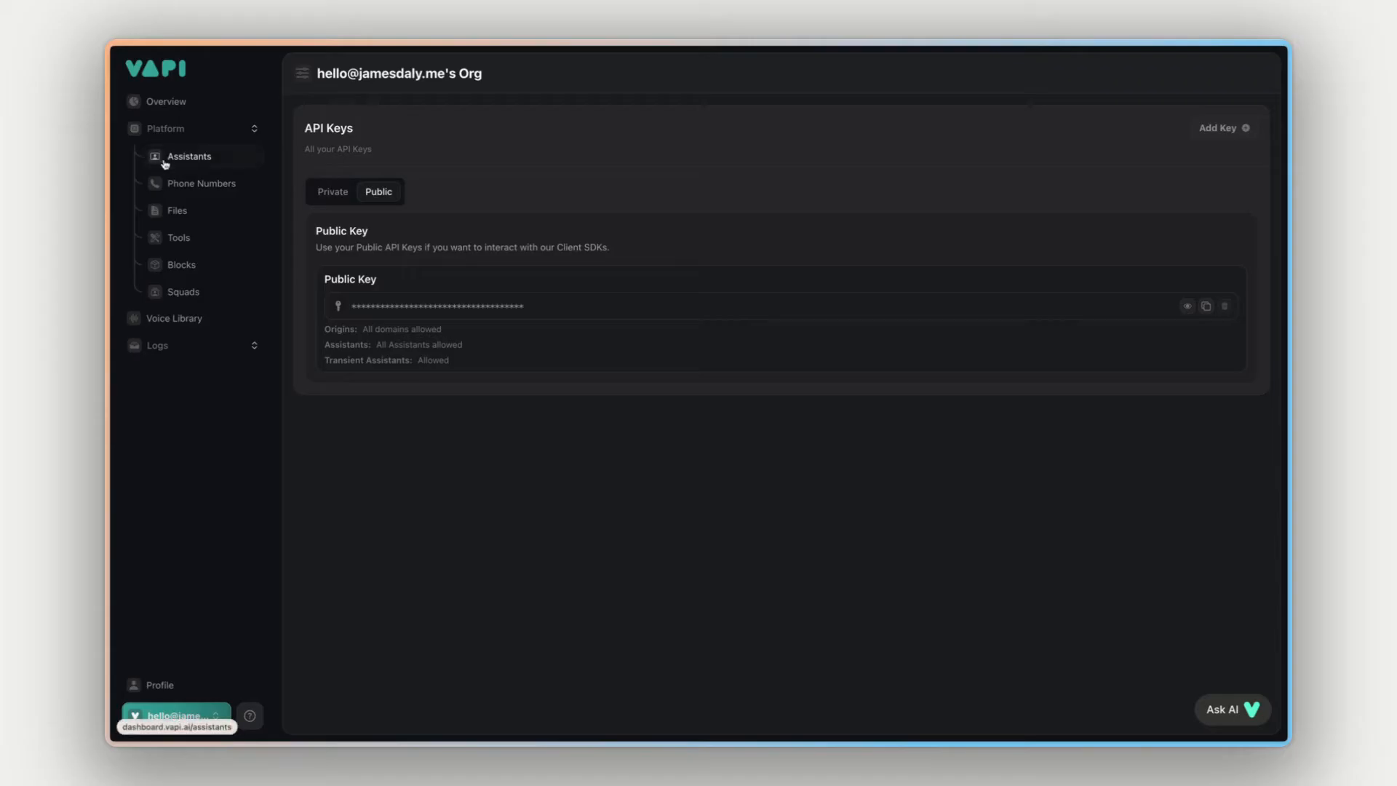
# - Open the Vapi Assistants section and read the plugin documentation on API keys, element setup and creating an assistant in the dashboard
pyautogui.click(191, 161)
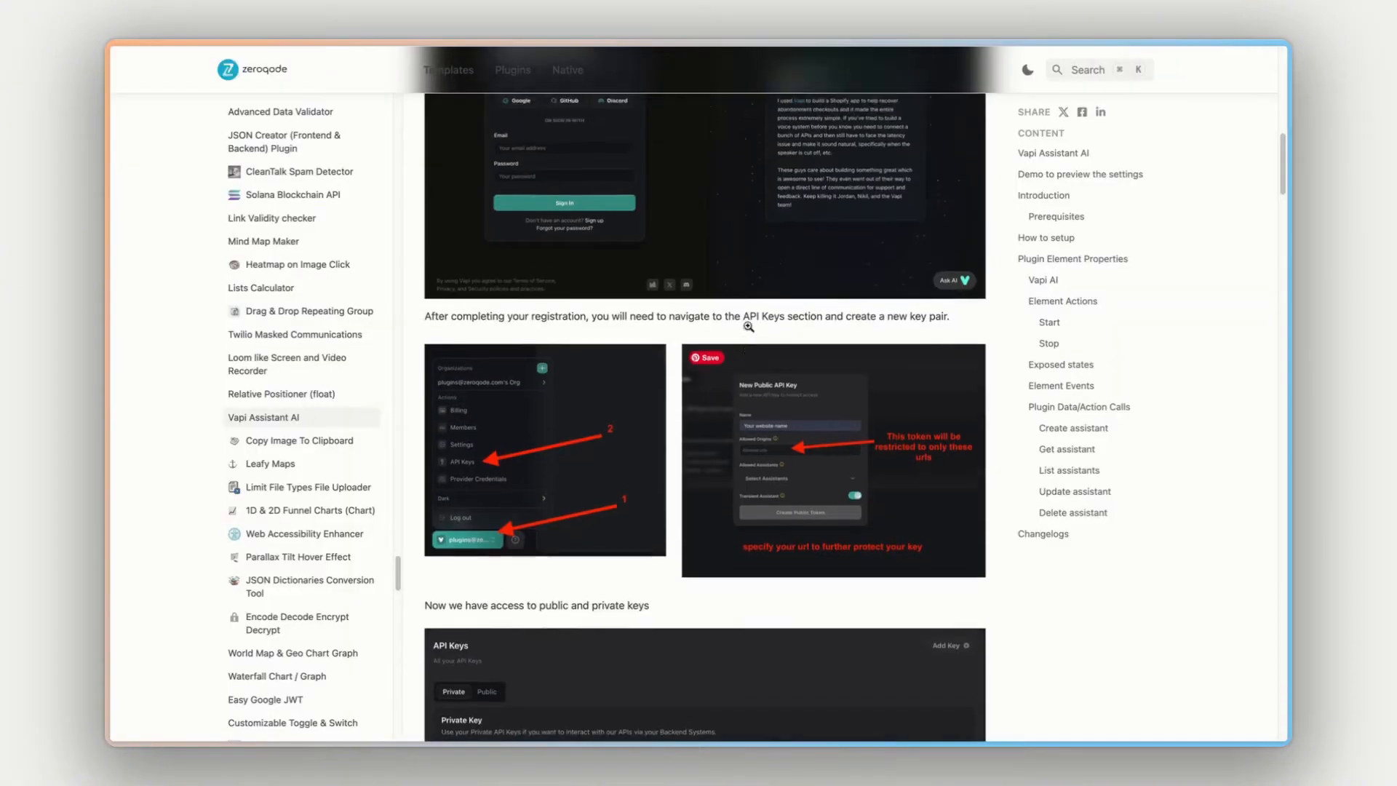
pyautogui.scroll(4, 705, 393)
pyautogui.scroll(-5, 747, 325)
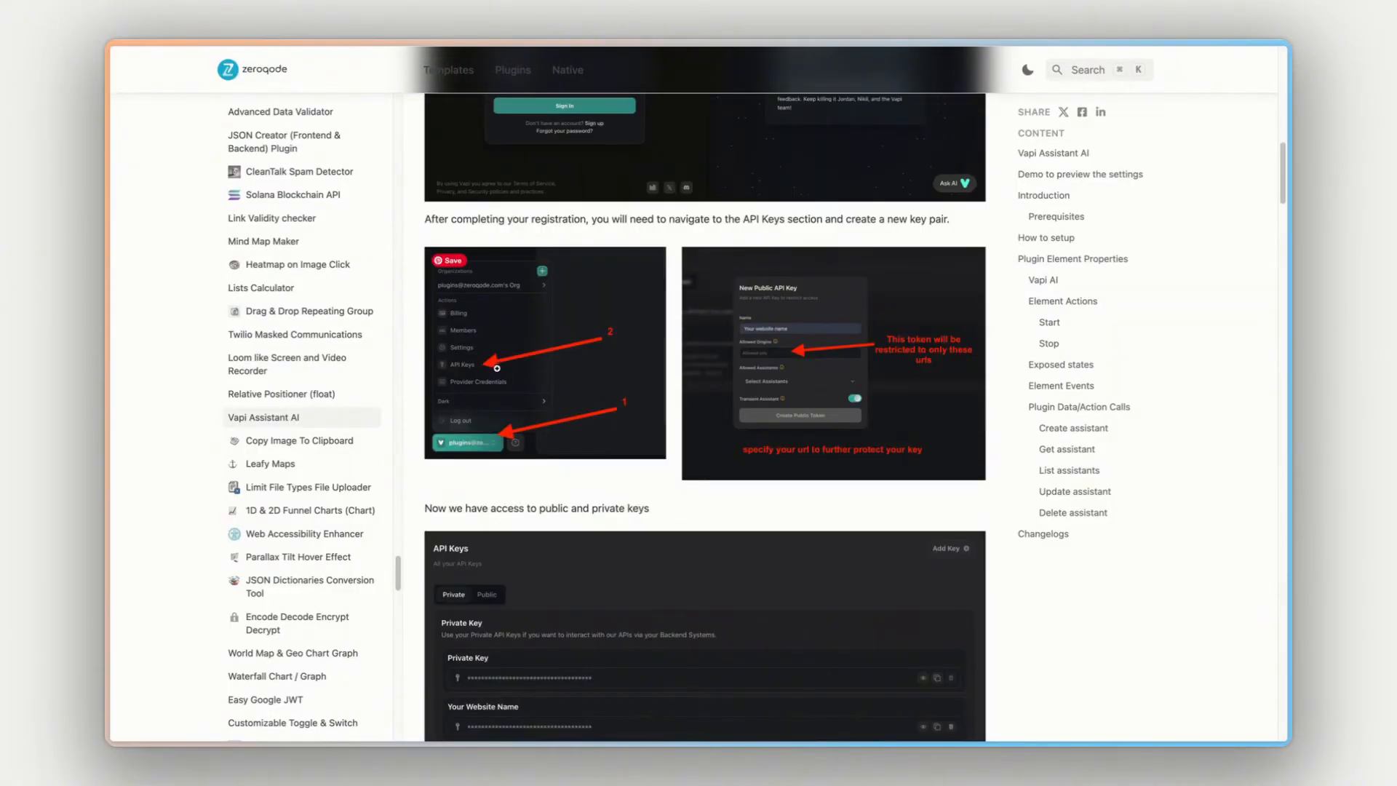
pyautogui.scroll(-4, 635, 359)
pyautogui.scroll(-4, 636, 360)
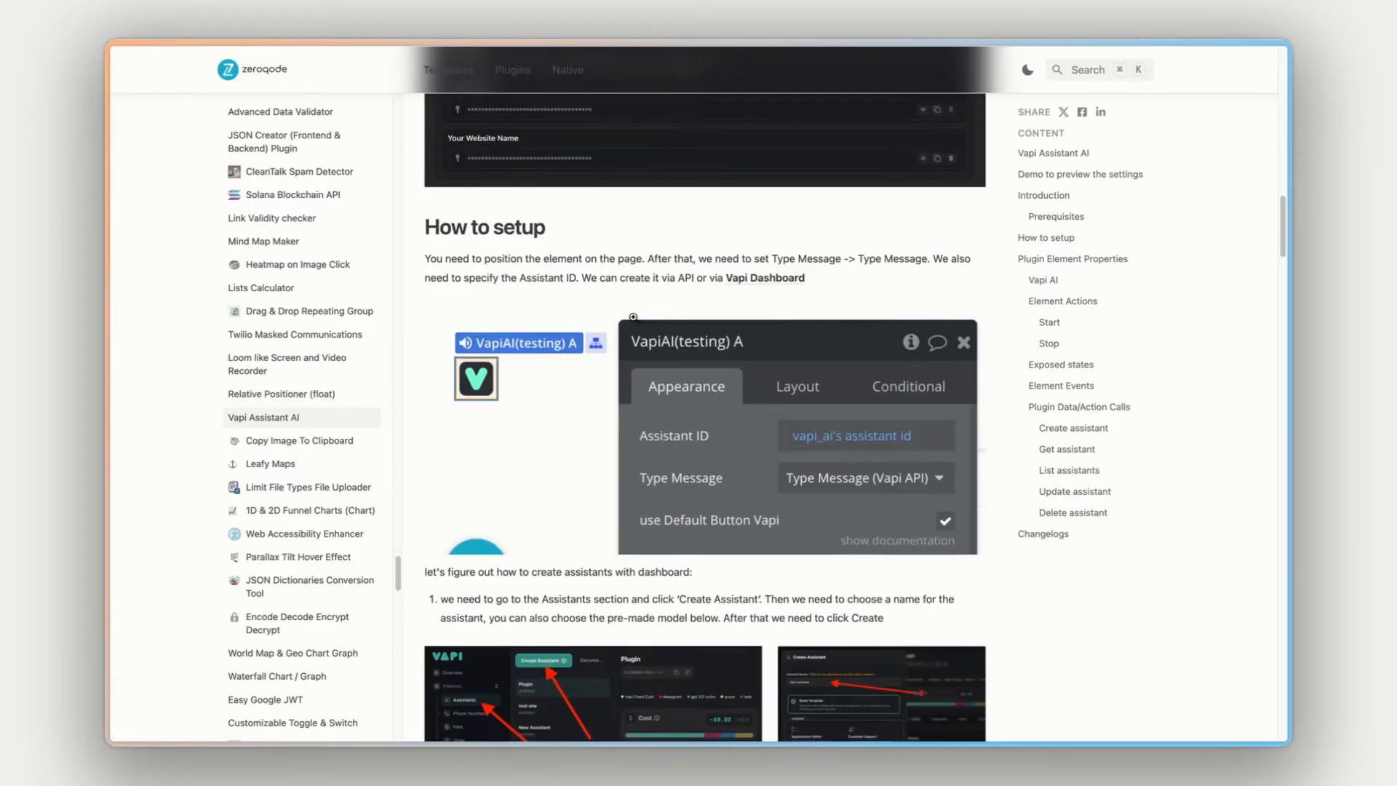
pyautogui.scroll(-4, 633, 316)
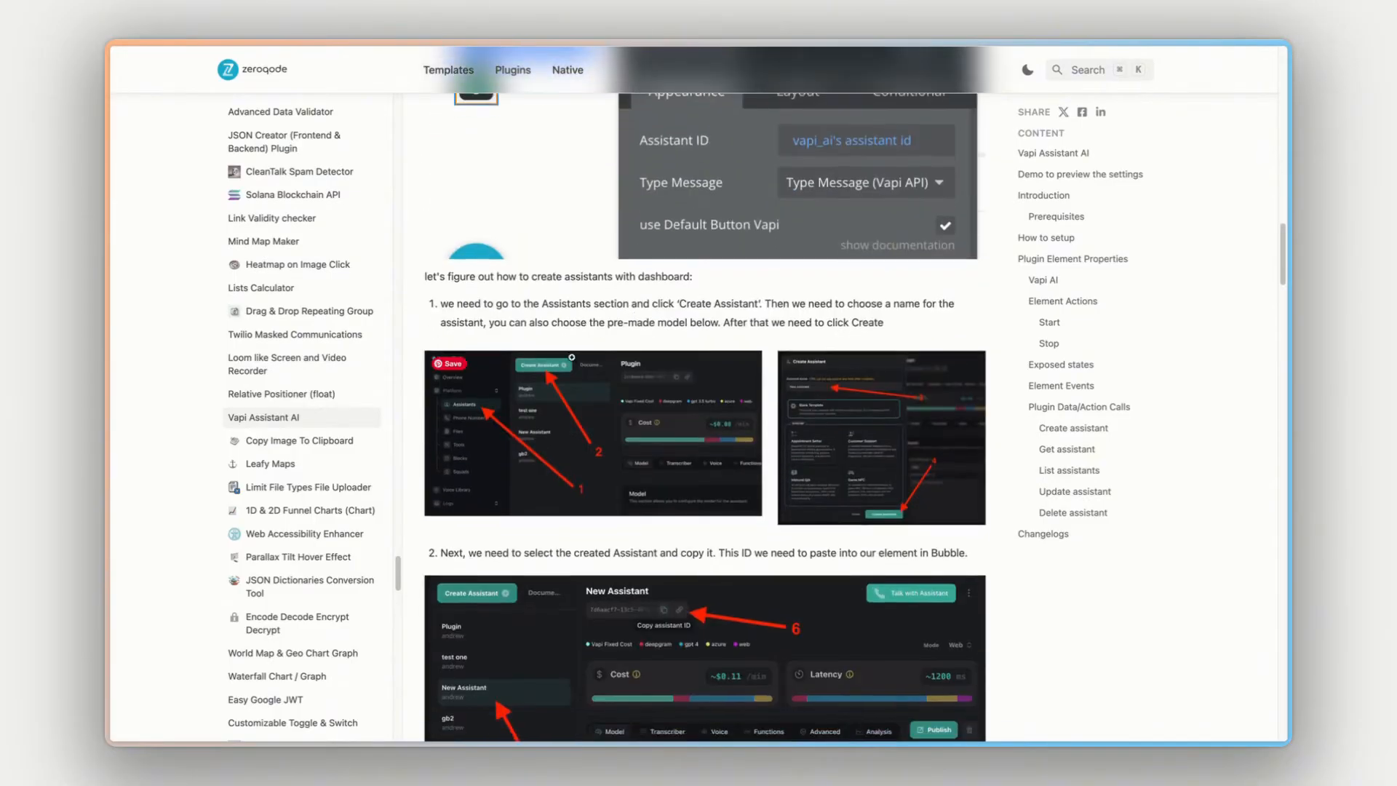
pyautogui.scroll(-1, 603, 365)
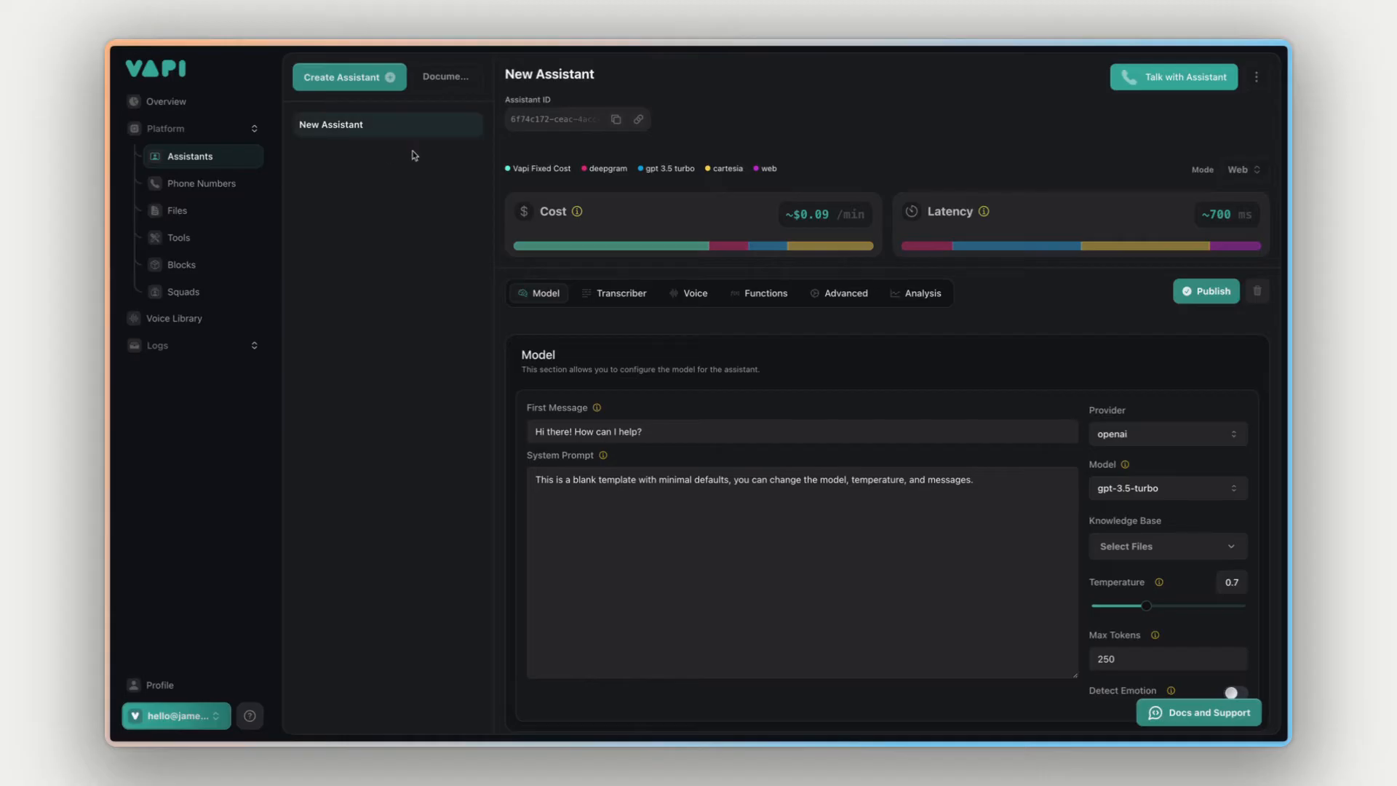
# - Create a new Vapi assistant named "Test Assistant" from the Blank Template
pyautogui.click(358, 78)
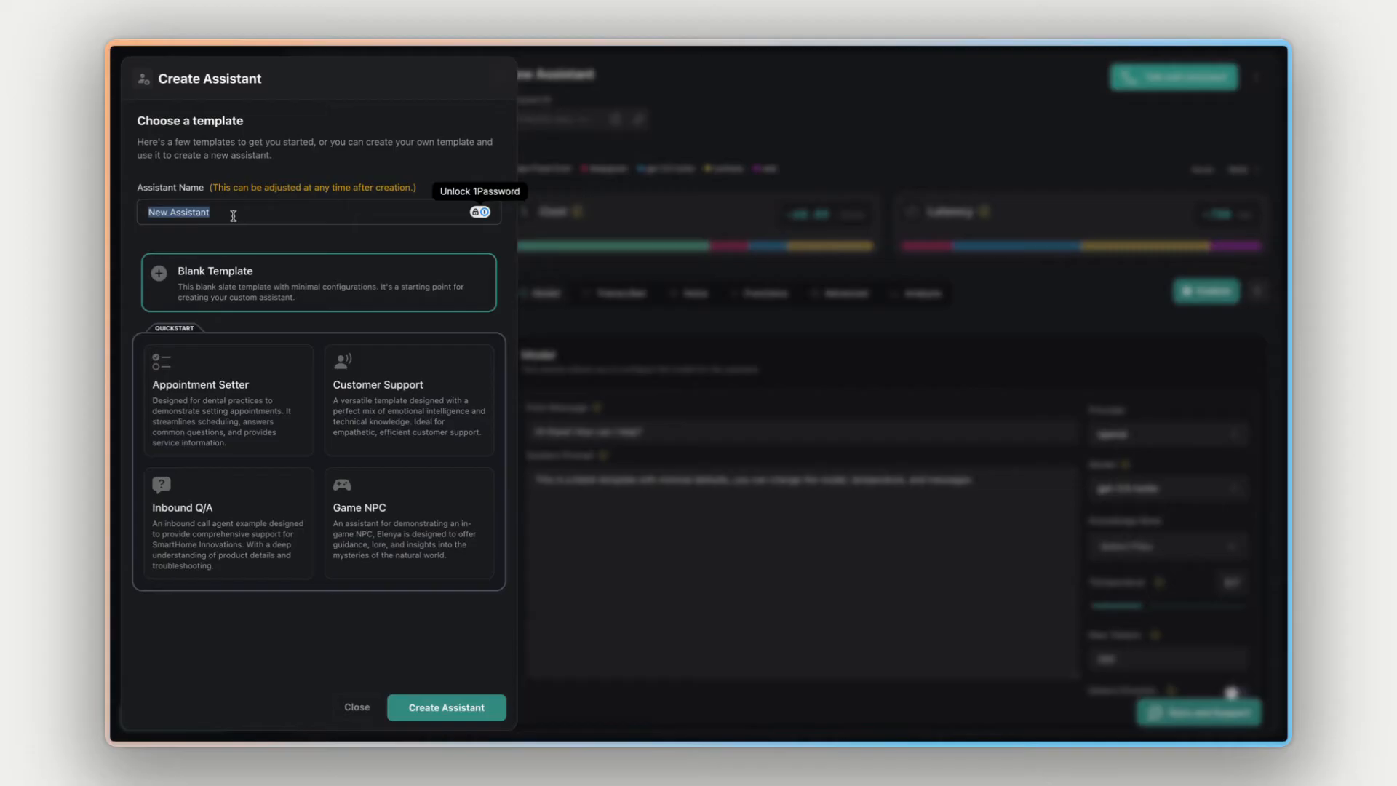
pyautogui.write('Test Assis')
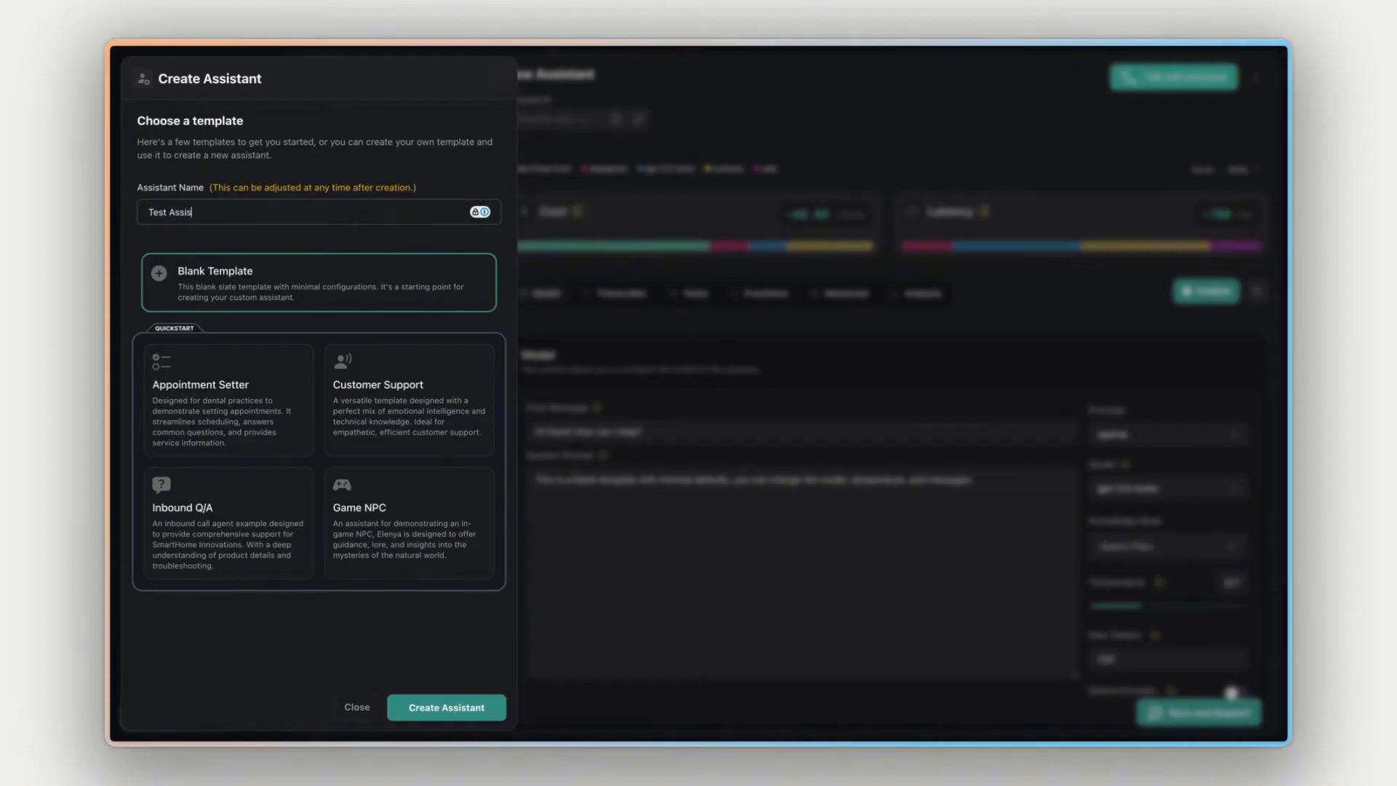
pyautogui.write('tant')
pyautogui.click(312, 302)
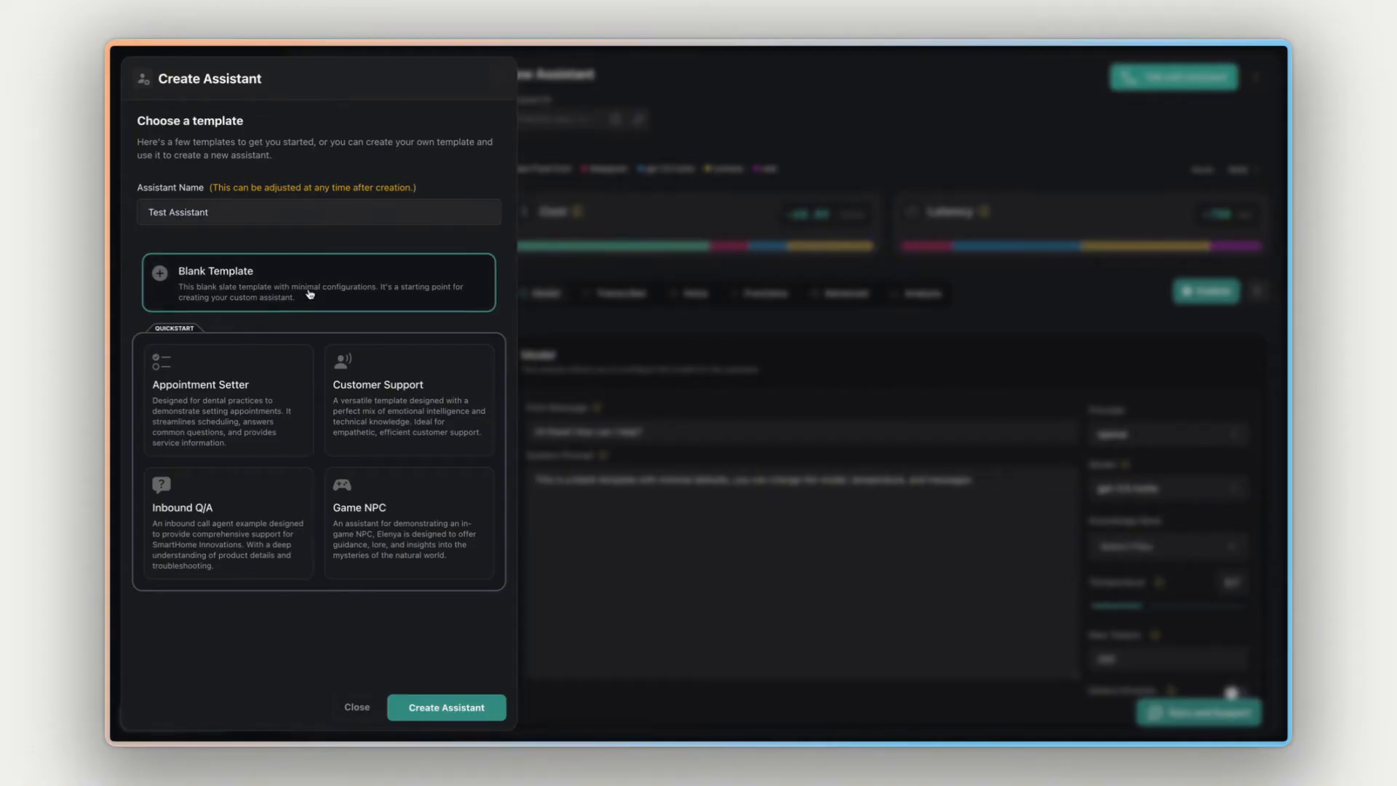
pyautogui.click(434, 720)
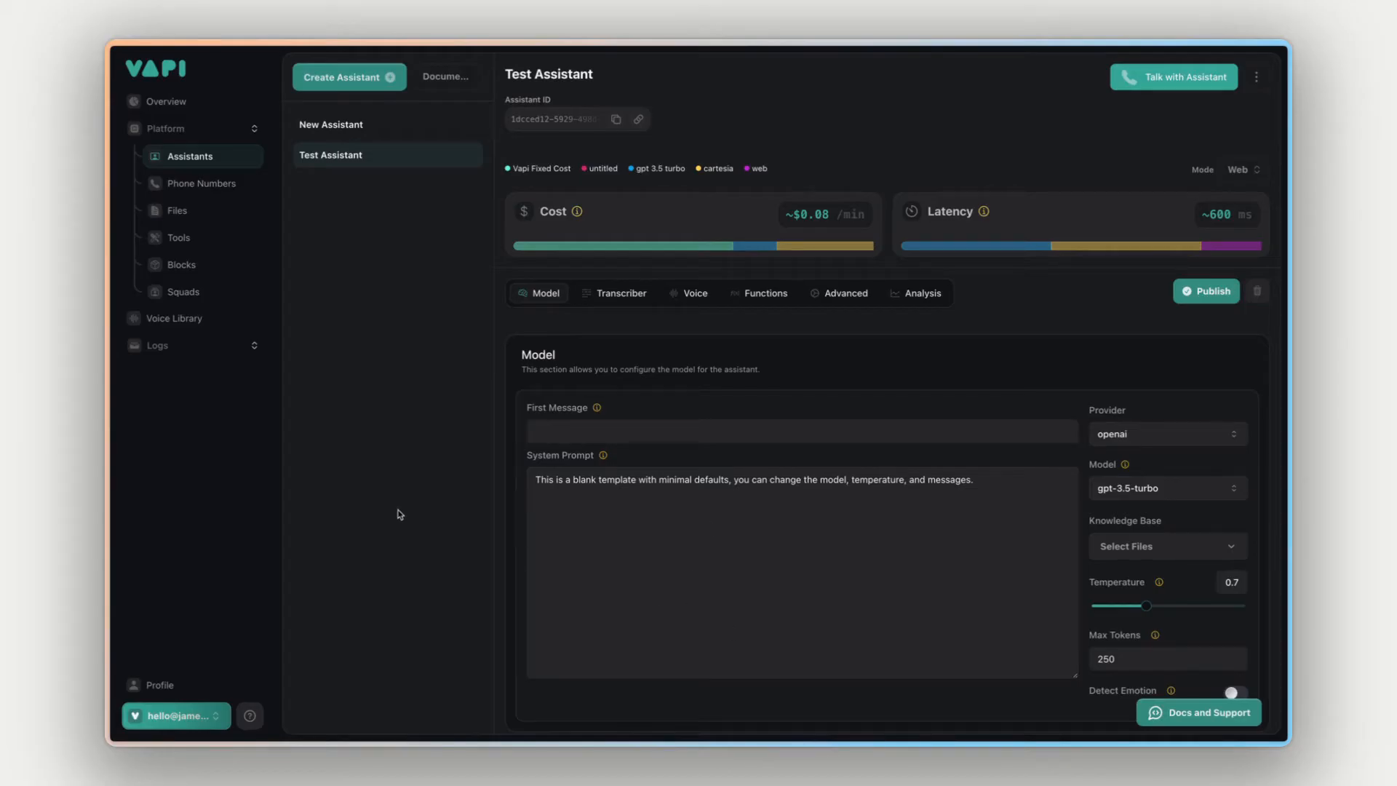
# - Review Test Assistant's provider, model and knowledge base options, and its transcription settings, without changing them
pyautogui.click(1187, 434)
pyautogui.click(1188, 432)
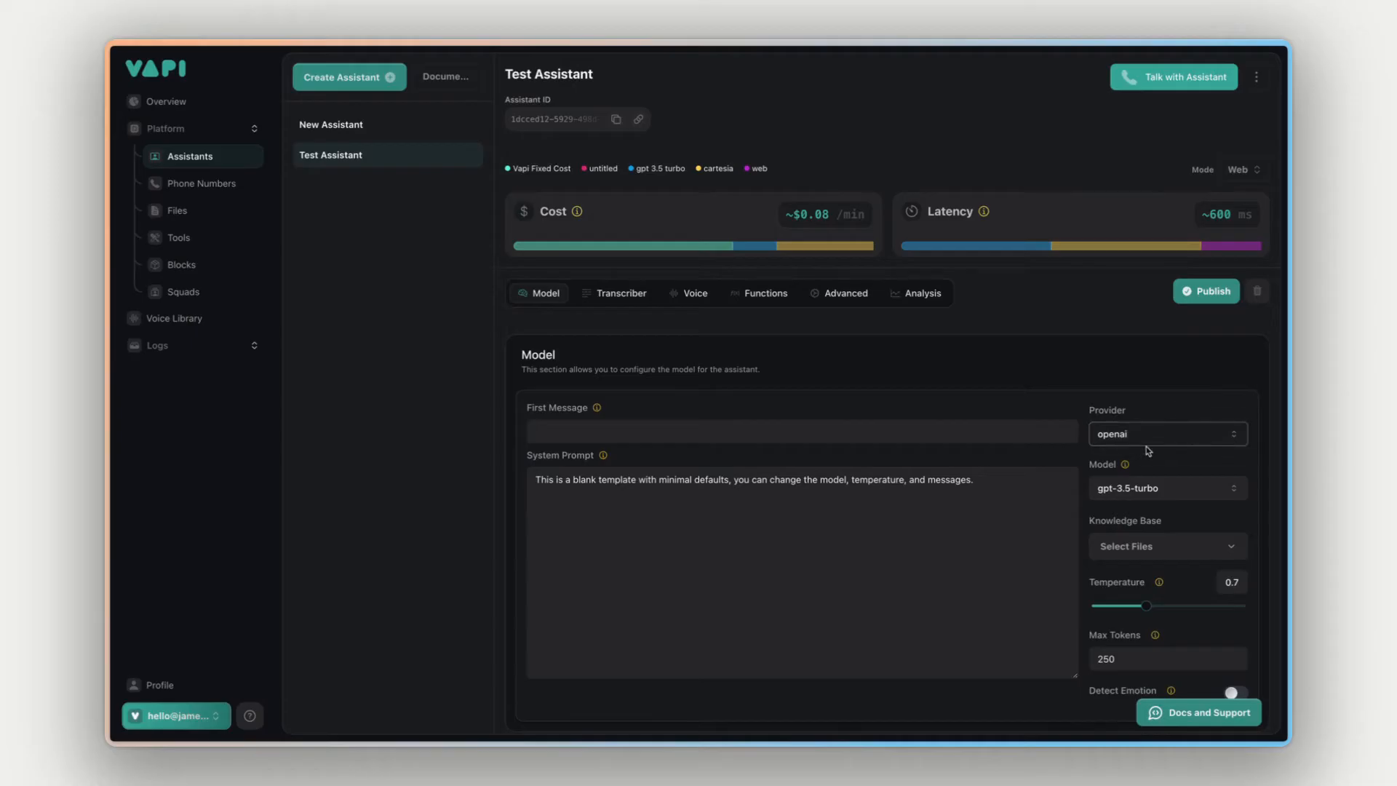
pyautogui.click(1224, 486)
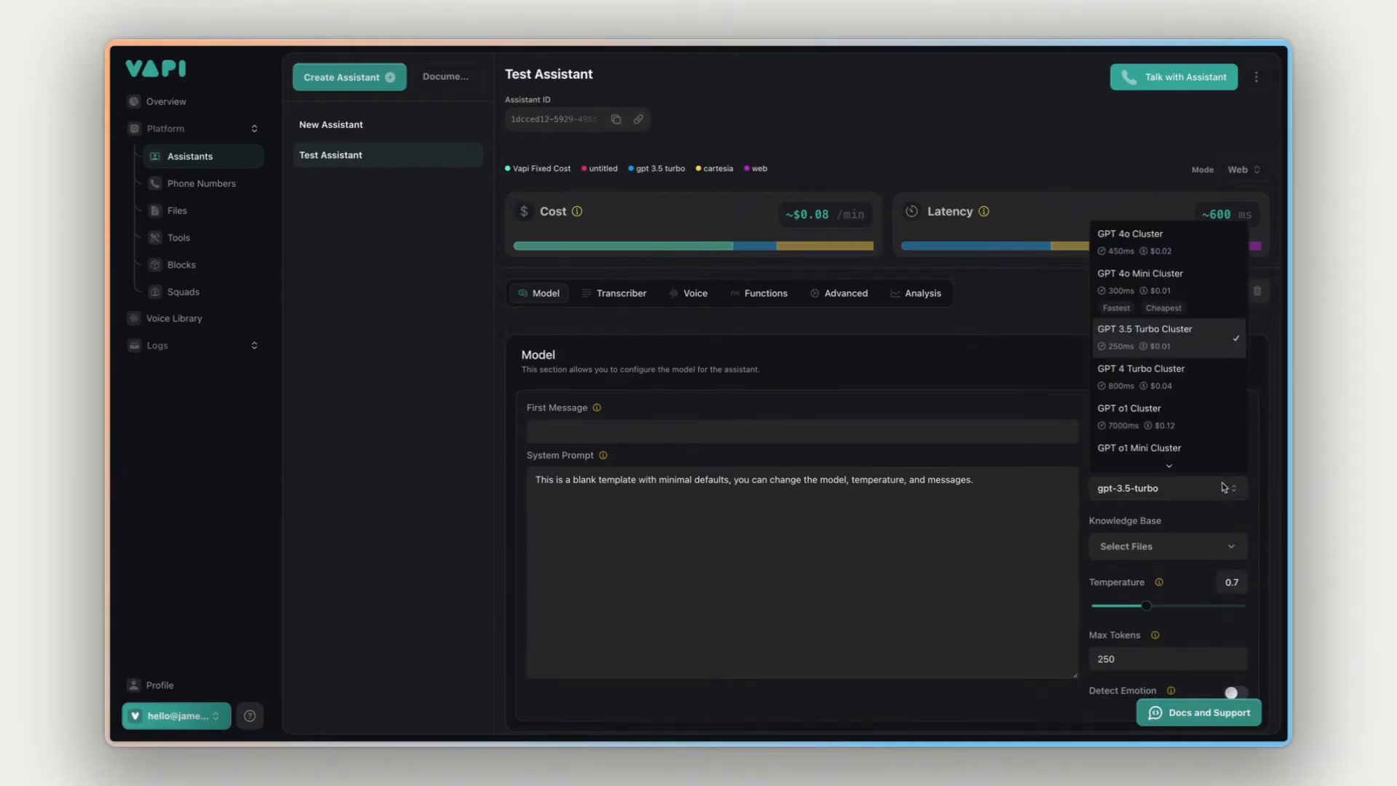
pyautogui.click(1051, 396)
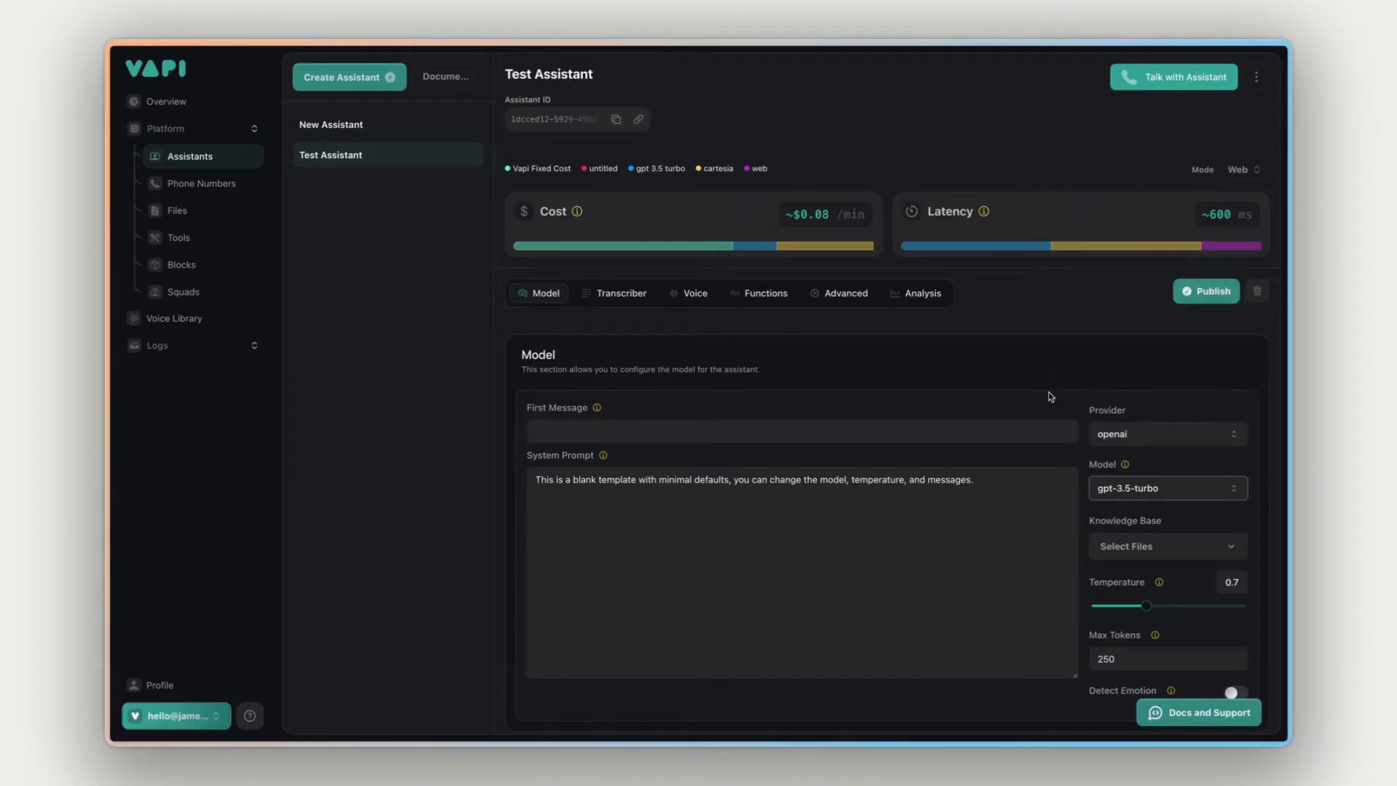
pyautogui.click(1219, 487)
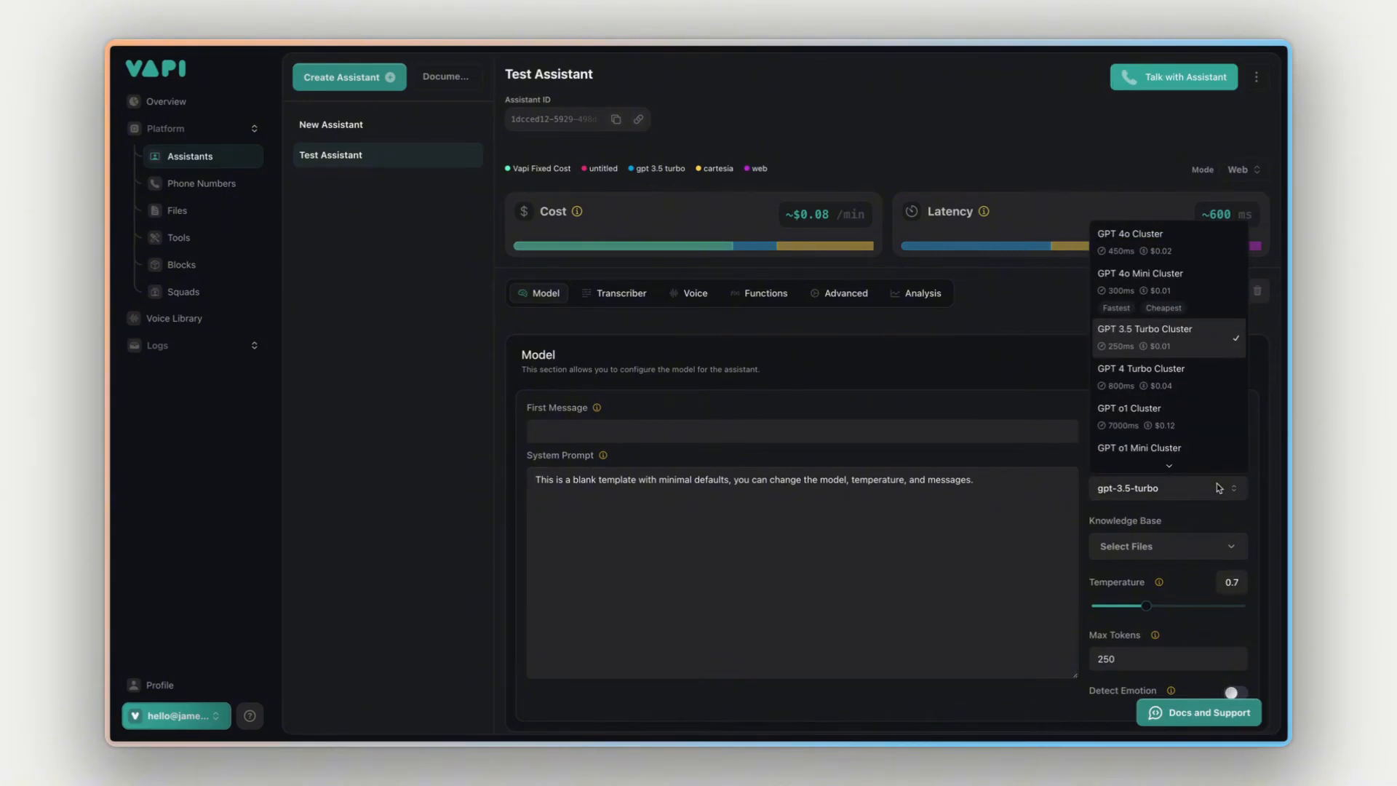
pyautogui.click(1055, 399)
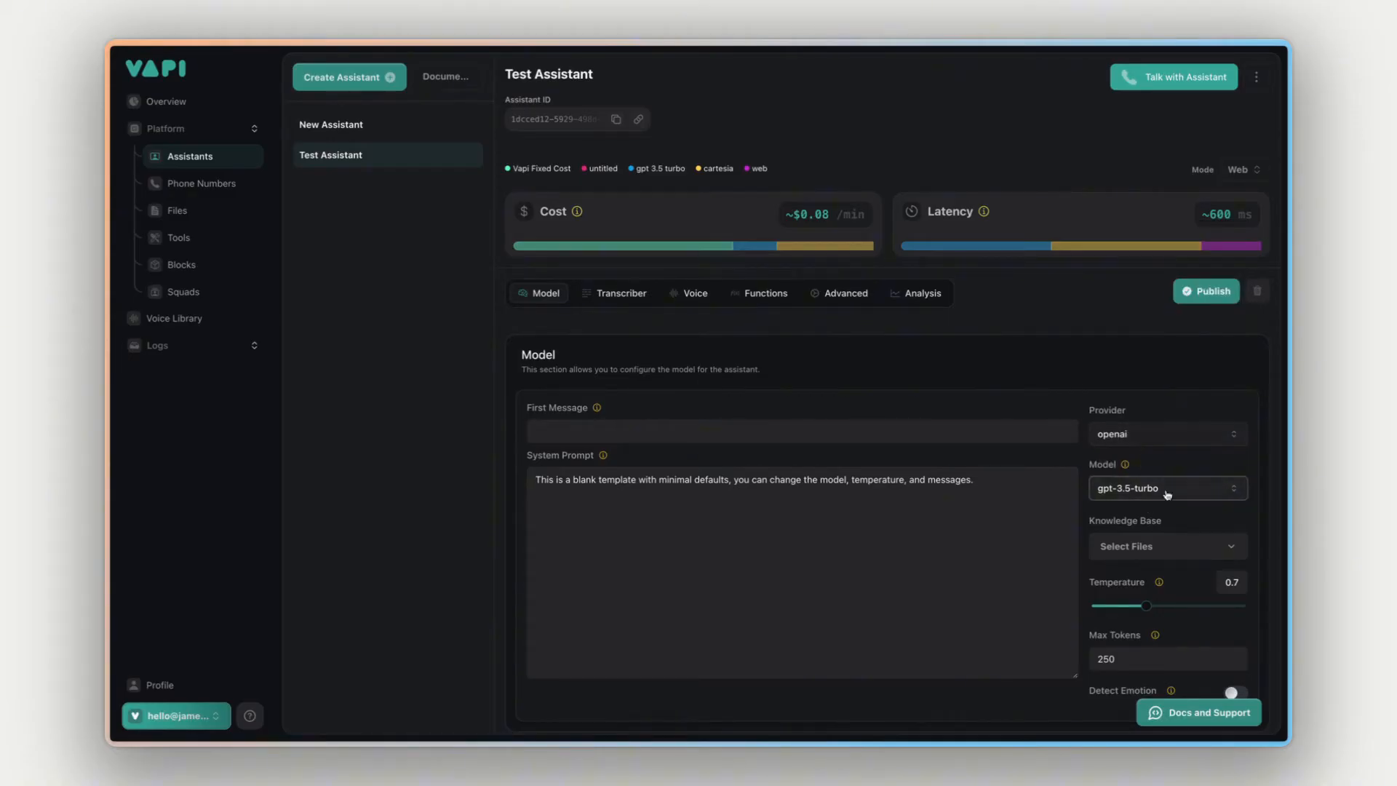
pyautogui.scroll(-1, 1168, 502)
pyautogui.click(1182, 531)
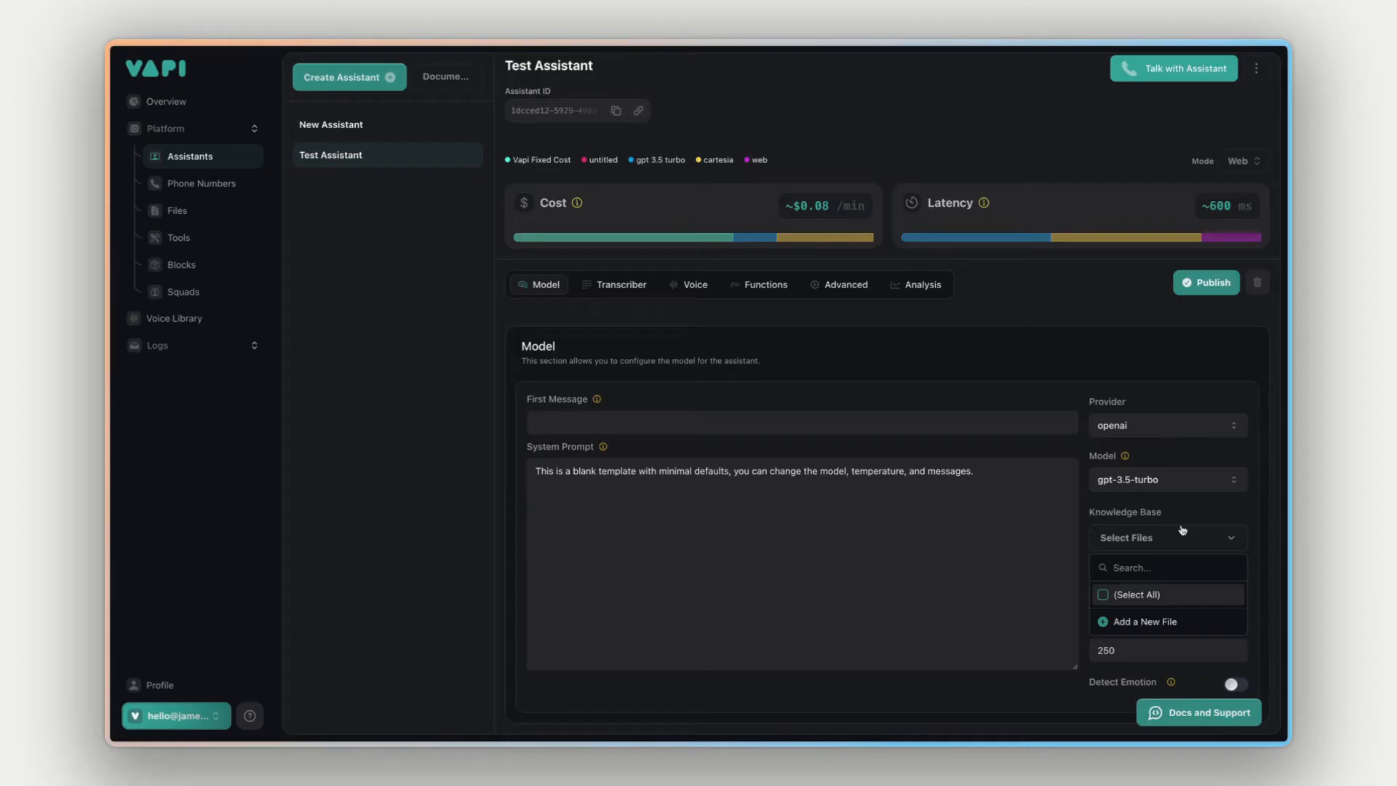
pyautogui.click(1186, 515)
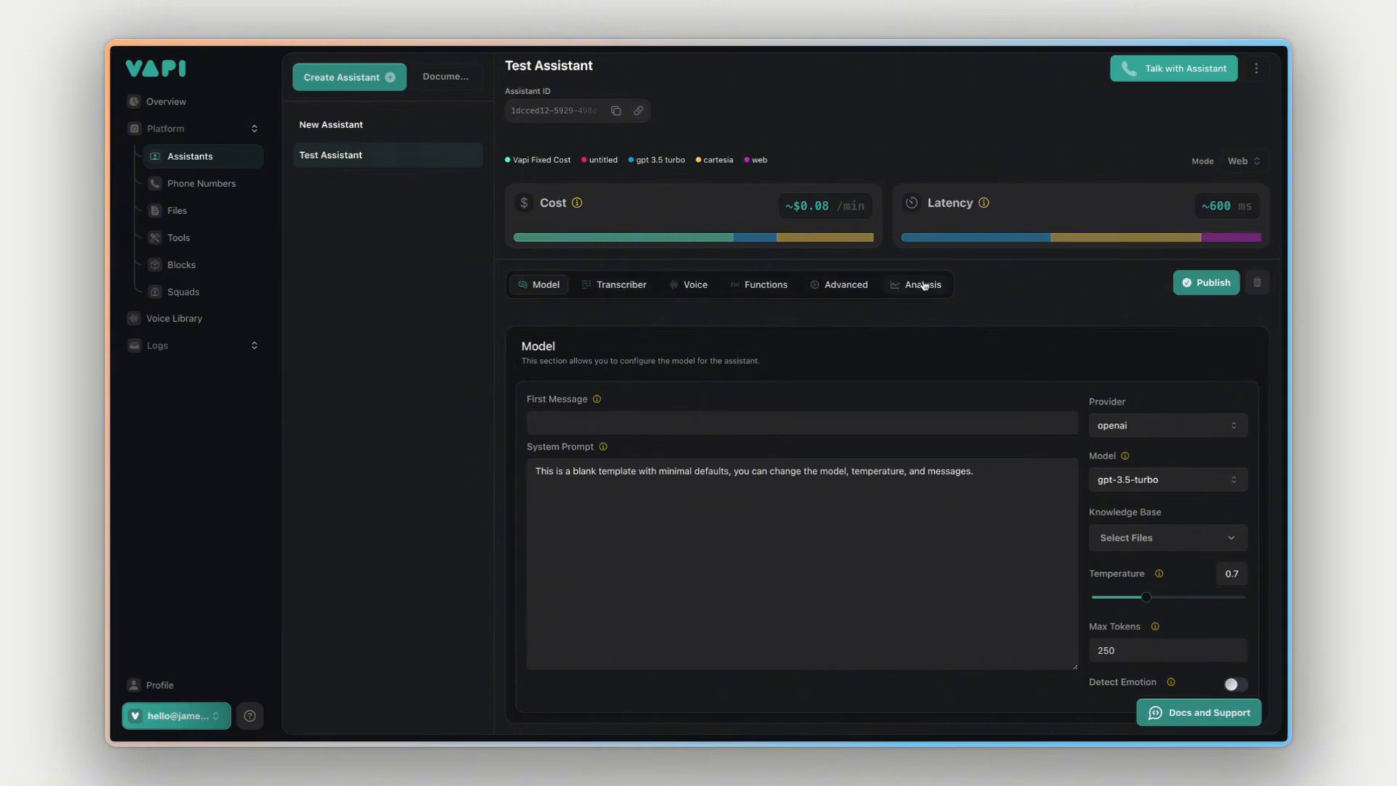
pyautogui.click(603, 285)
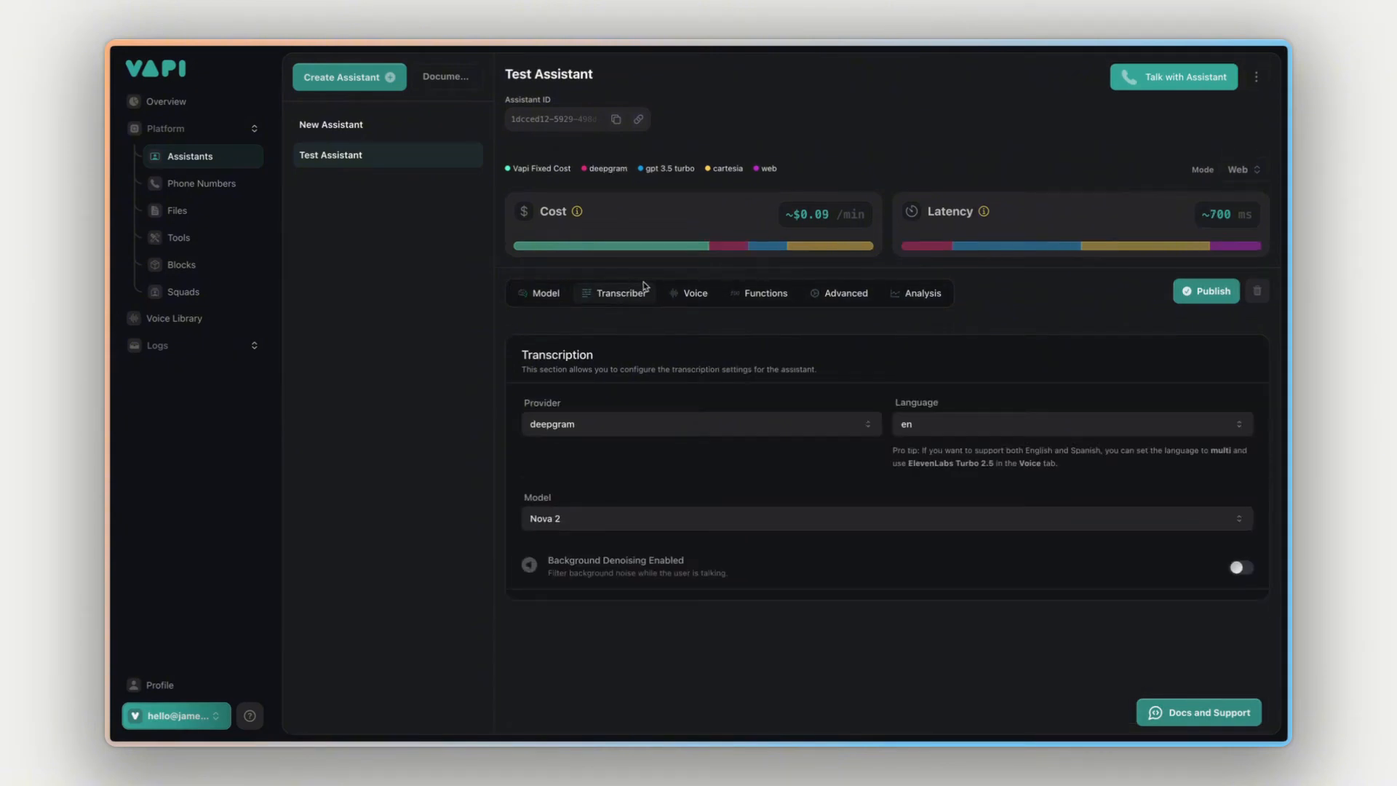
# - Set Test Assistant's voice to Australian Male and check the available voice providers, keeping cartesia
pyautogui.click(687, 295)
pyautogui.scroll(-1, 813, 356)
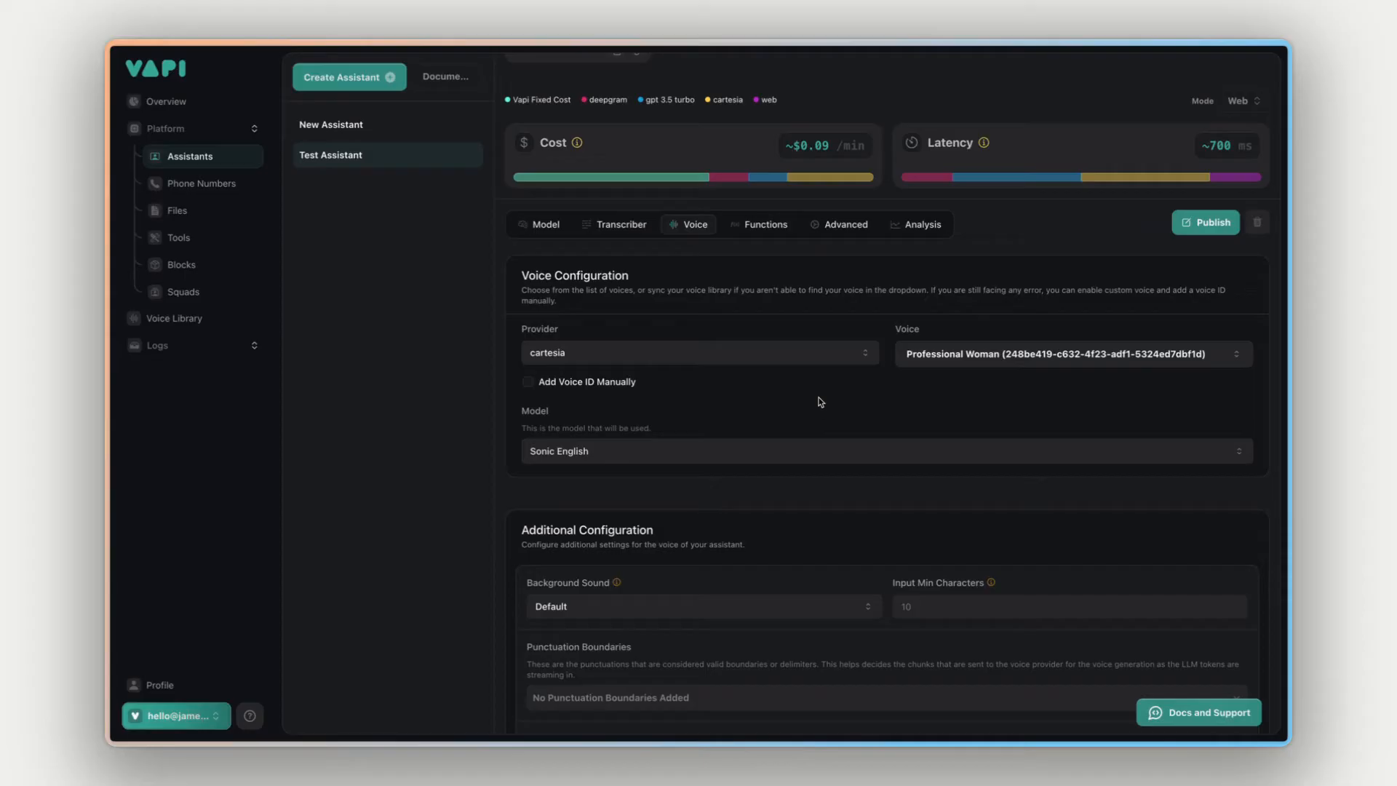
pyautogui.click(968, 357)
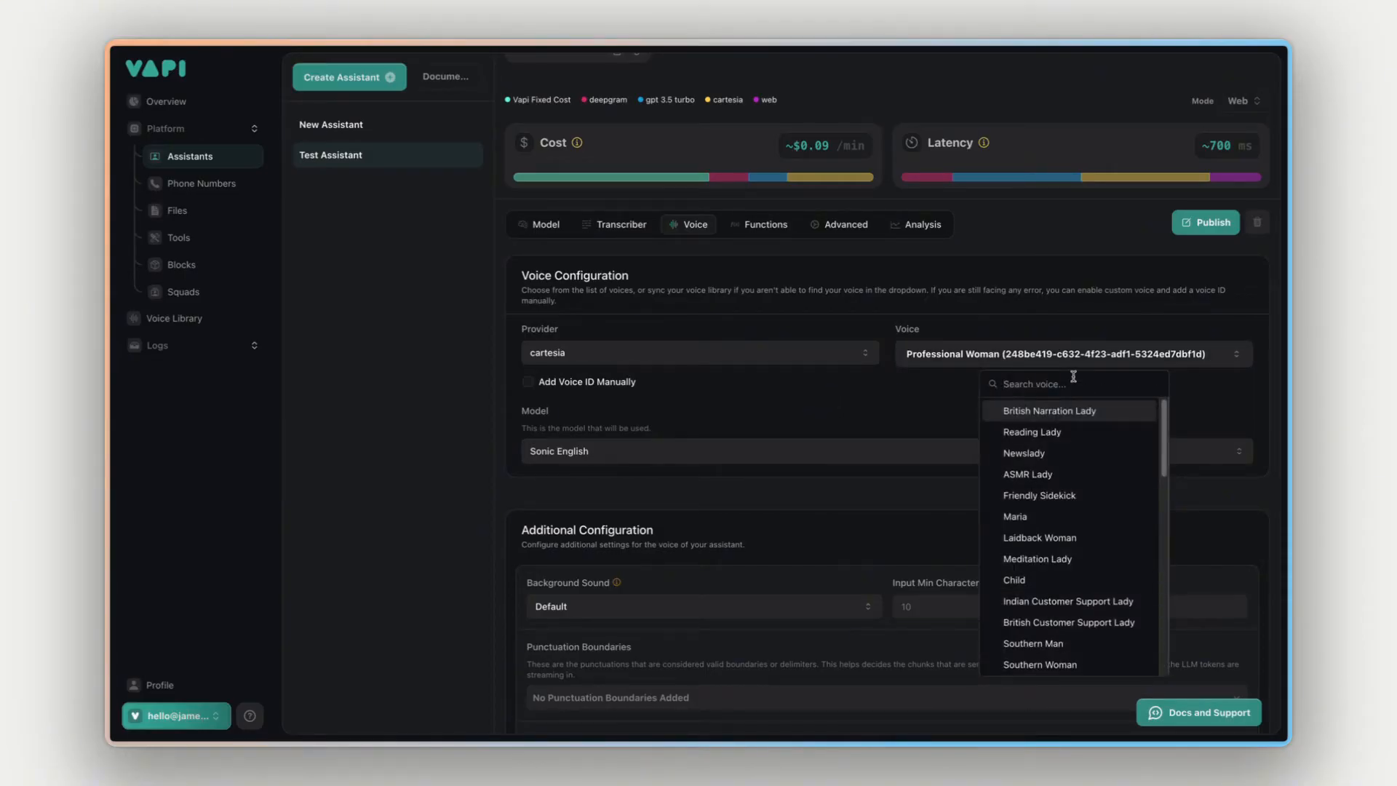
pyautogui.write('aus')
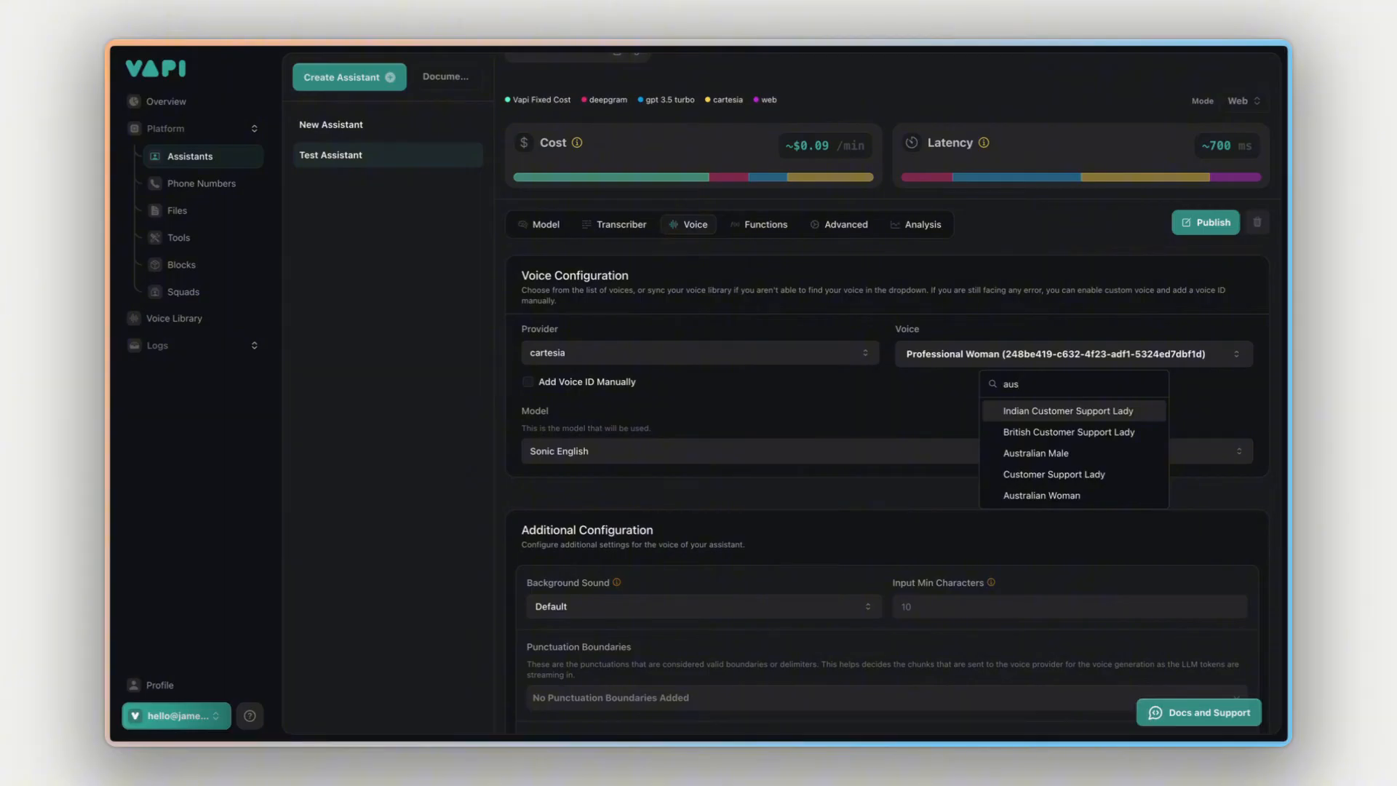
pyautogui.press('Down')
pyautogui.press('Down')
pyautogui.press('Return')
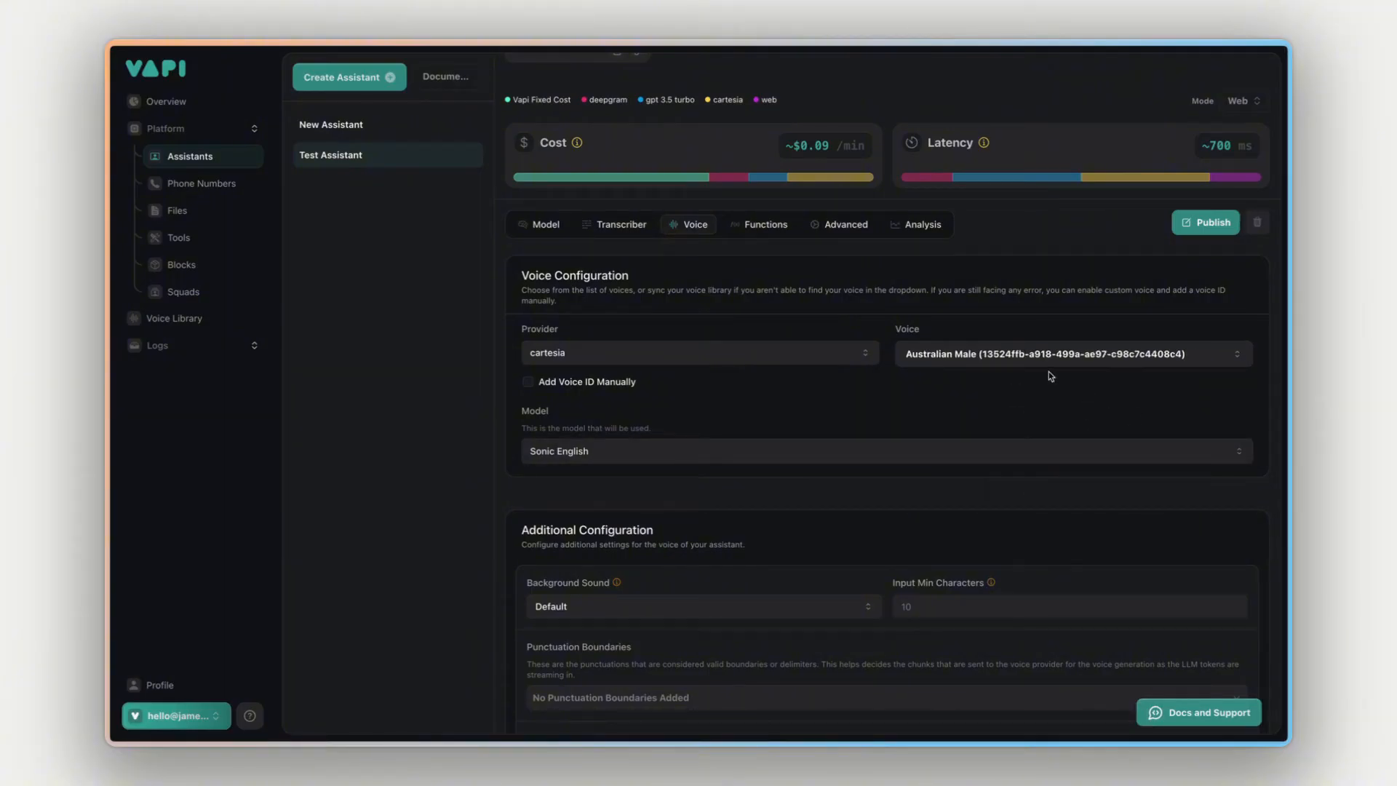
pyautogui.click(873, 355)
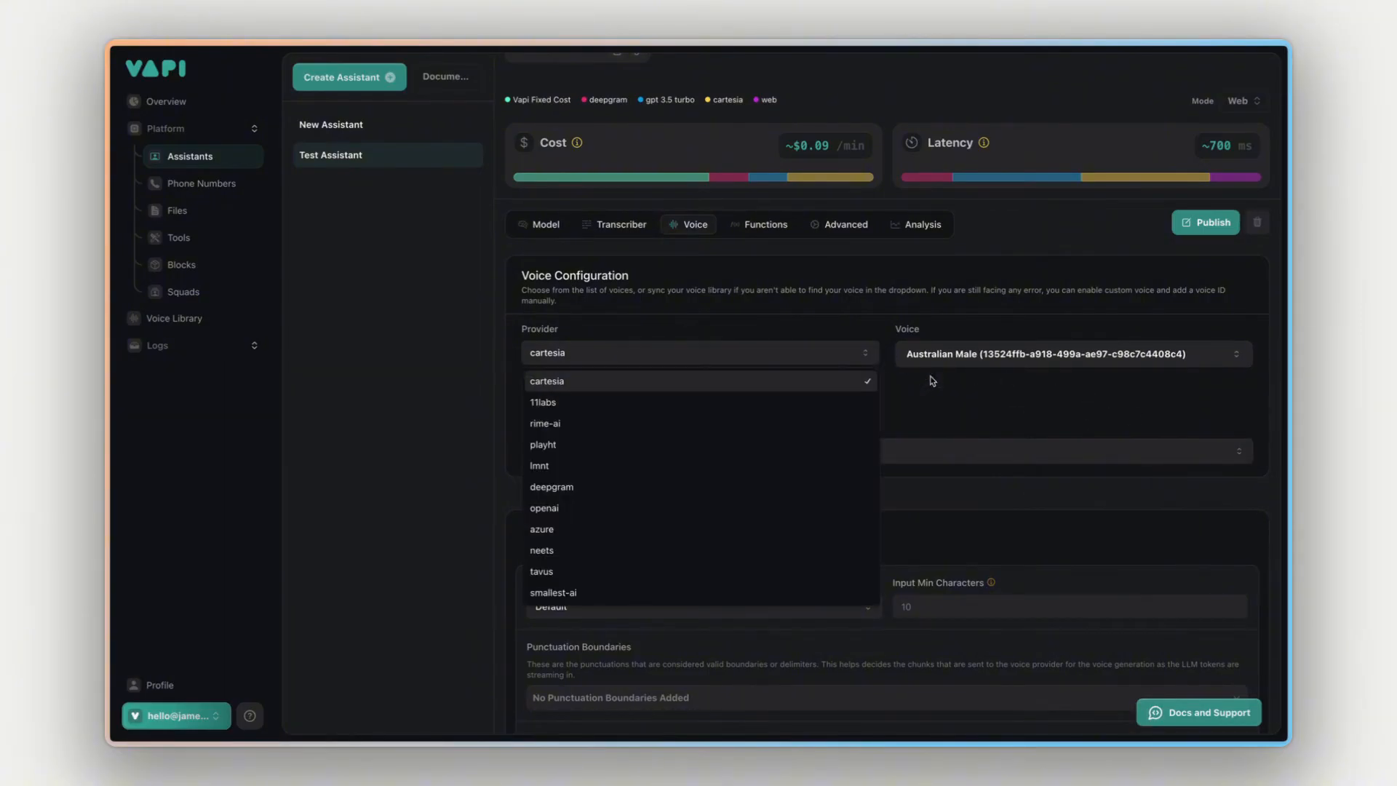
pyautogui.click(952, 391)
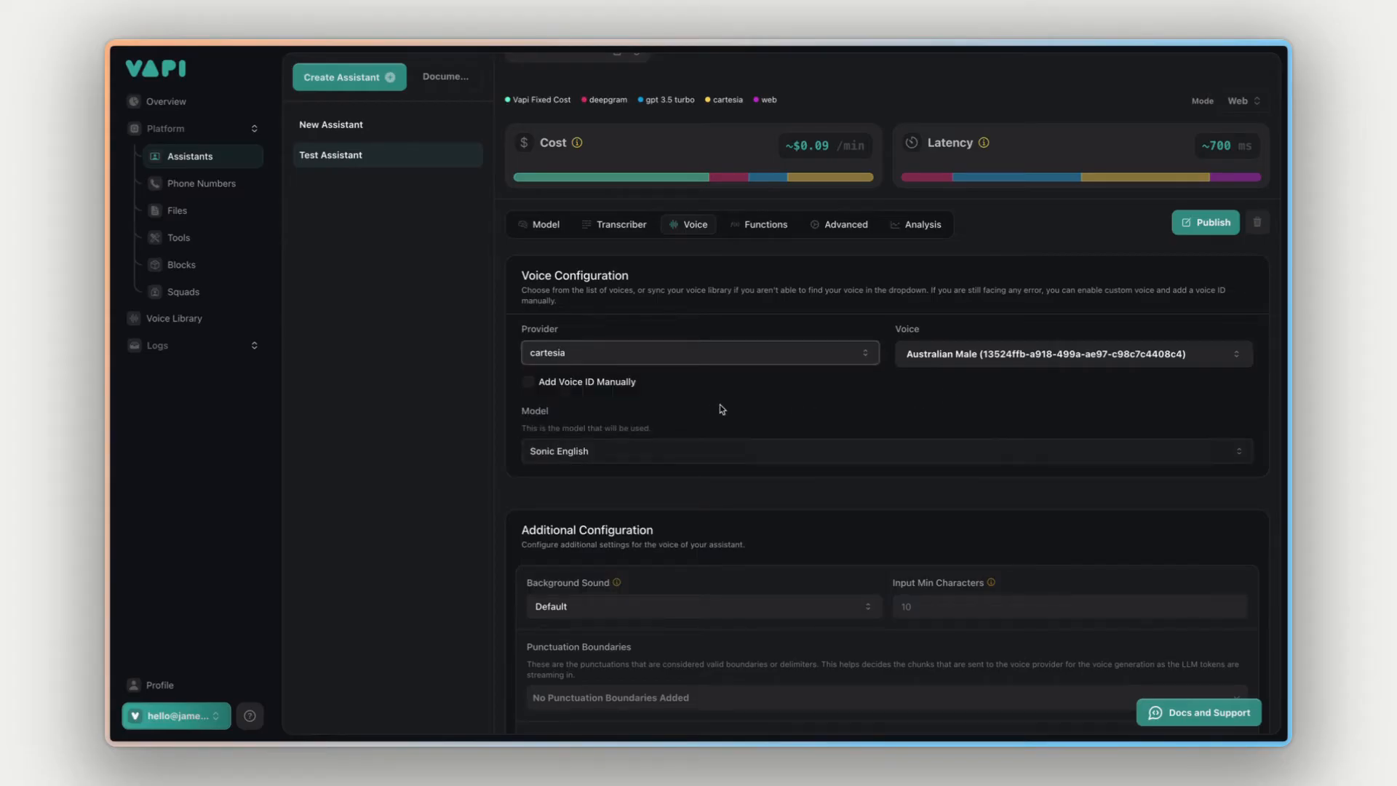
# - Look through Test Assistant's remaining voice options and its Functions, Advanced and Analysis settings, and return to its Model settings
pyautogui.scroll(-2, 720, 408)
pyautogui.scroll(4, 776, 402)
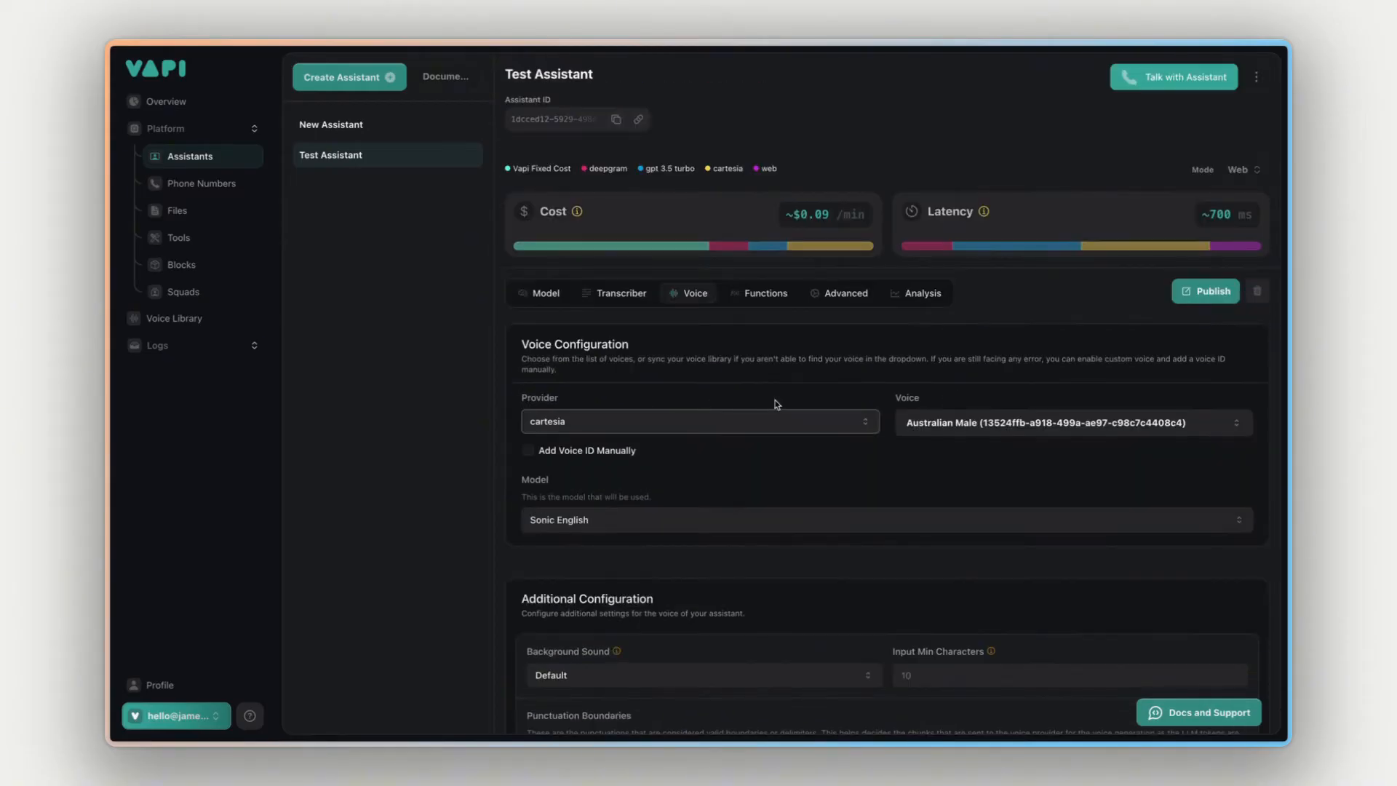
pyautogui.click(765, 298)
pyautogui.click(849, 299)
pyautogui.click(898, 300)
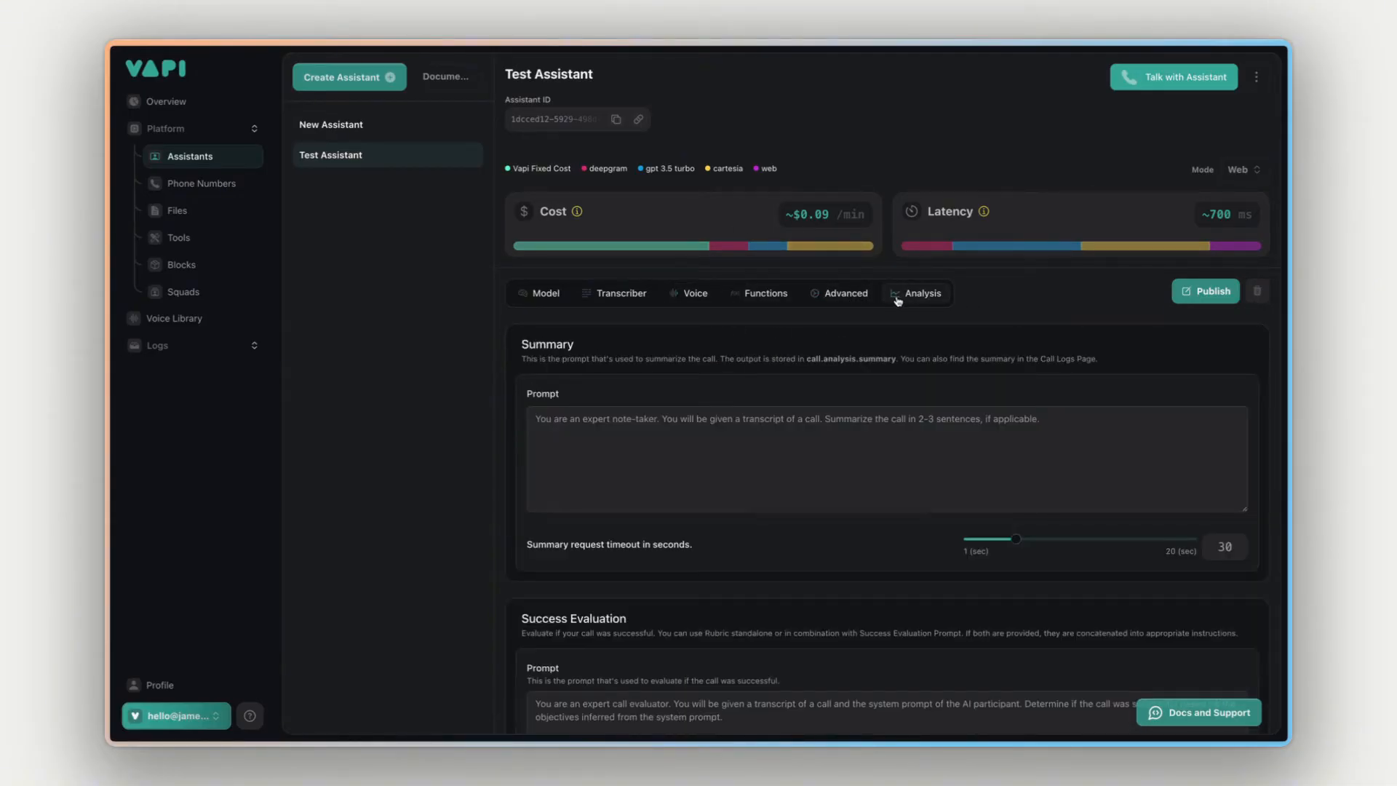
pyautogui.click(545, 296)
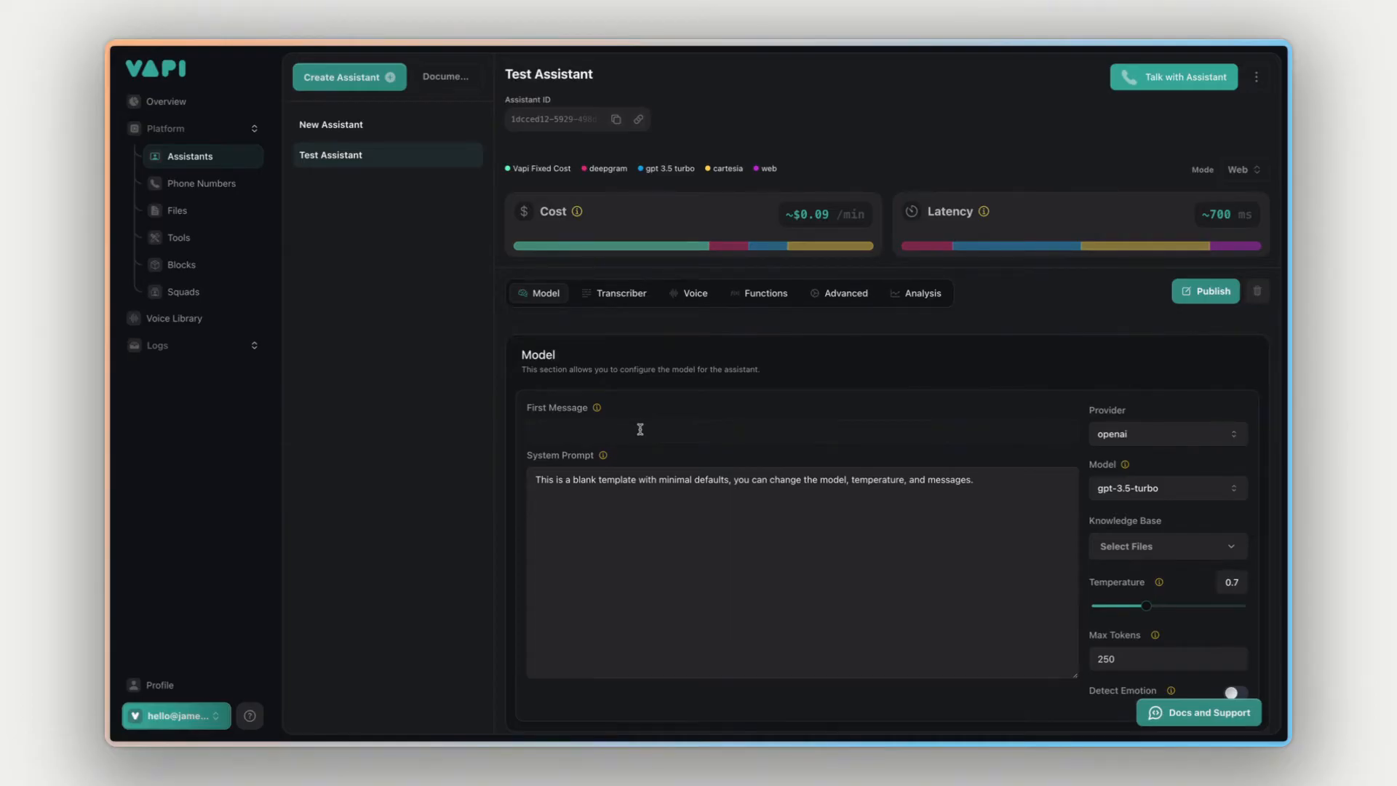
# - Set New Assistant's first message to "Hello!" and publish the change
pyautogui.click(349, 132)
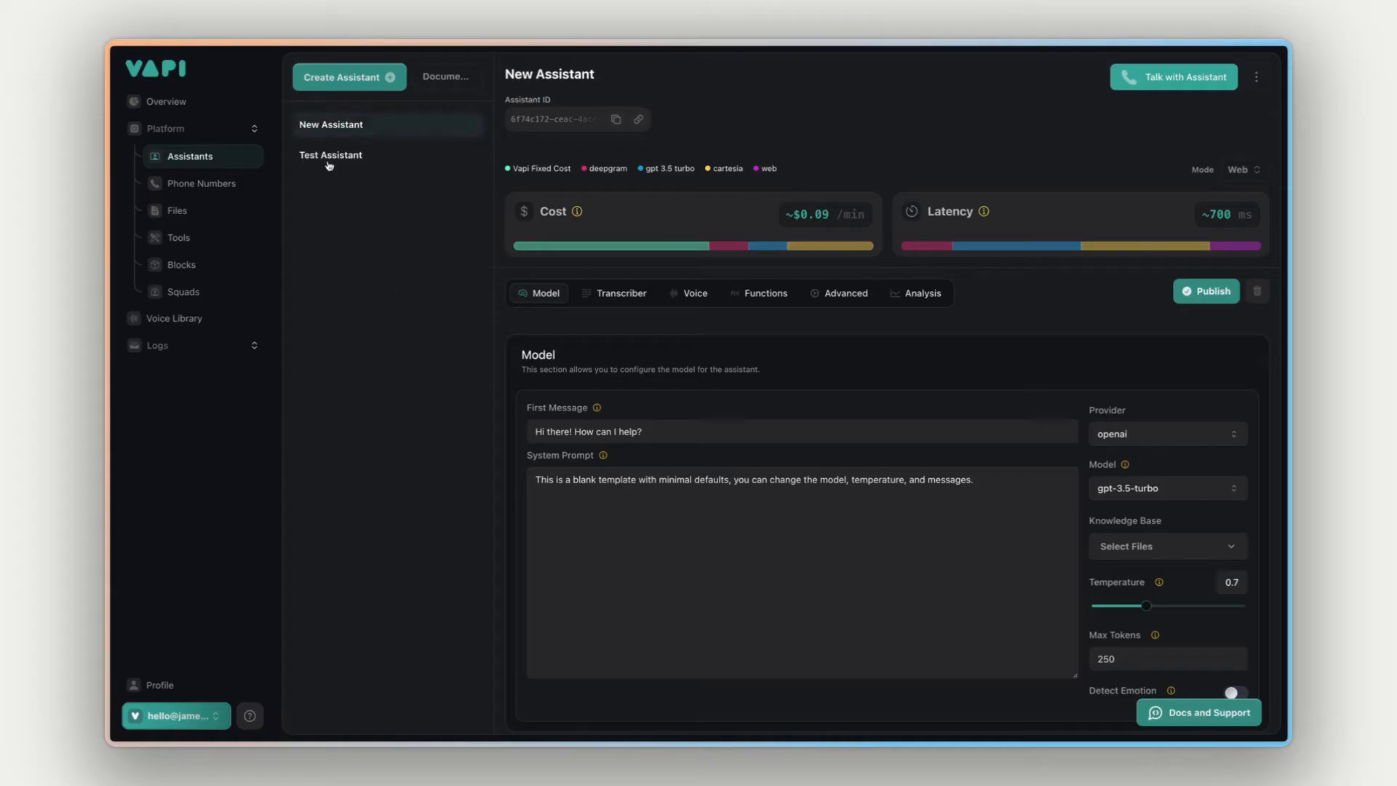
pyautogui.tripleClick(661, 430)
pyautogui.write('H')
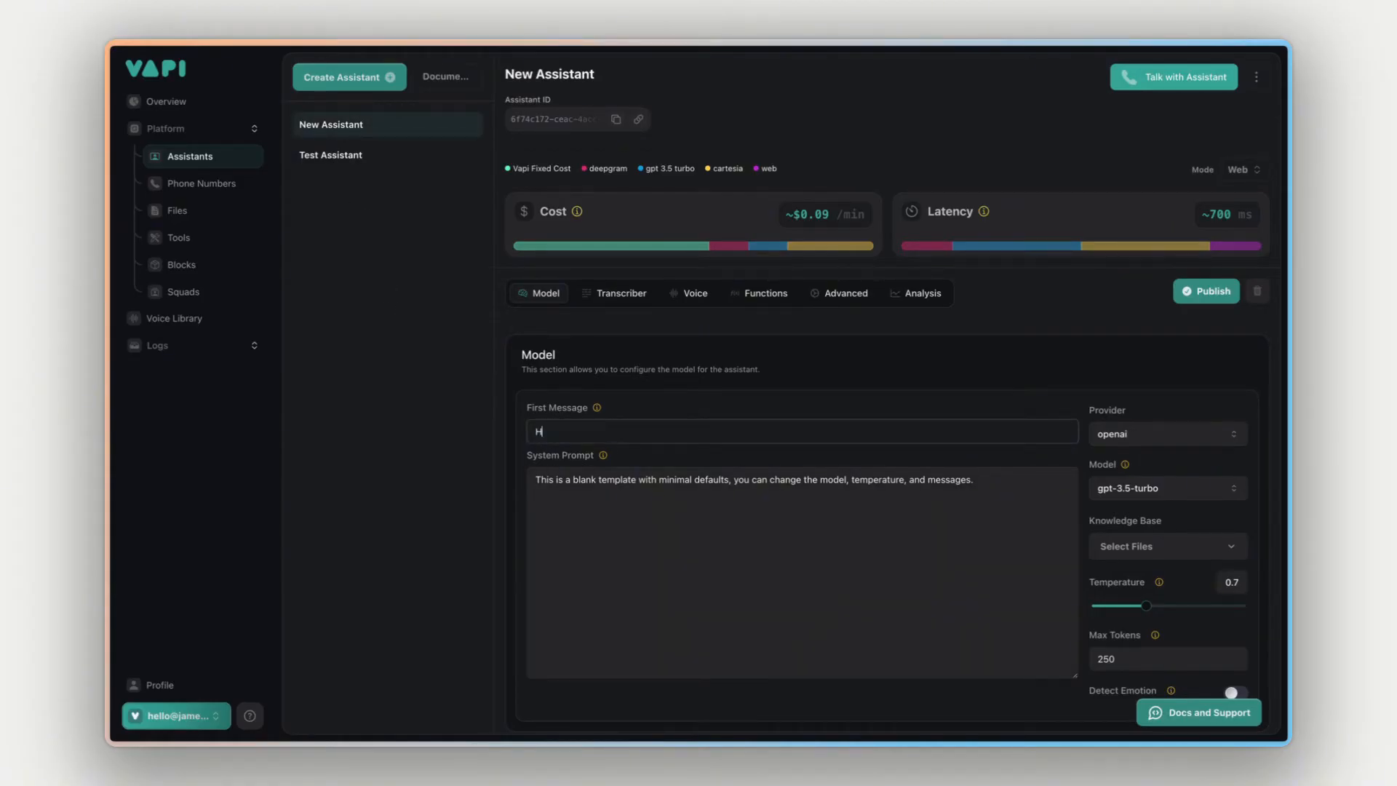
pyautogui.write('ello!')
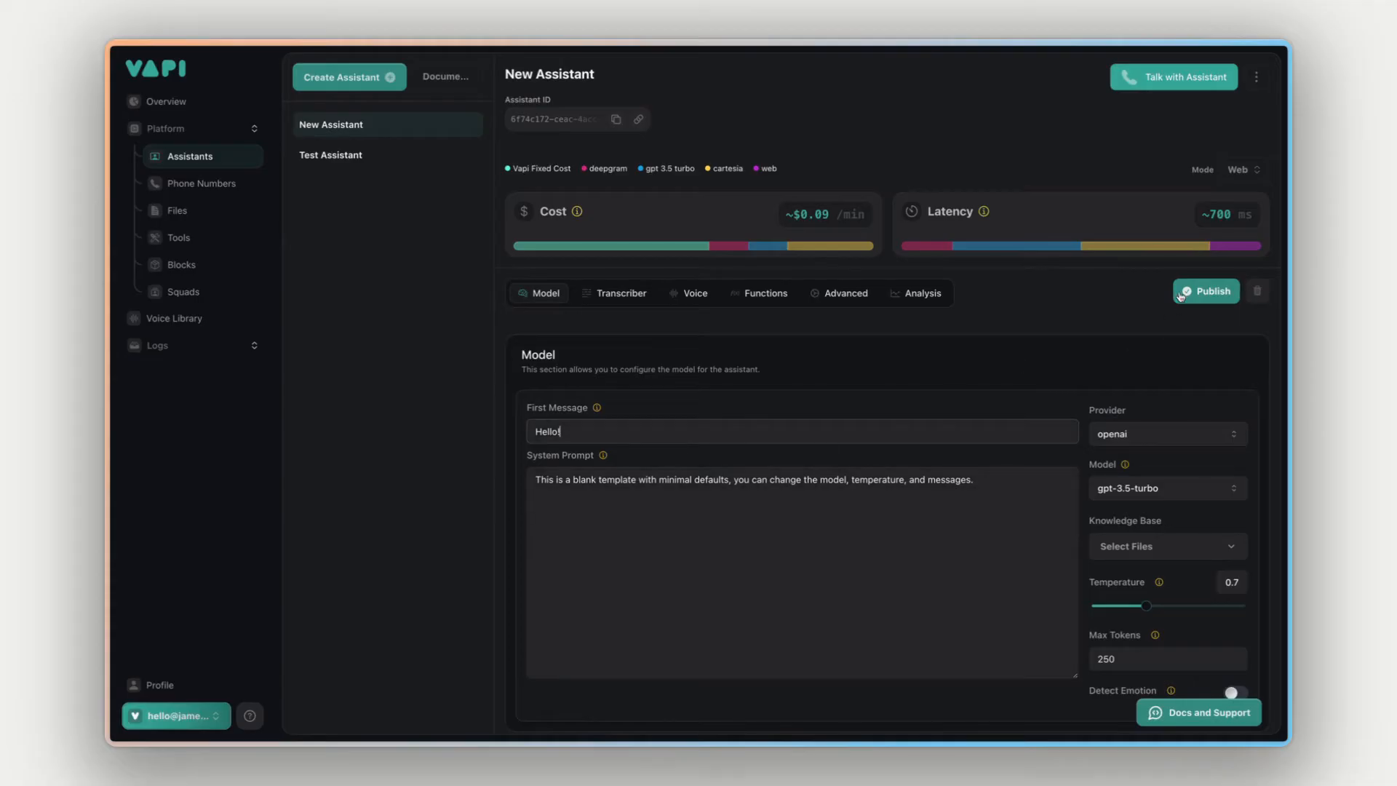
pyautogui.click(1178, 292)
# - Reopen Test Assistant and examine its system prompt and model settings
pyautogui.click(397, 152)
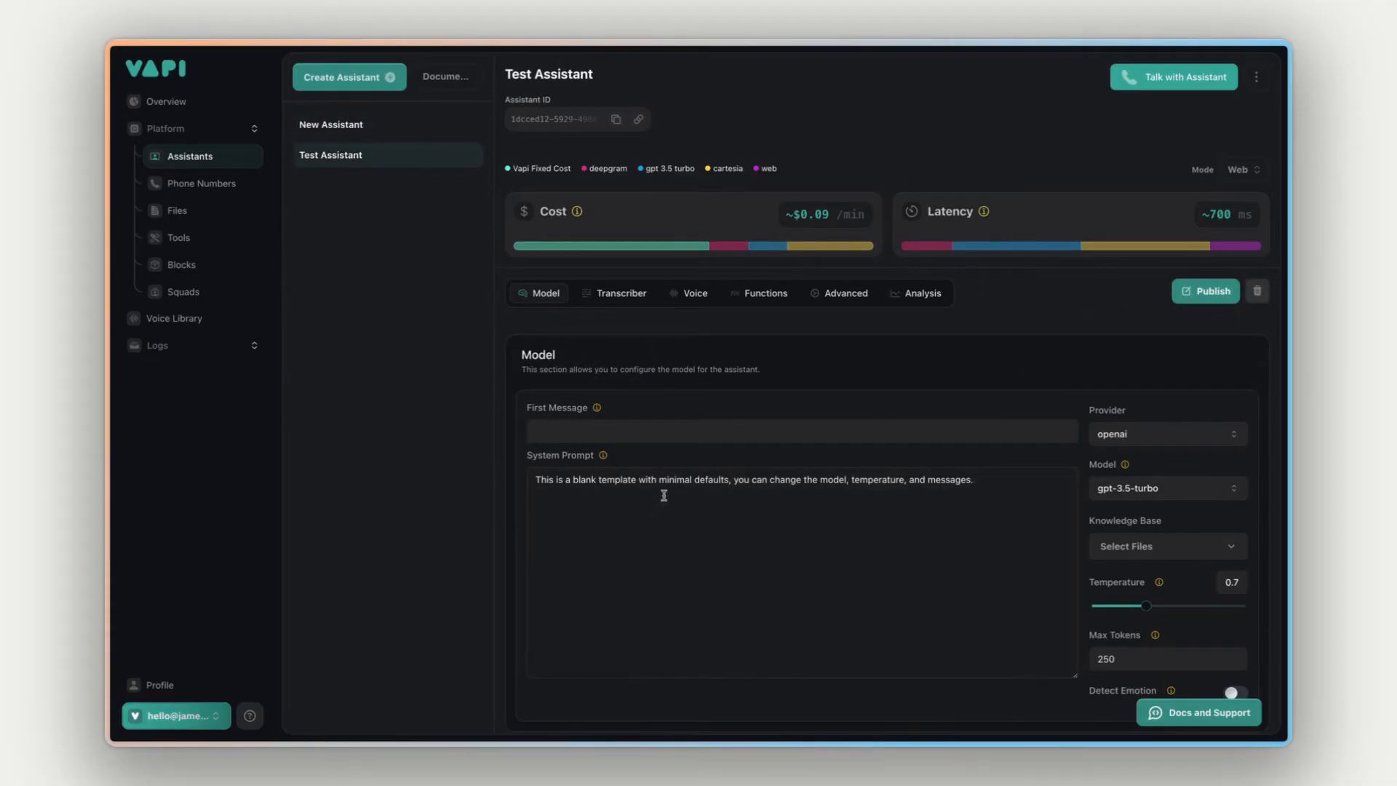
pyautogui.click(666, 492)
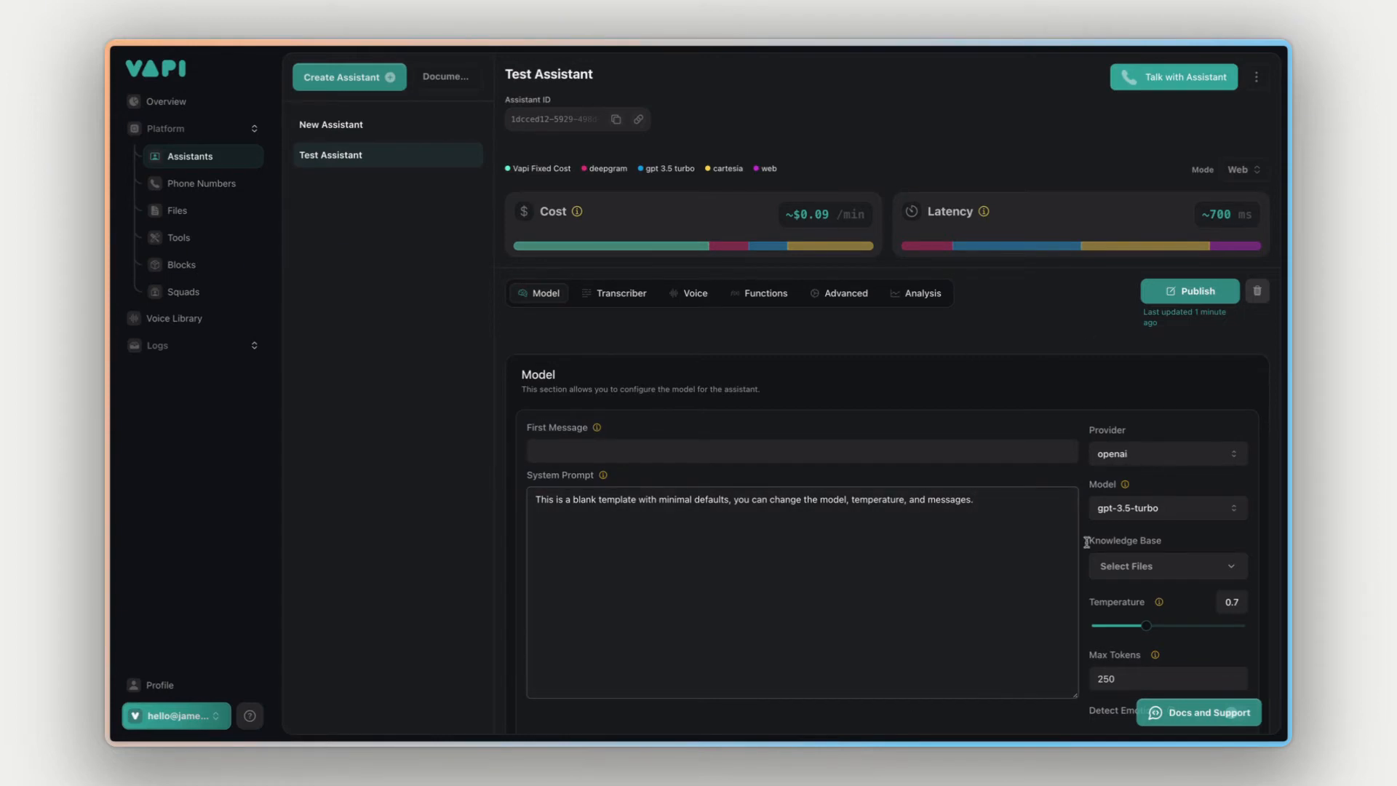
pyautogui.click(953, 360)
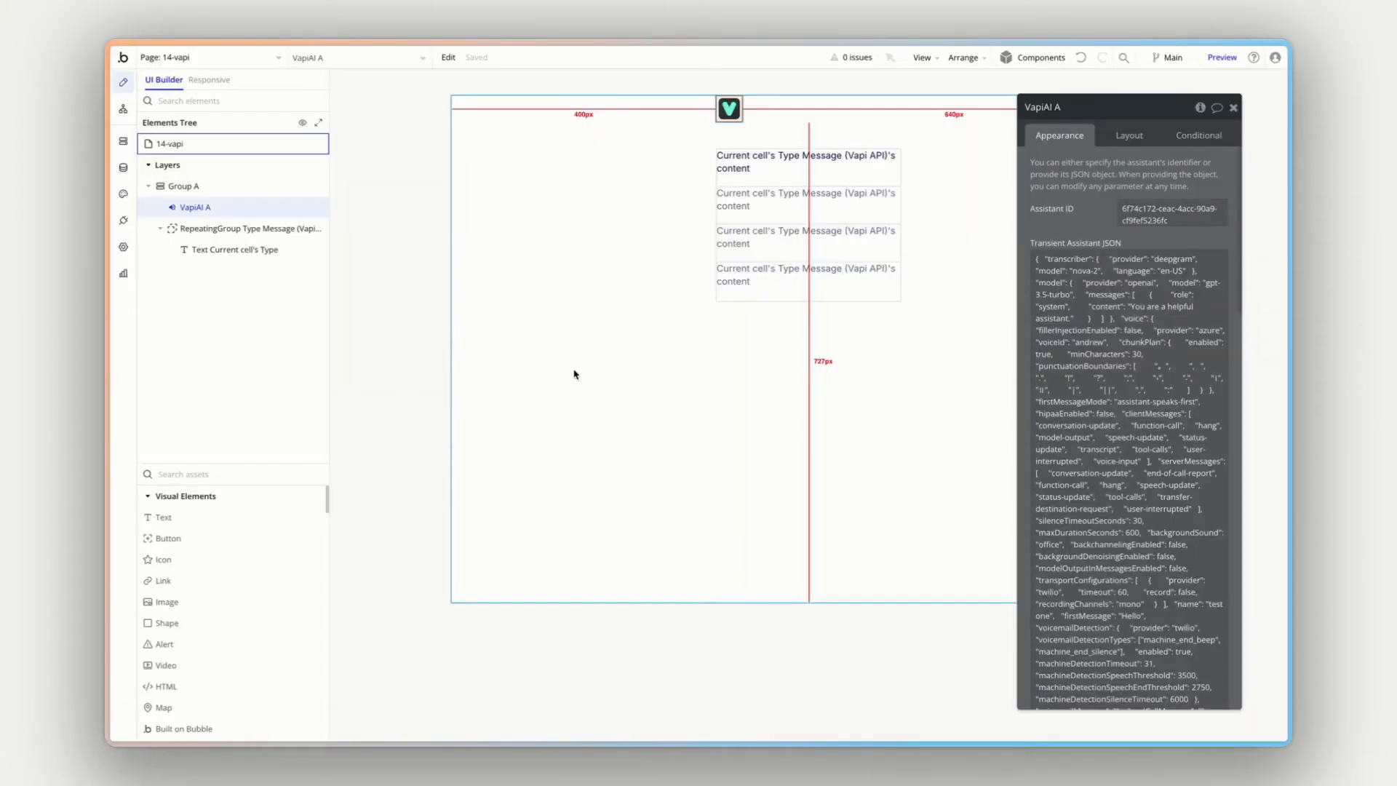
# - Switch to the Bubble editor, search the visual elements for "vapi" and place a new Vapi AI element on the 14-vapi page
pyautogui.click(413, 365)
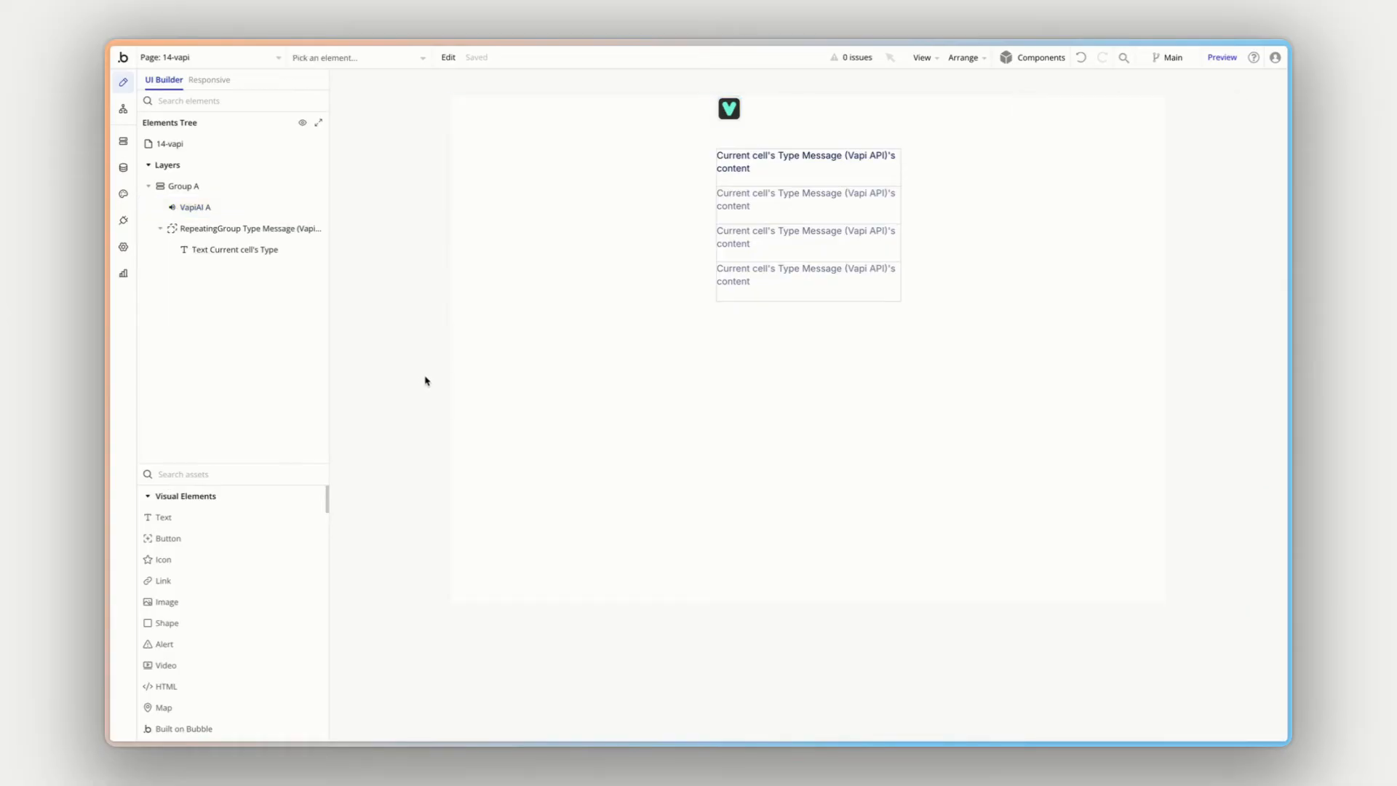
pyautogui.click(299, 207)
pyautogui.click(337, 300)
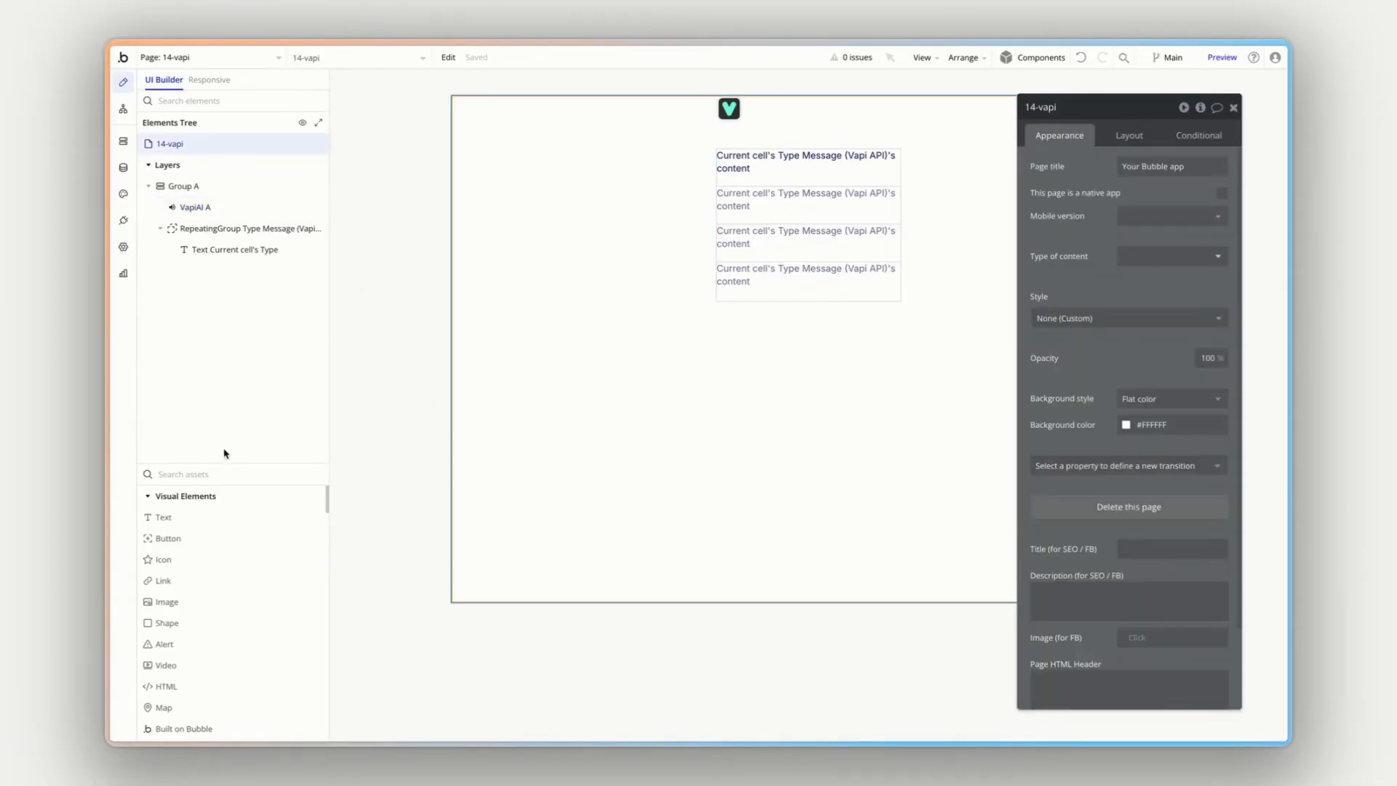
pyautogui.write('vapi')
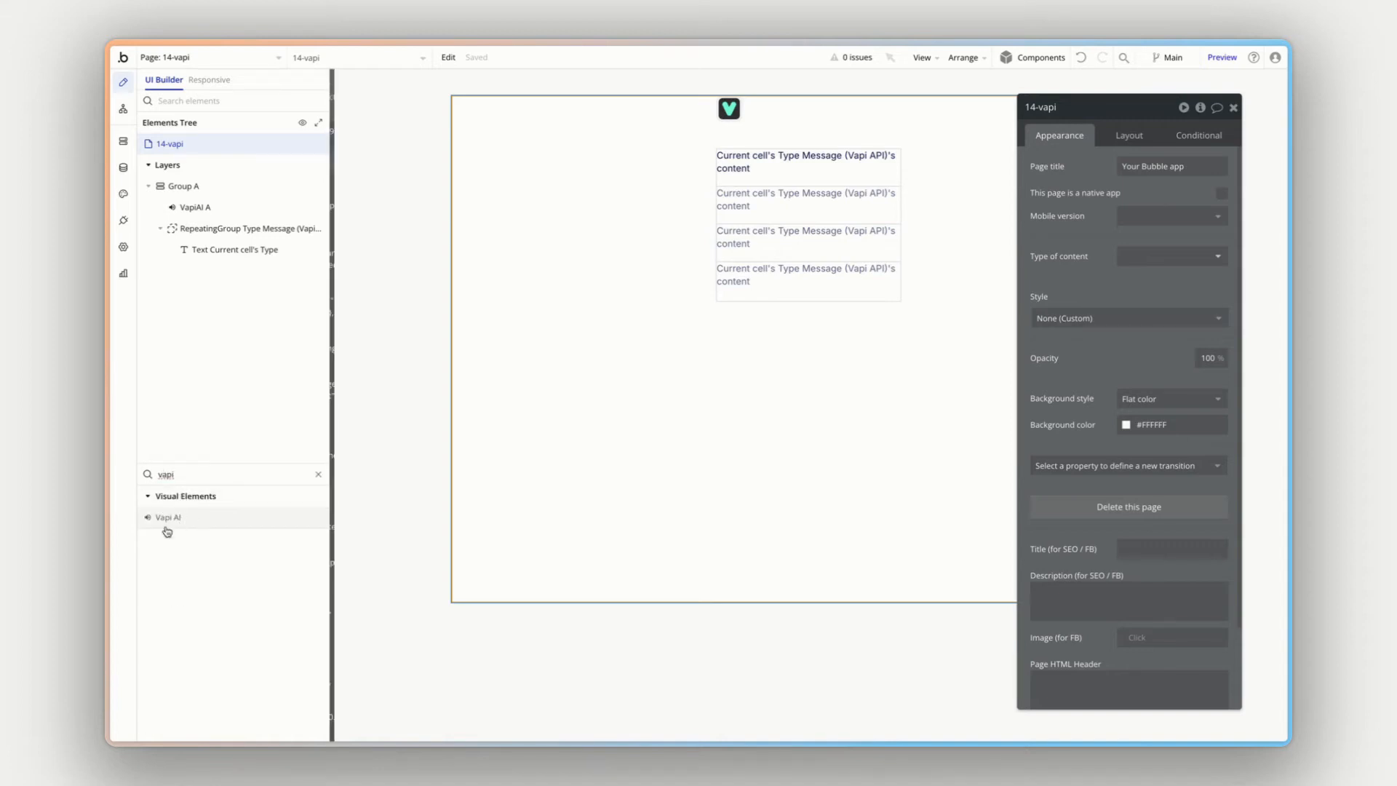
pyautogui.moveTo(172, 525); pyautogui.dragTo(652, 412)
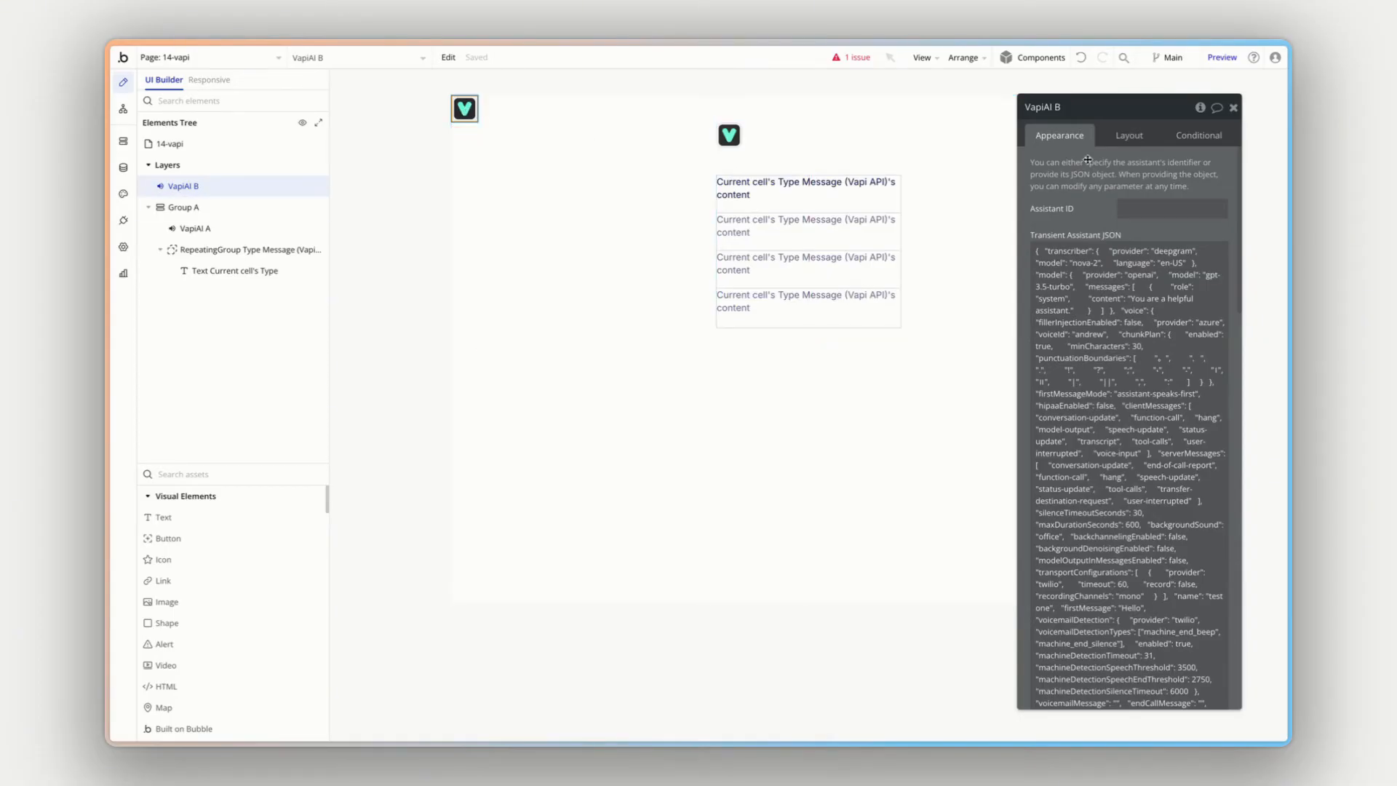
# - Set the new Vapi AI element's Type Message to Type Message (Vapi API)
pyautogui.moveTo(1086, 216); pyautogui.dragTo(1030, 209)
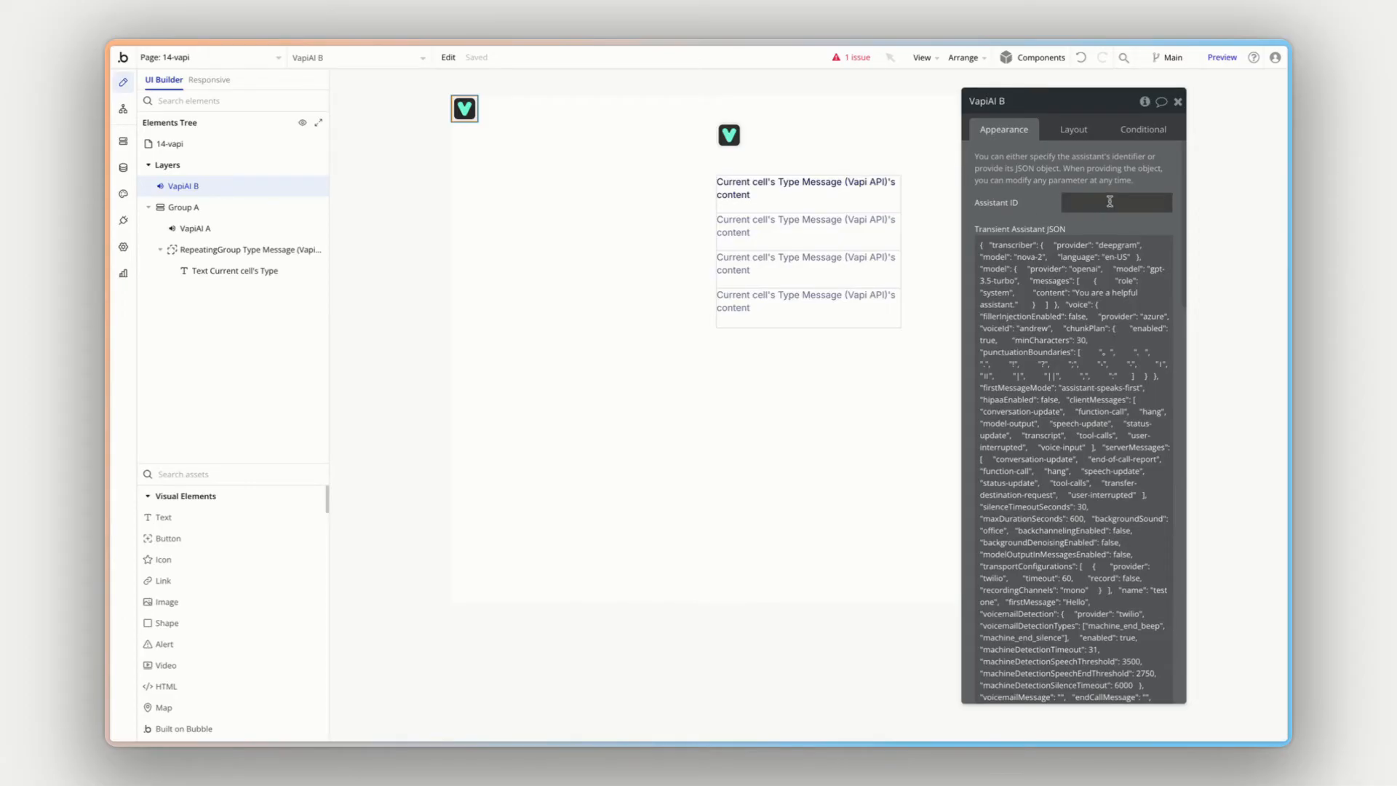
pyautogui.scroll(-10, 1046, 196)
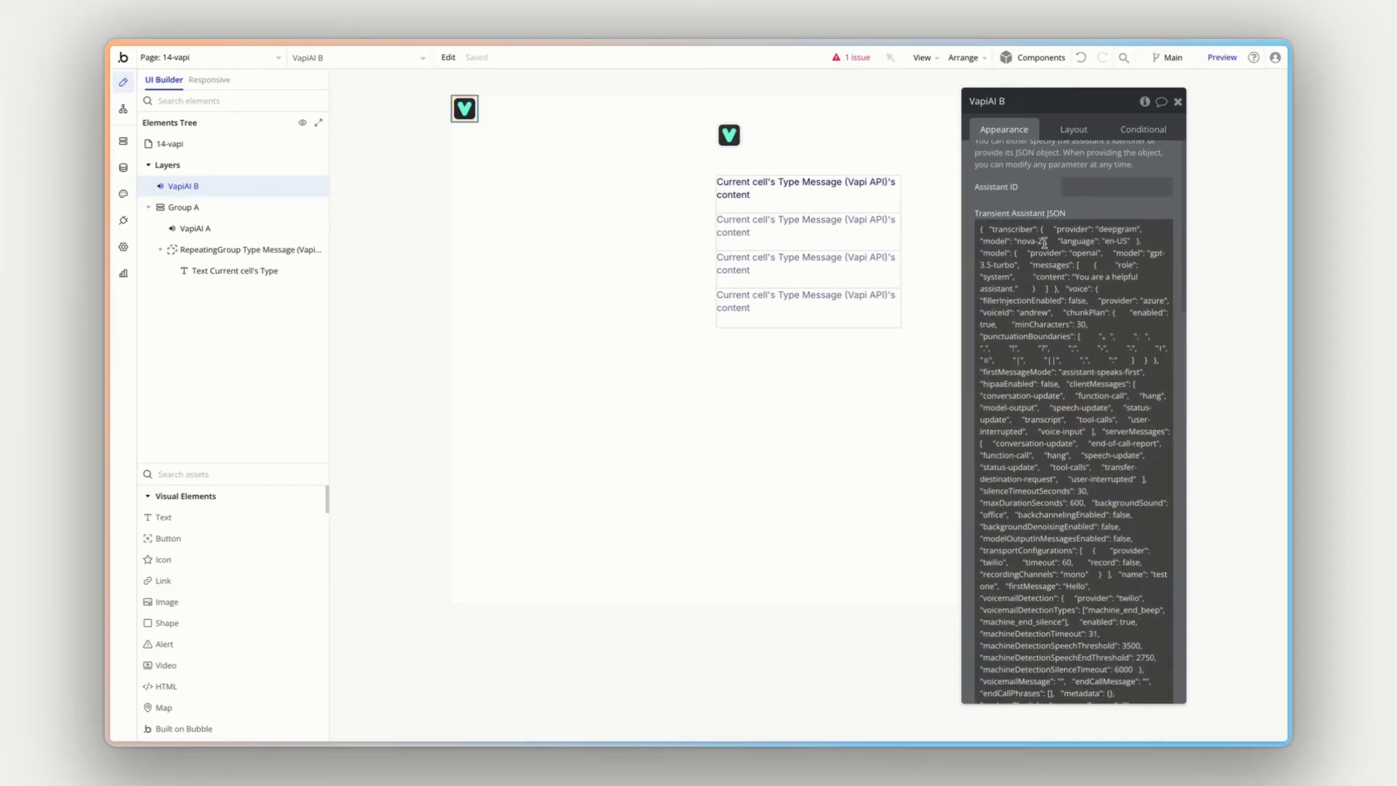
pyautogui.scroll(-4, 1041, 243)
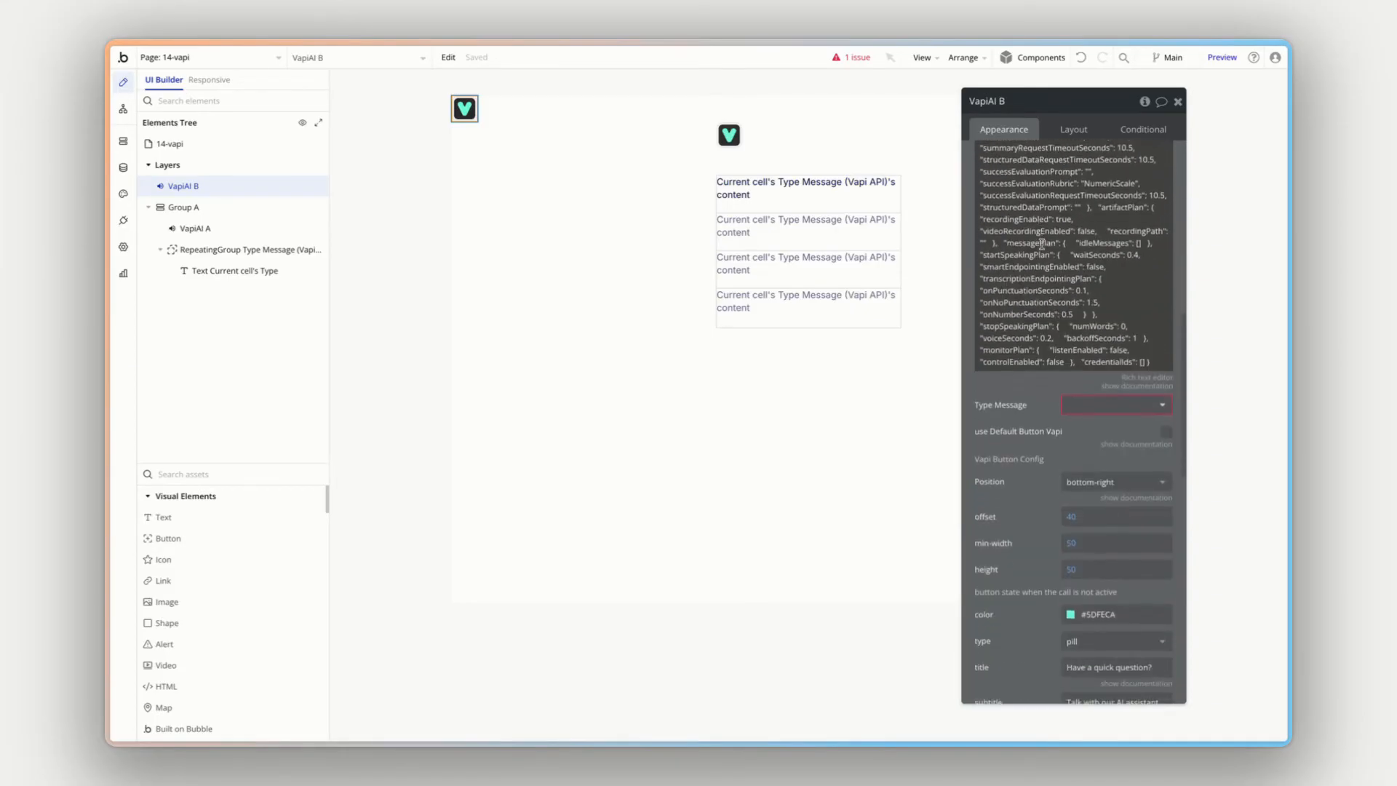
pyautogui.click(1106, 304)
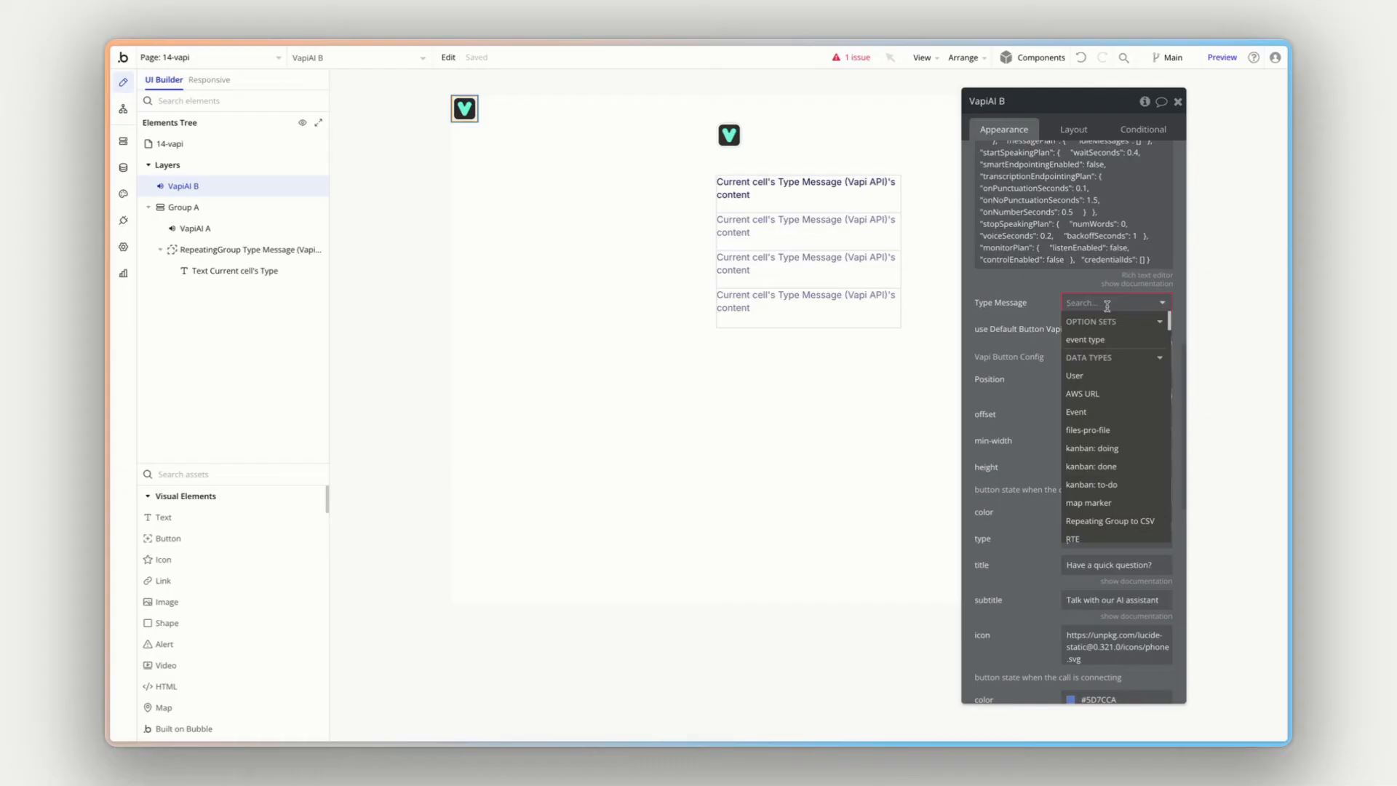
pyautogui.write('vapi')
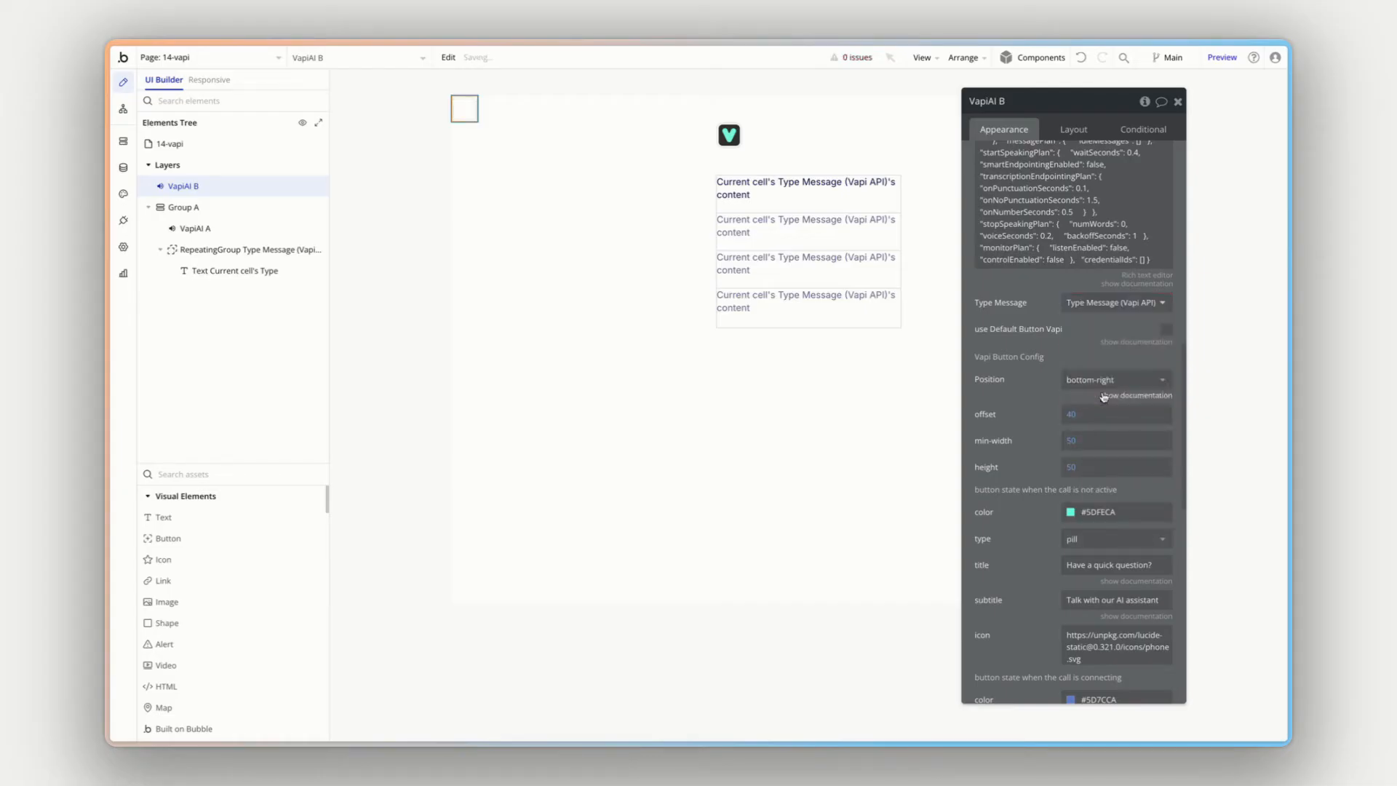
pyautogui.click(1110, 394)
# - Read the documentation for the default Vapi button and enable that button on the new Vapi AI element
pyautogui.scroll(-1, 1043, 329)
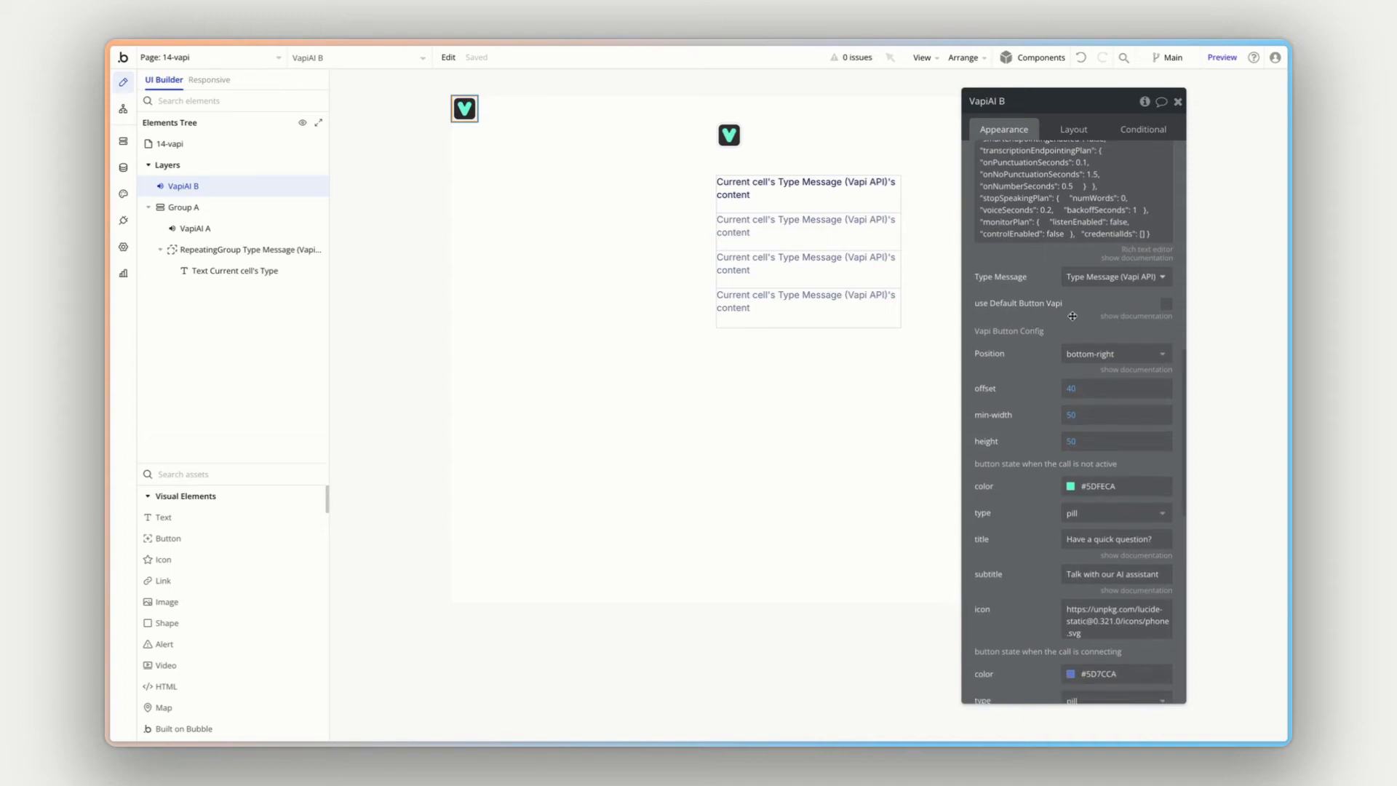
pyautogui.click(1124, 315)
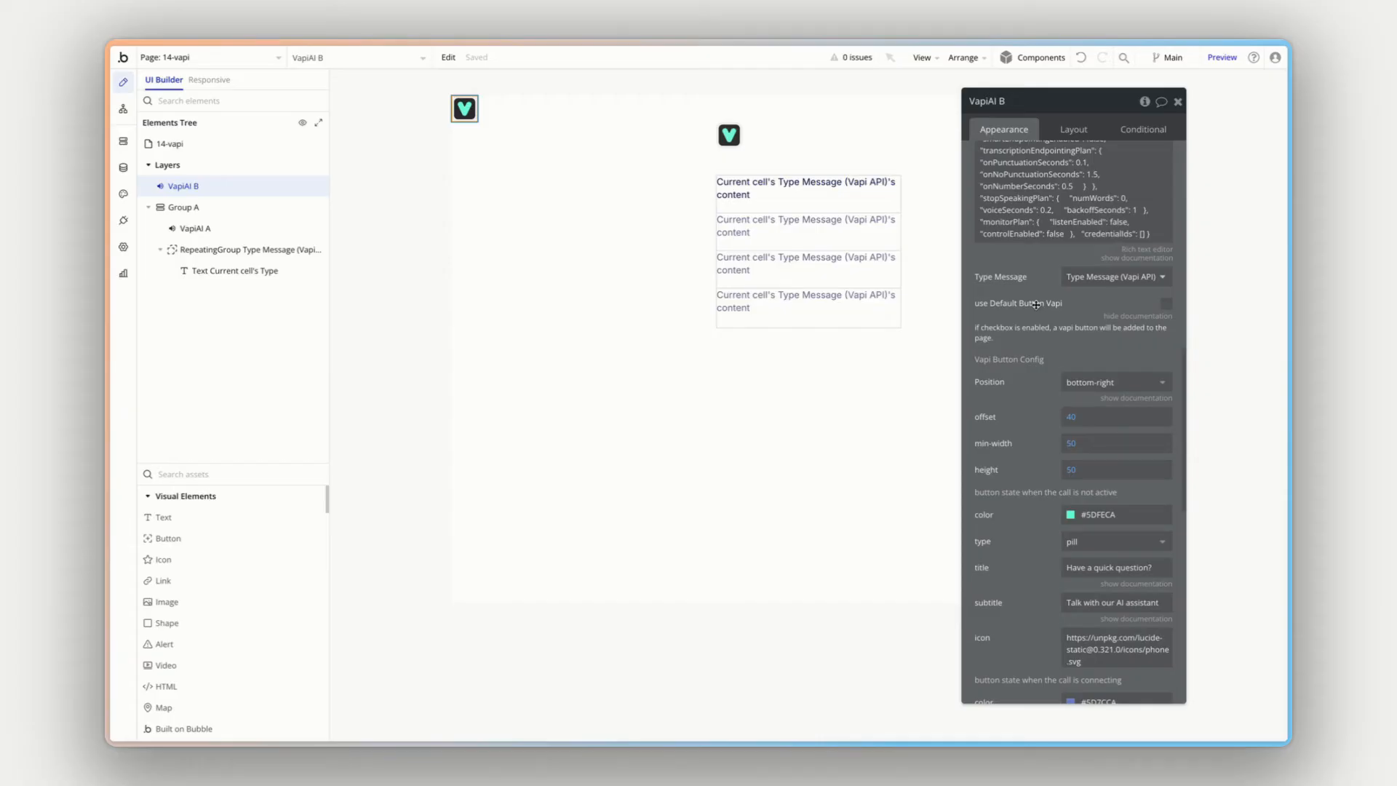
pyautogui.click(1166, 303)
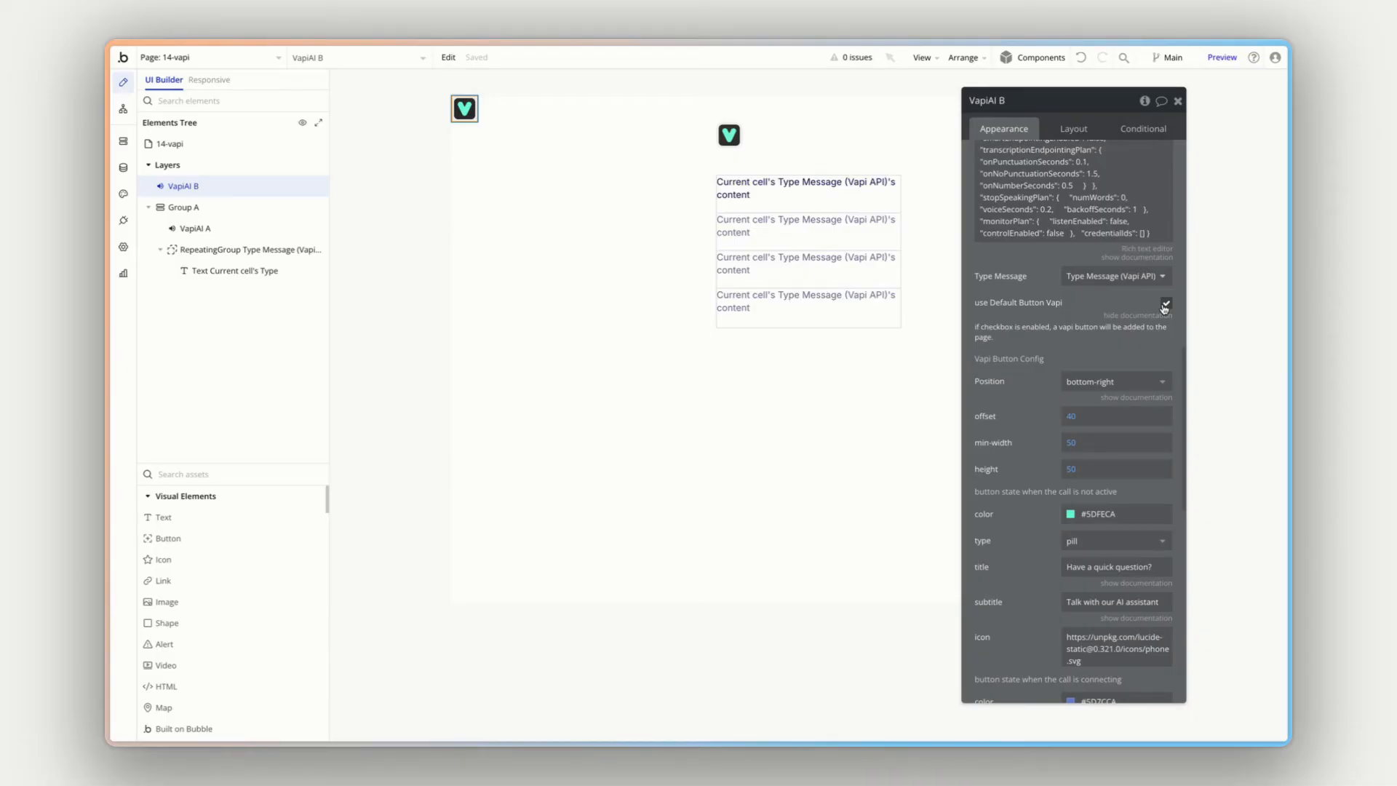
pyautogui.click(1163, 312)
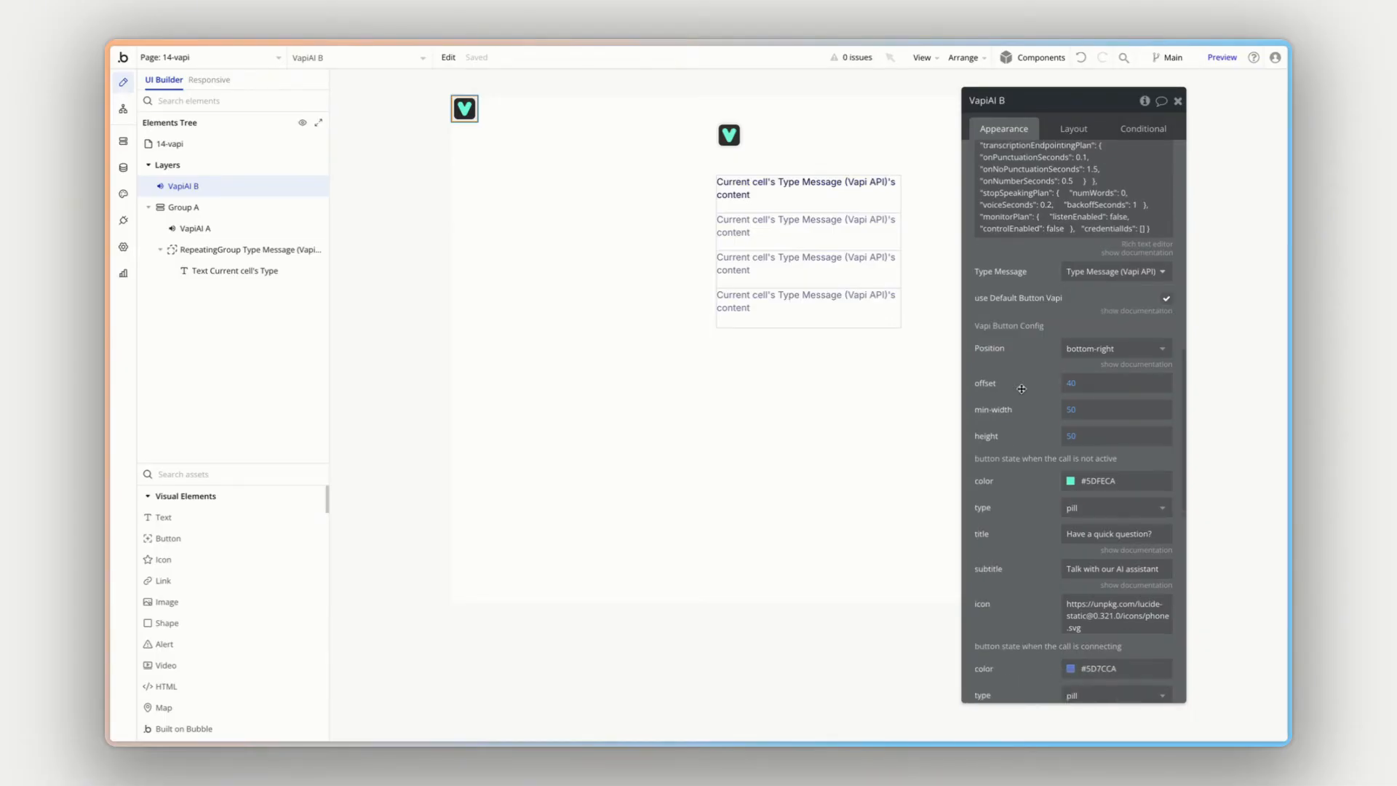
# - Review the new Vapi AI element's button position, sizing and appearance settings for the inactive, connecting and active call states
pyautogui.scroll(-1, 1054, 331)
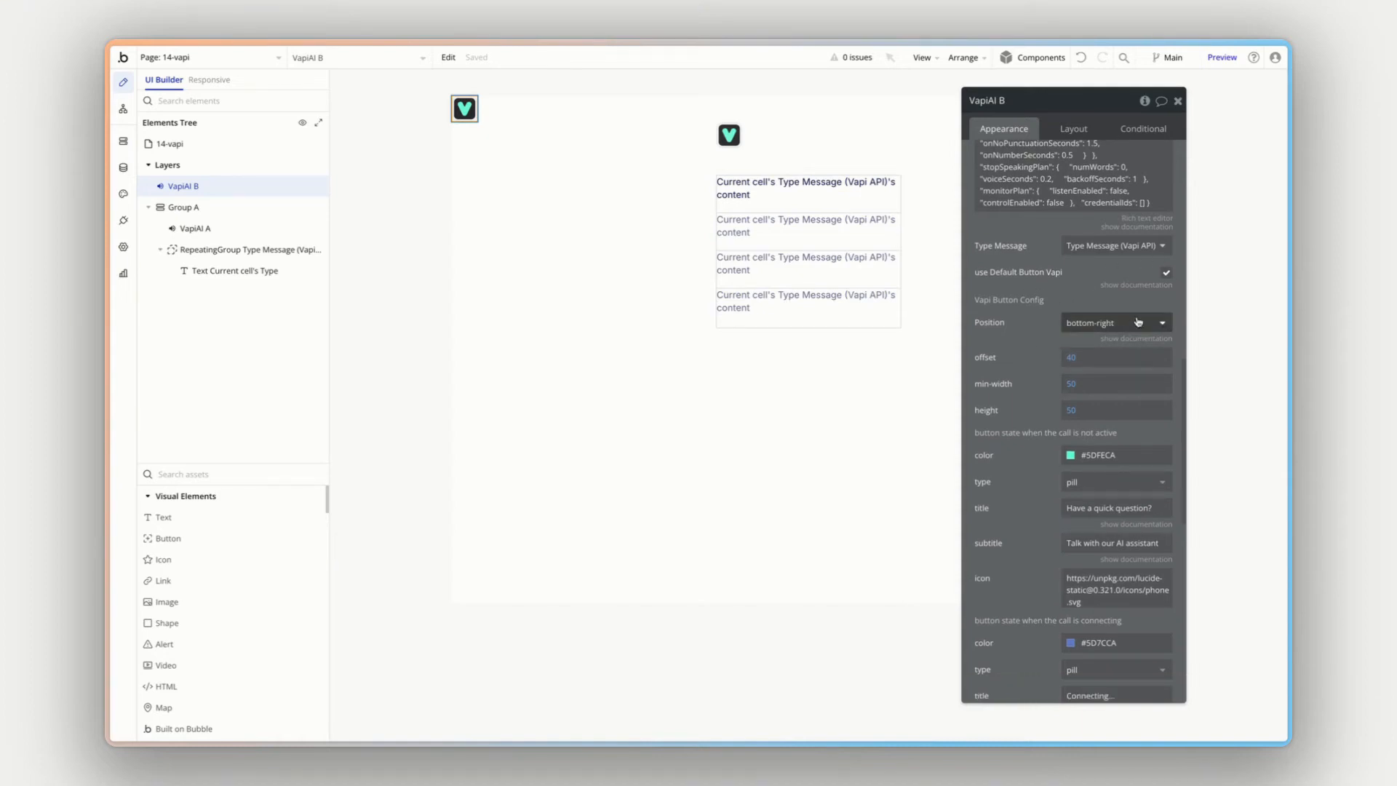
pyautogui.scroll(-2, 1041, 436)
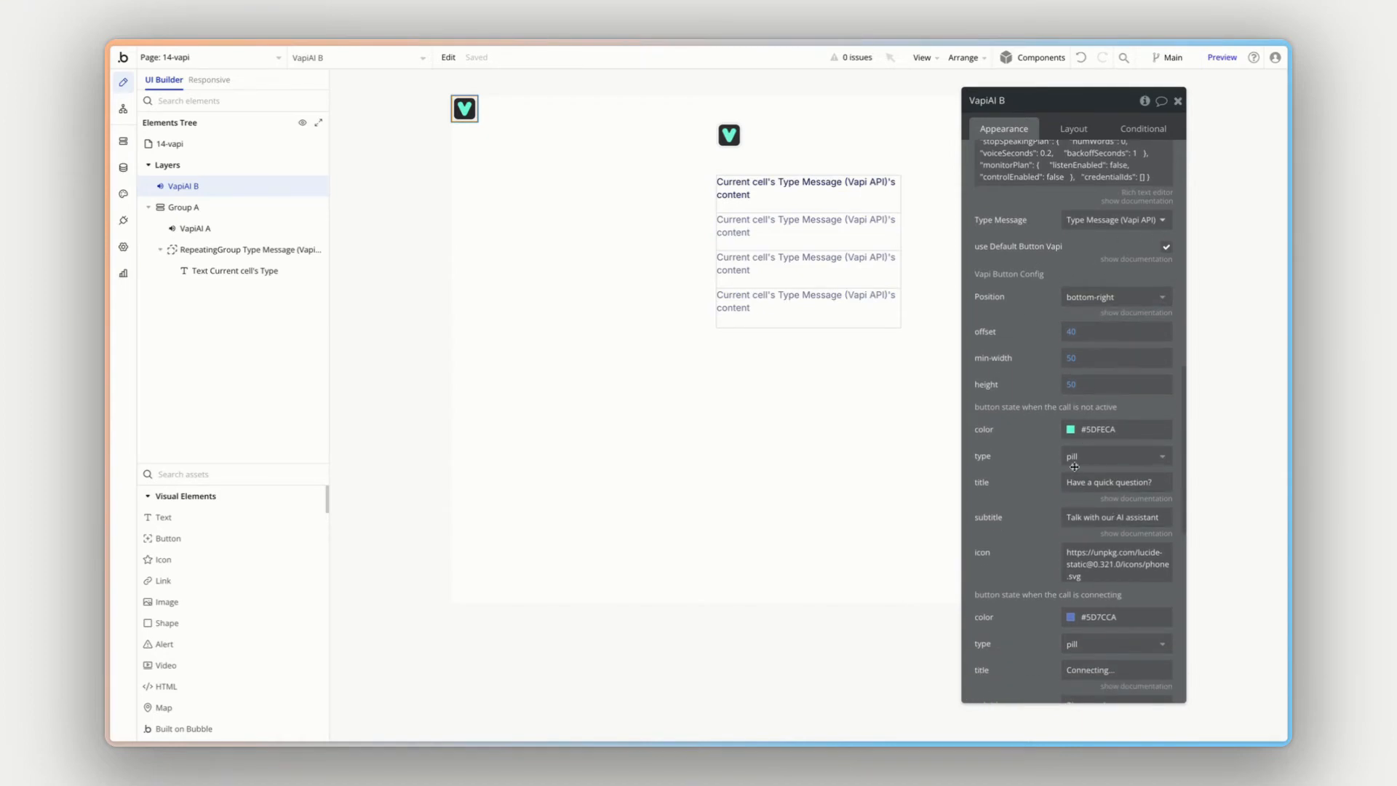
pyautogui.scroll(-2, 1029, 448)
pyautogui.scroll(-10, 1029, 449)
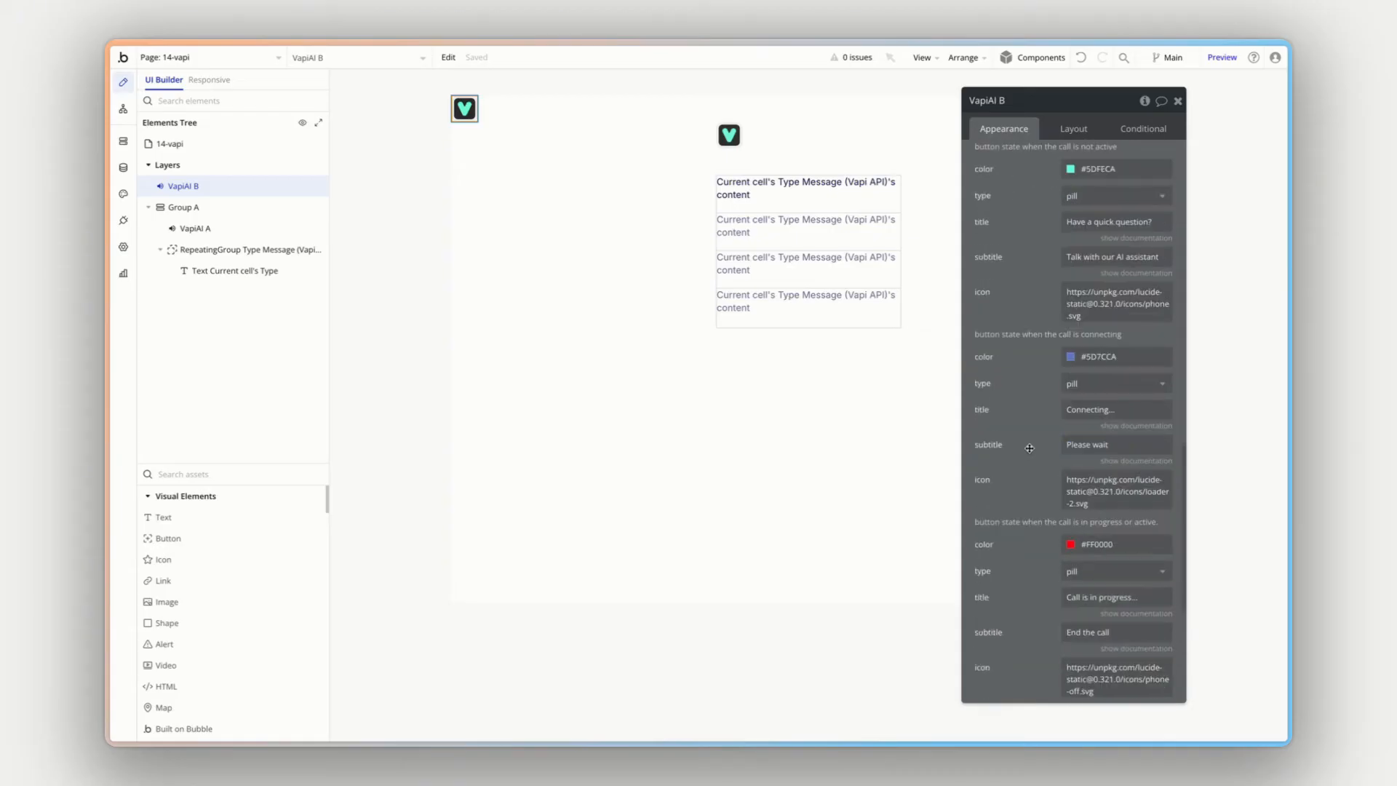
# - Delete the newly added Vapi AI element and open the properties of the original VapiAI A element
pyautogui.rightClick(480, 114)
pyautogui.click(500, 138)
pyautogui.click(729, 108)
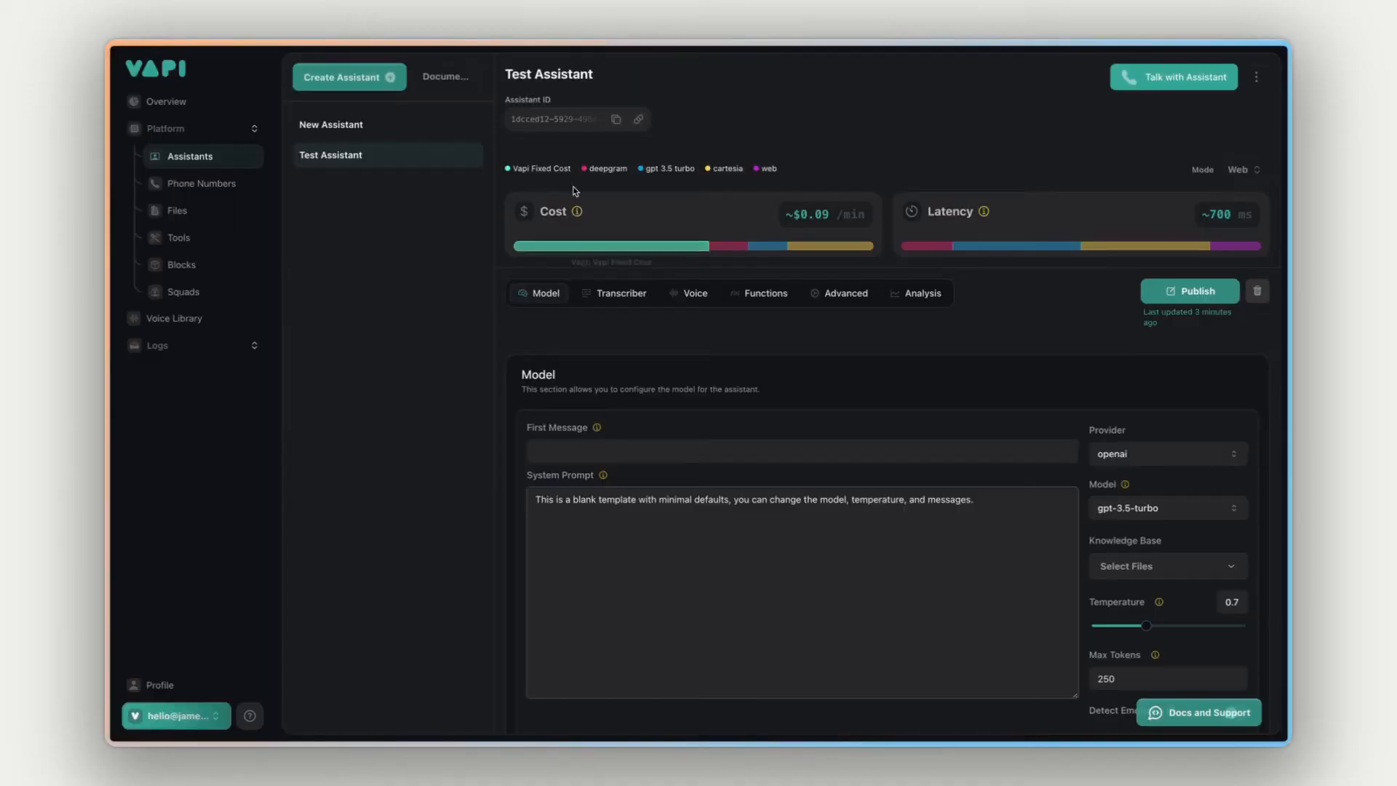
# - Switch to the Vapi dashboard and copy the assistant ID of New Assistant
pyautogui.click(400, 126)
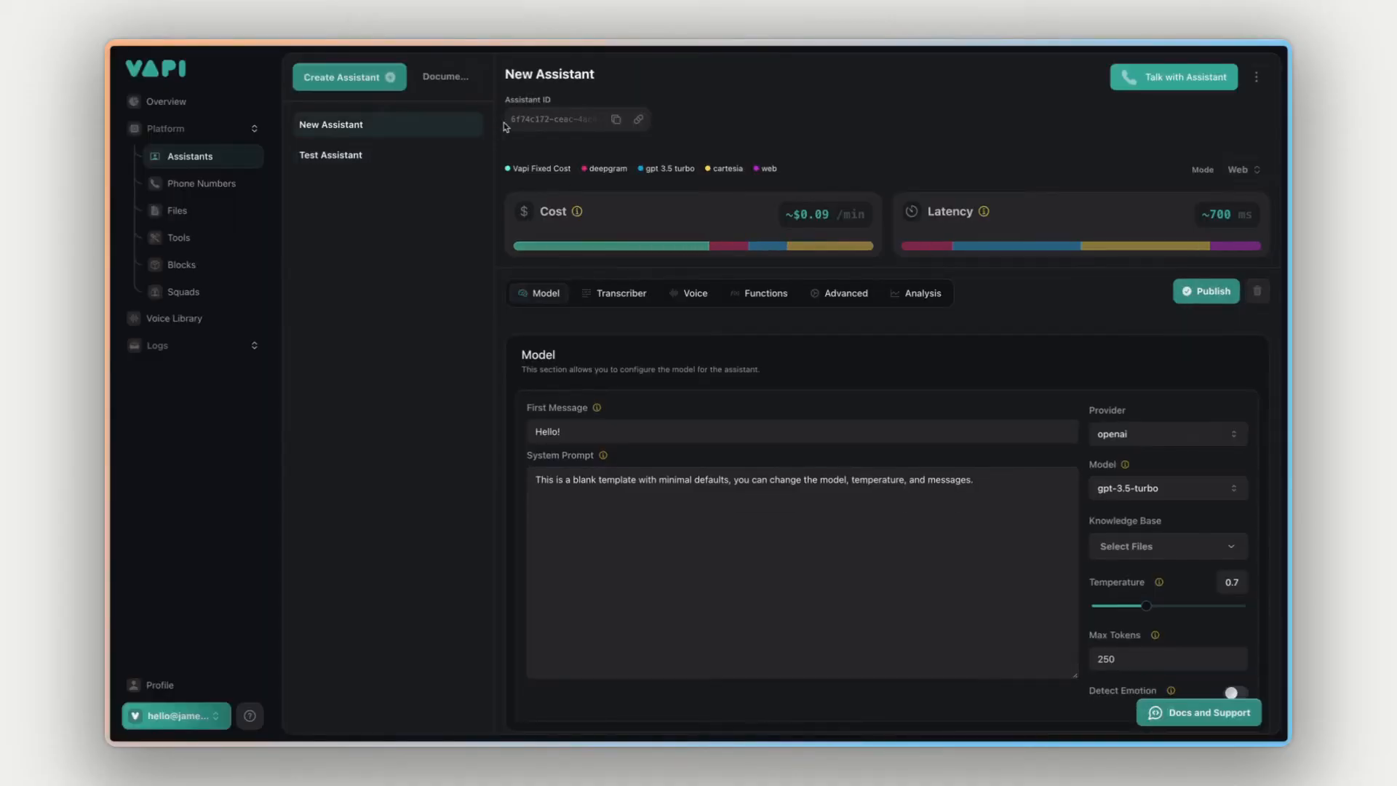
pyautogui.click(614, 121)
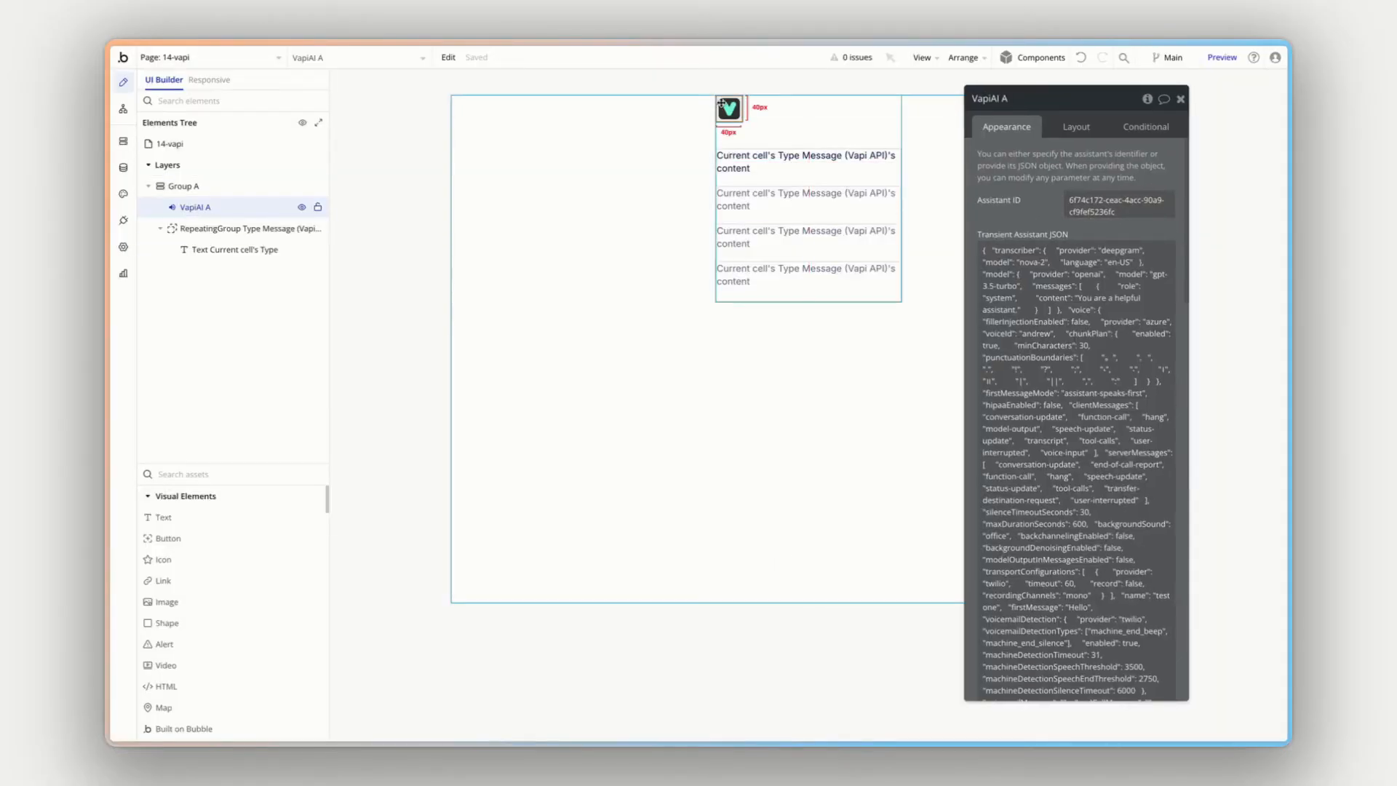
# - Back in Bubble, check the message repeating group's data source and layout, and hide the group in the editor
pyautogui.click(835, 177)
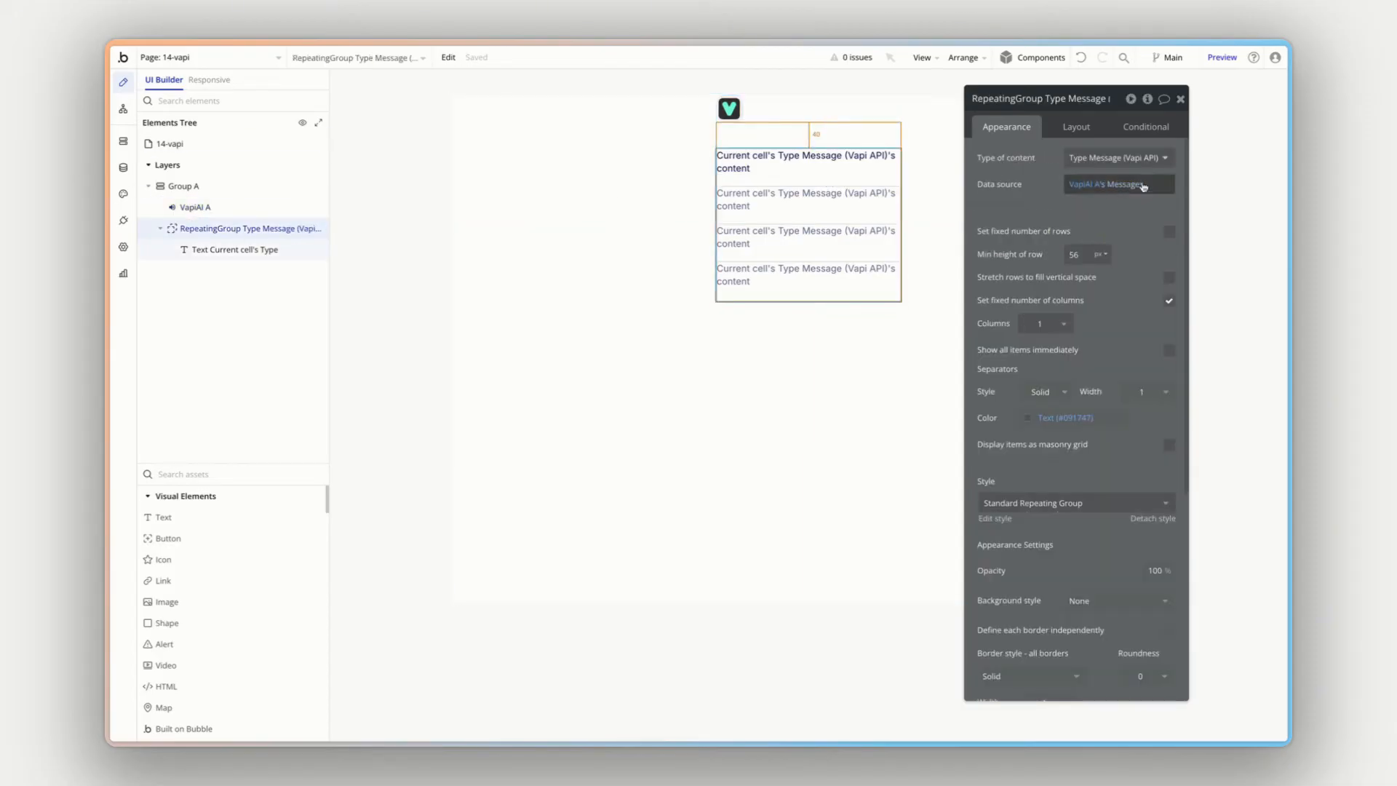
pyautogui.click(1076, 127)
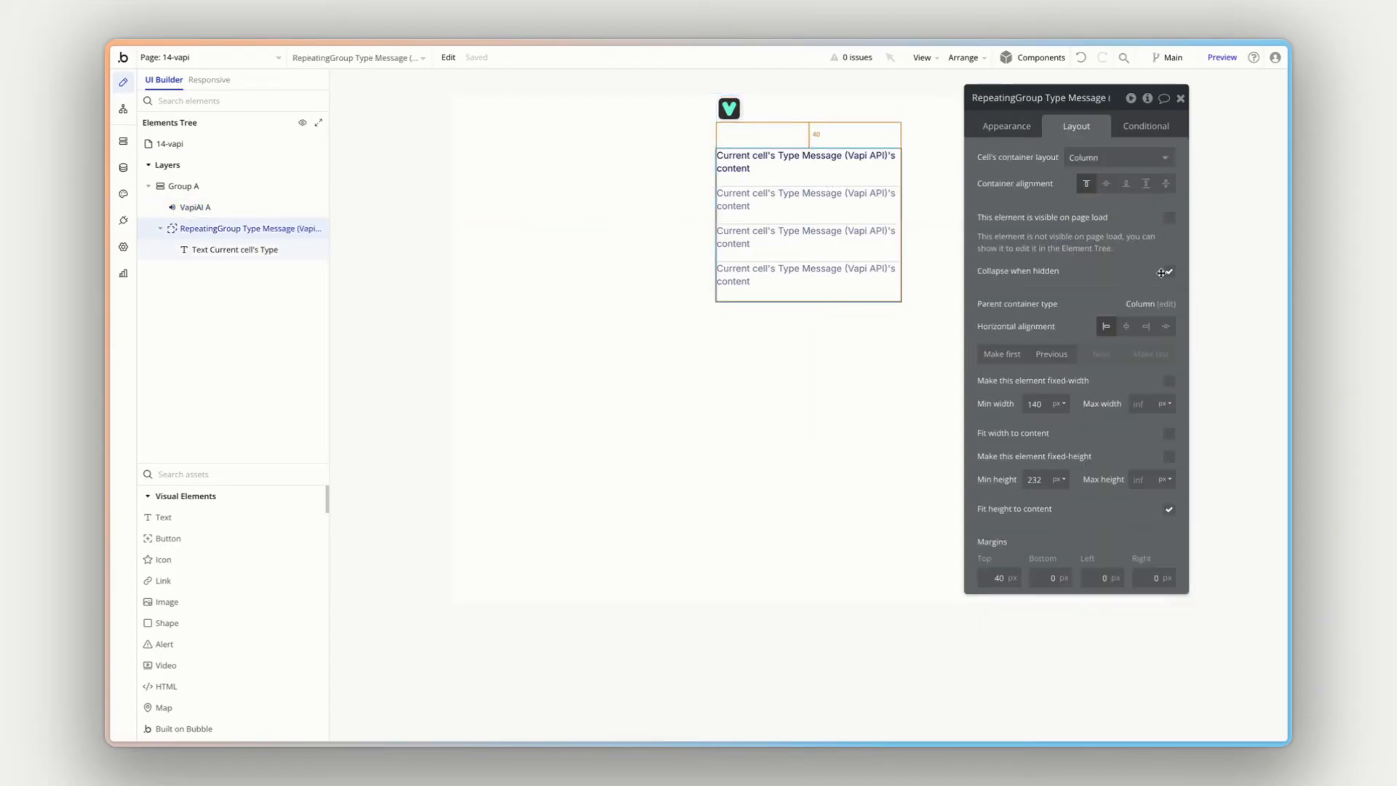
pyautogui.click(302, 228)
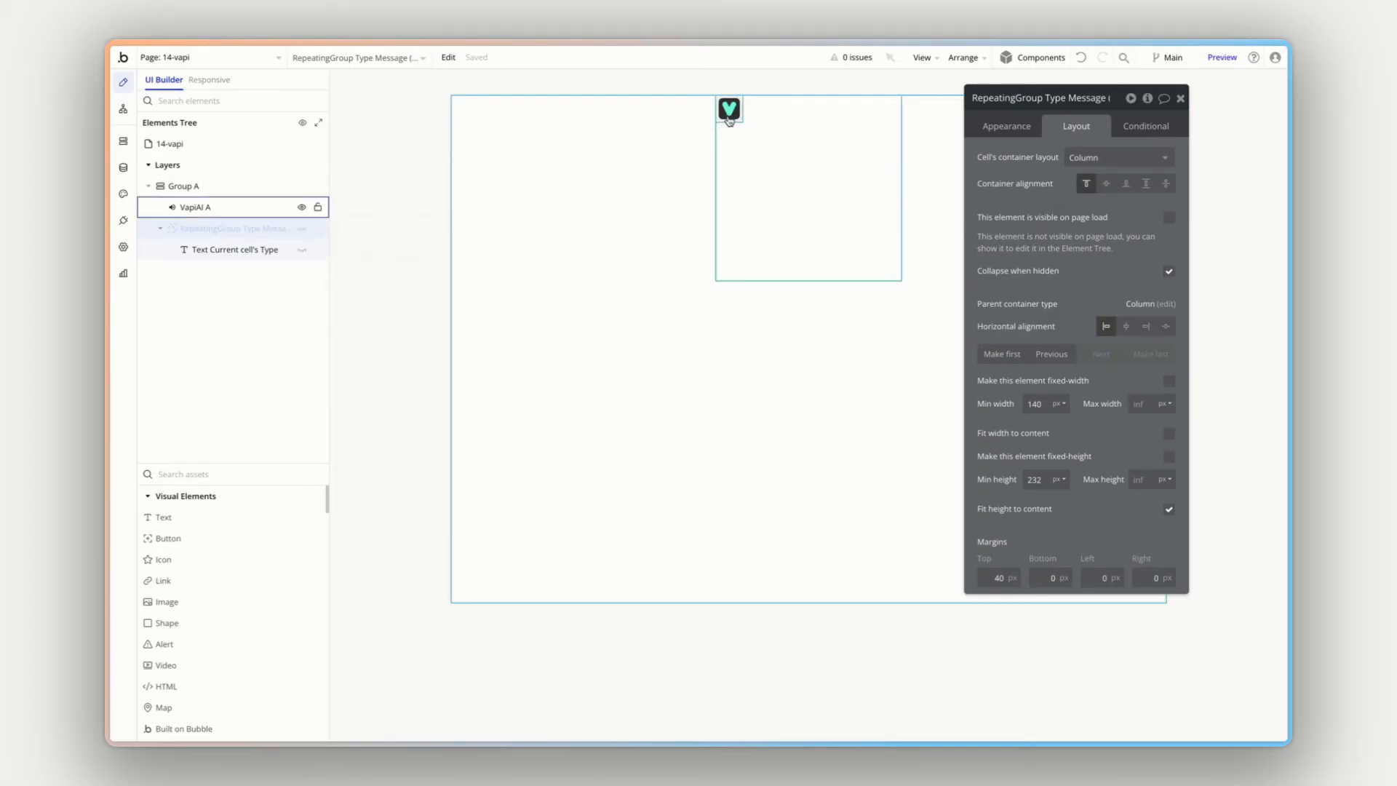
pyautogui.click(657, 132)
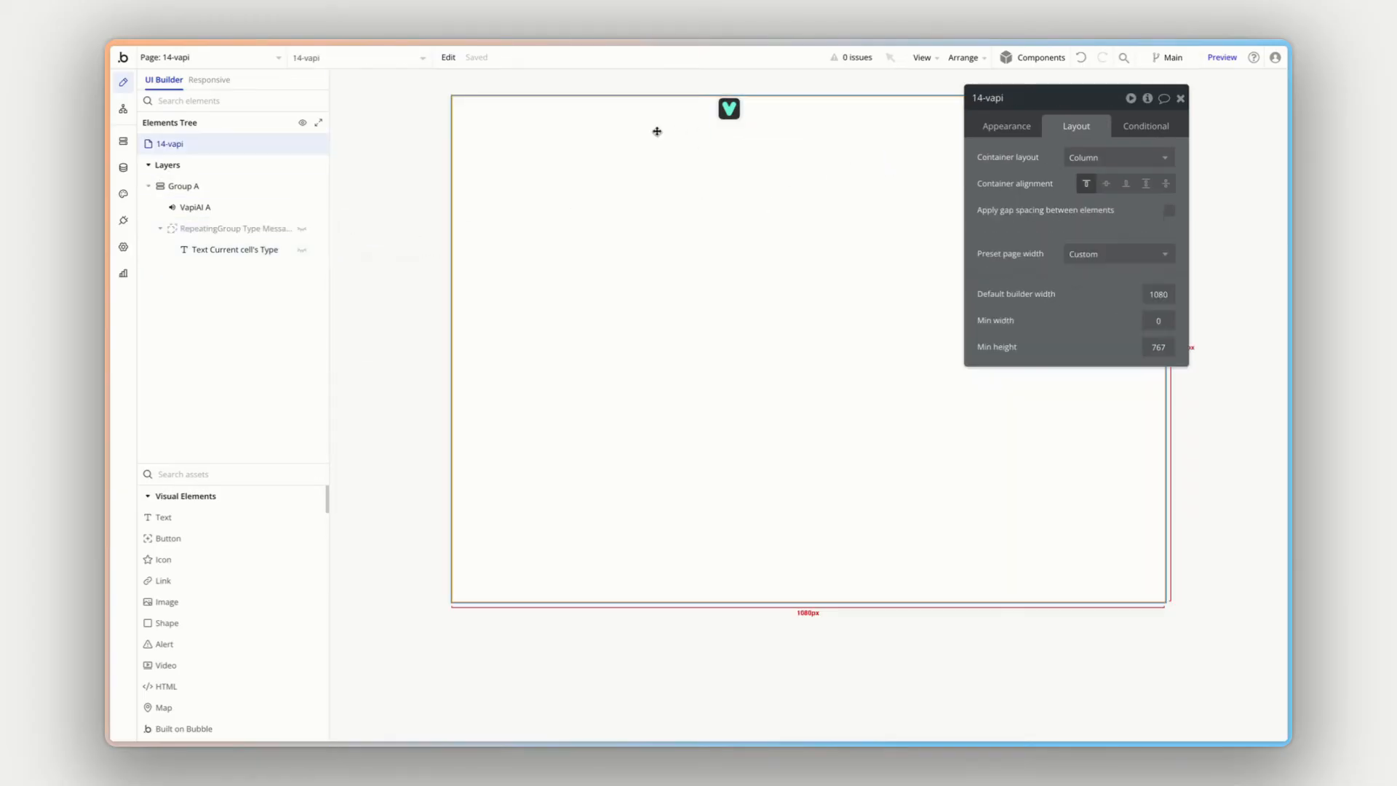
# - Review VapiAI A's assistant ID, message type and default button configuration
pyautogui.click(190, 207)
pyautogui.click(1005, 128)
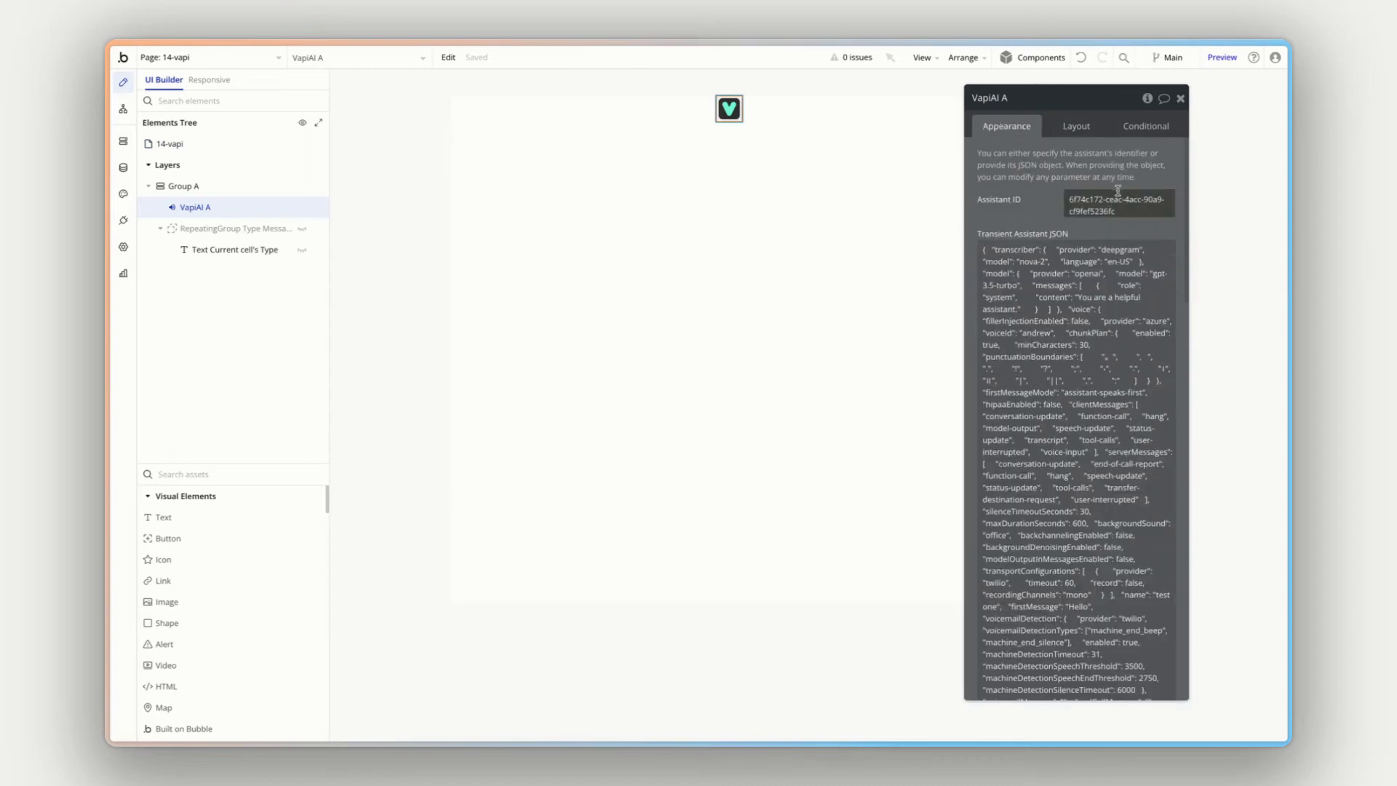
pyautogui.scroll(-10, 1029, 211)
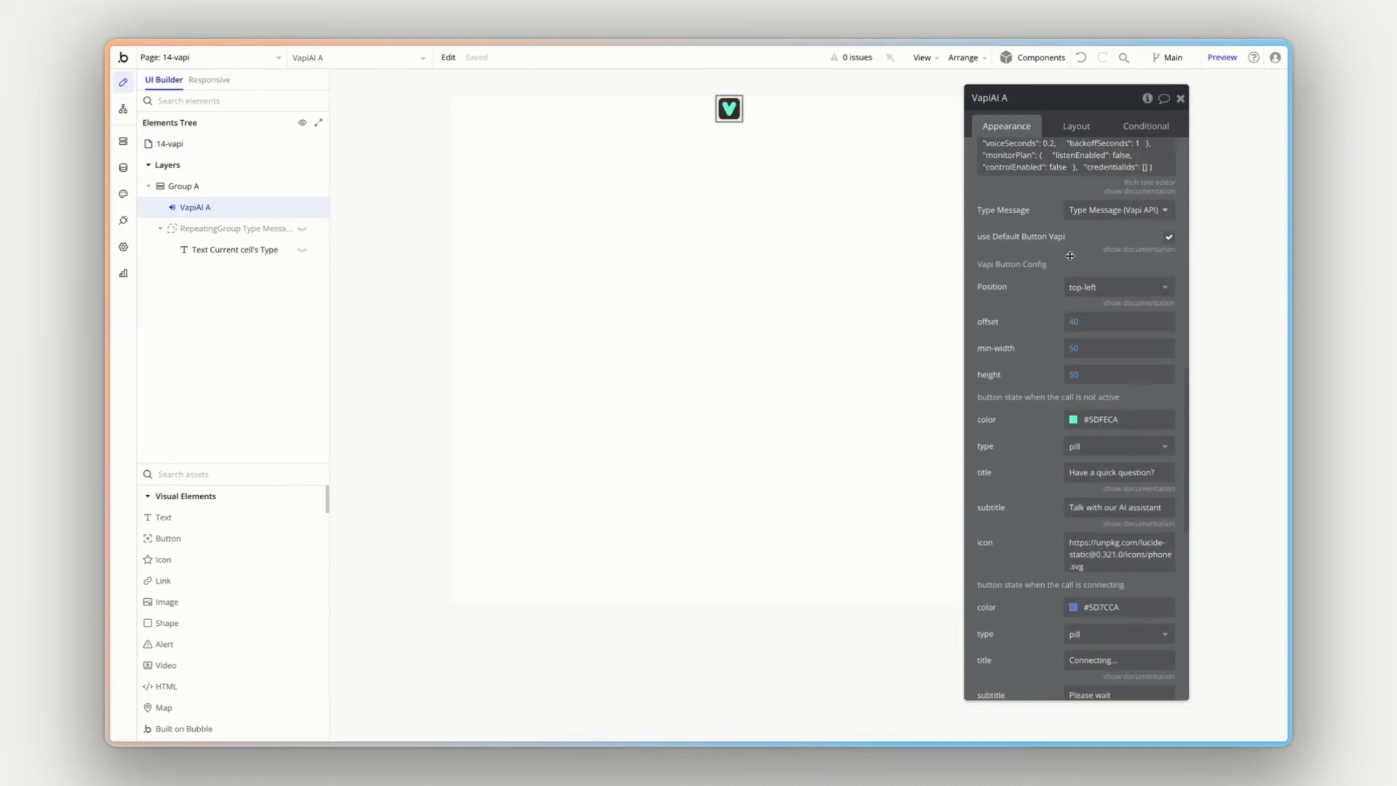
pyautogui.scroll(10, 1070, 255)
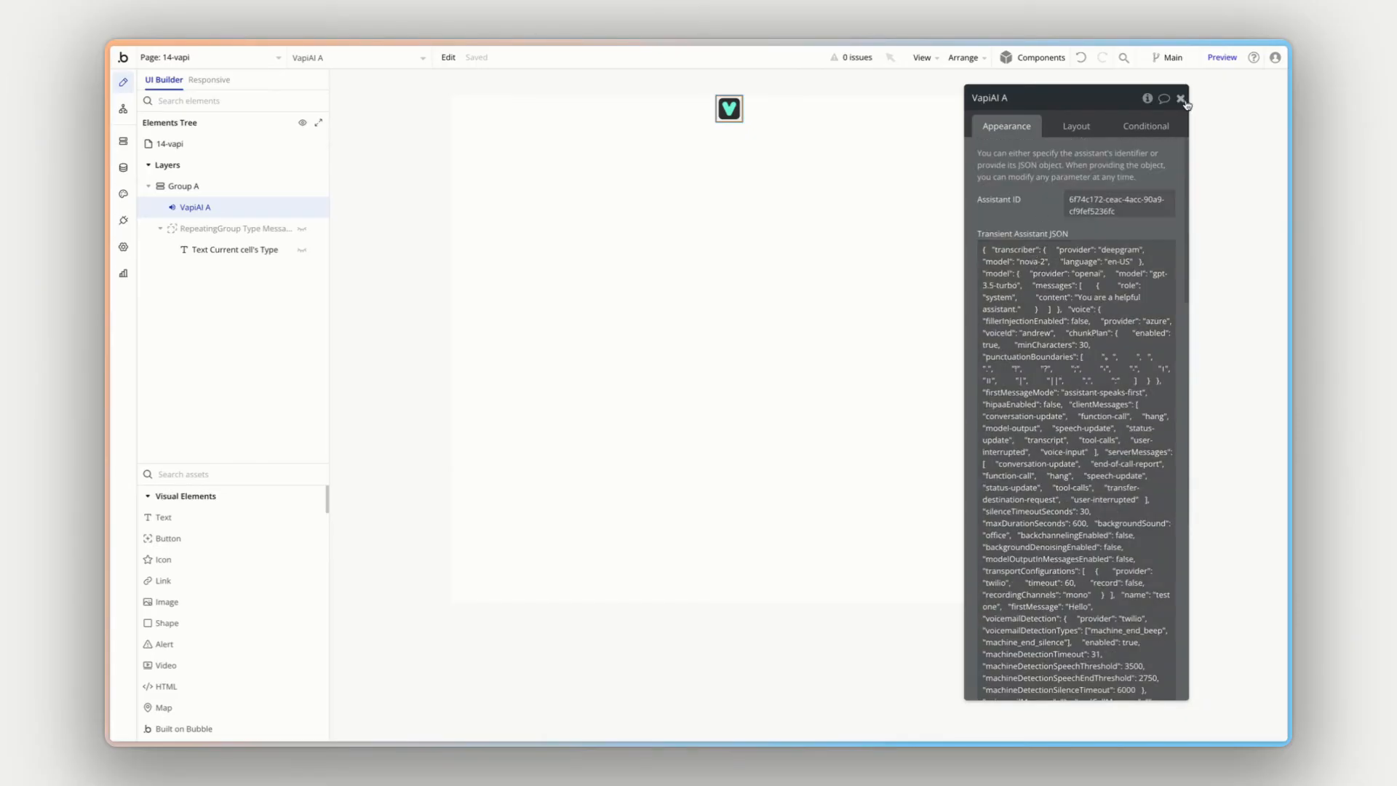
# - Preview the page, then start and end a test call with the default Vapi button
pyautogui.click(1222, 57)
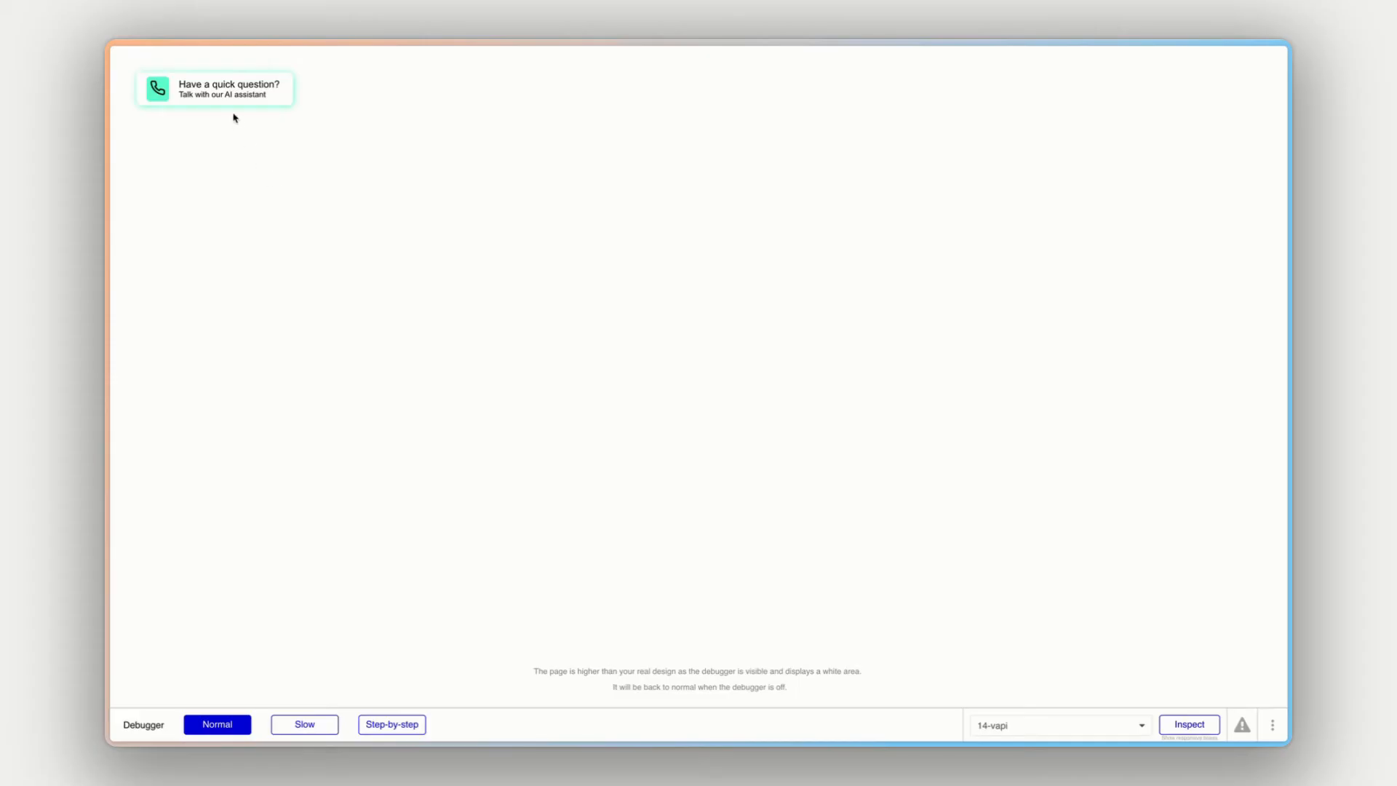
pyautogui.click(258, 87)
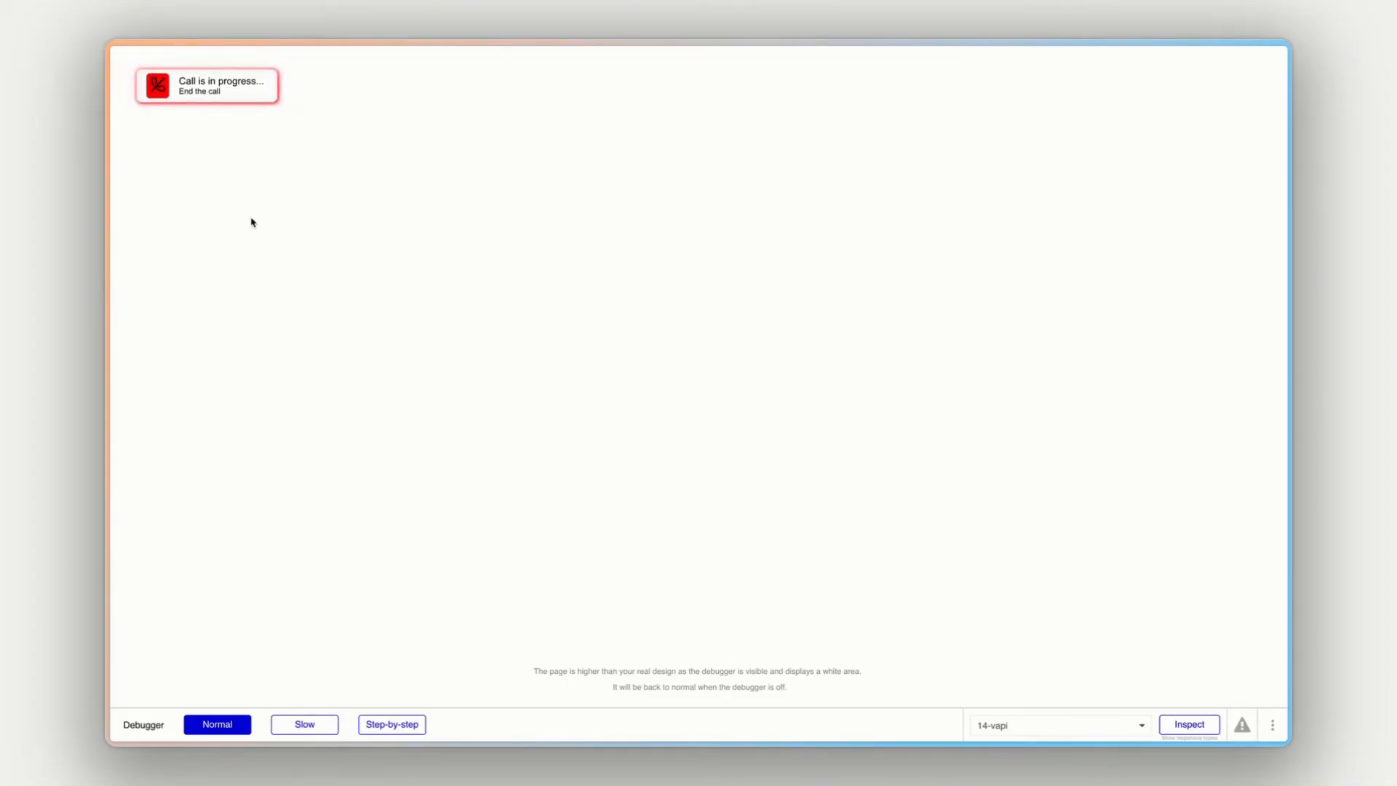
pyautogui.click(213, 94)
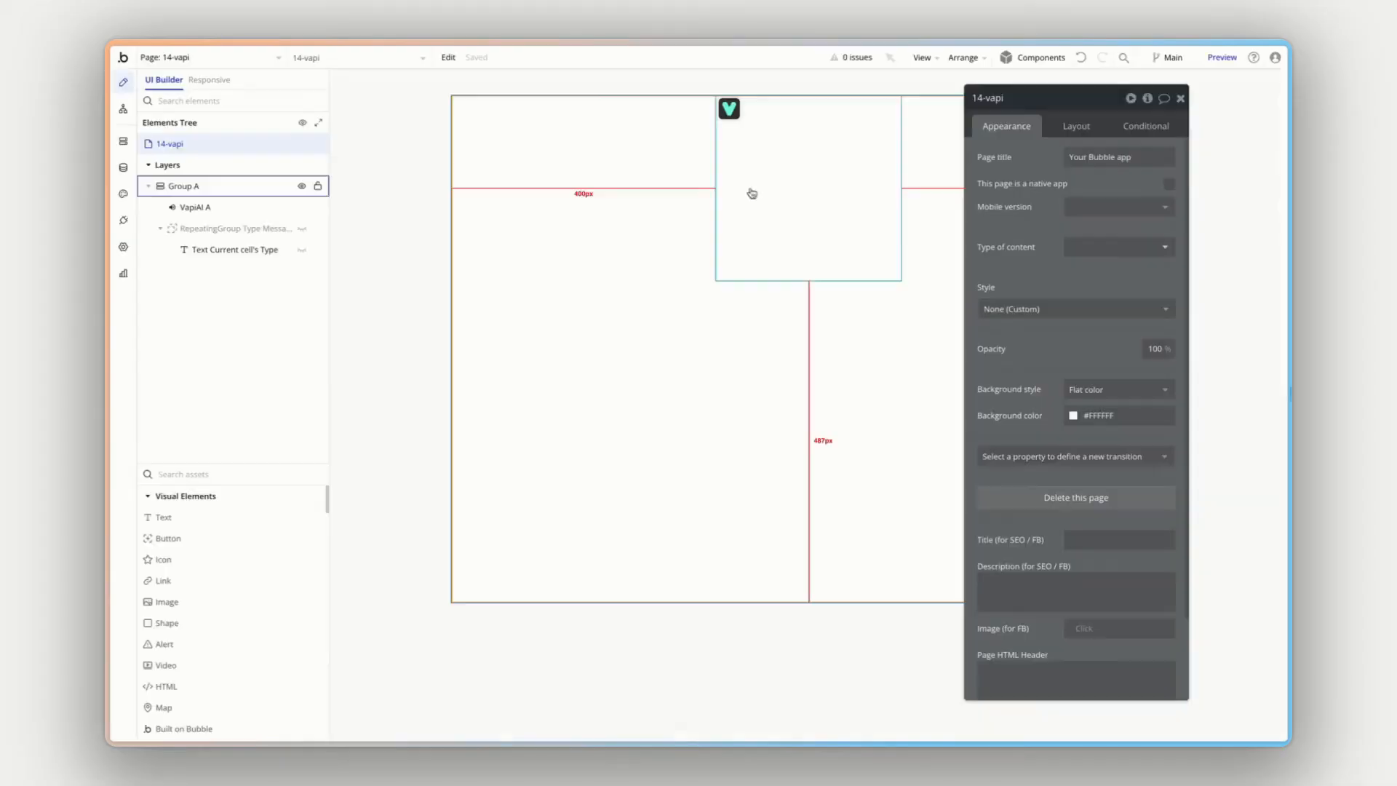
# - Add a button to the page and label it "Chat with our AI"
pyautogui.click(749, 188)
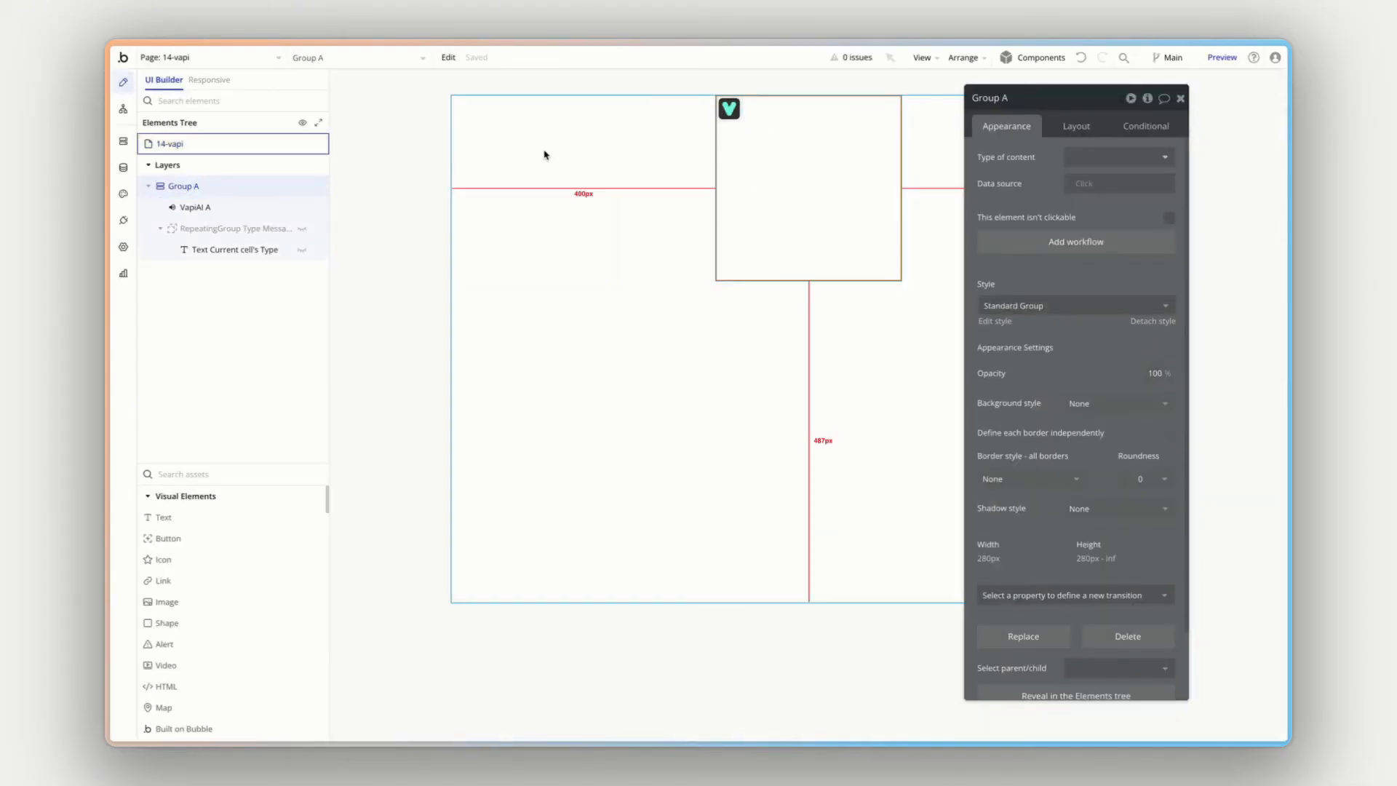
pyautogui.moveTo(171, 544); pyautogui.dragTo(787, 315)
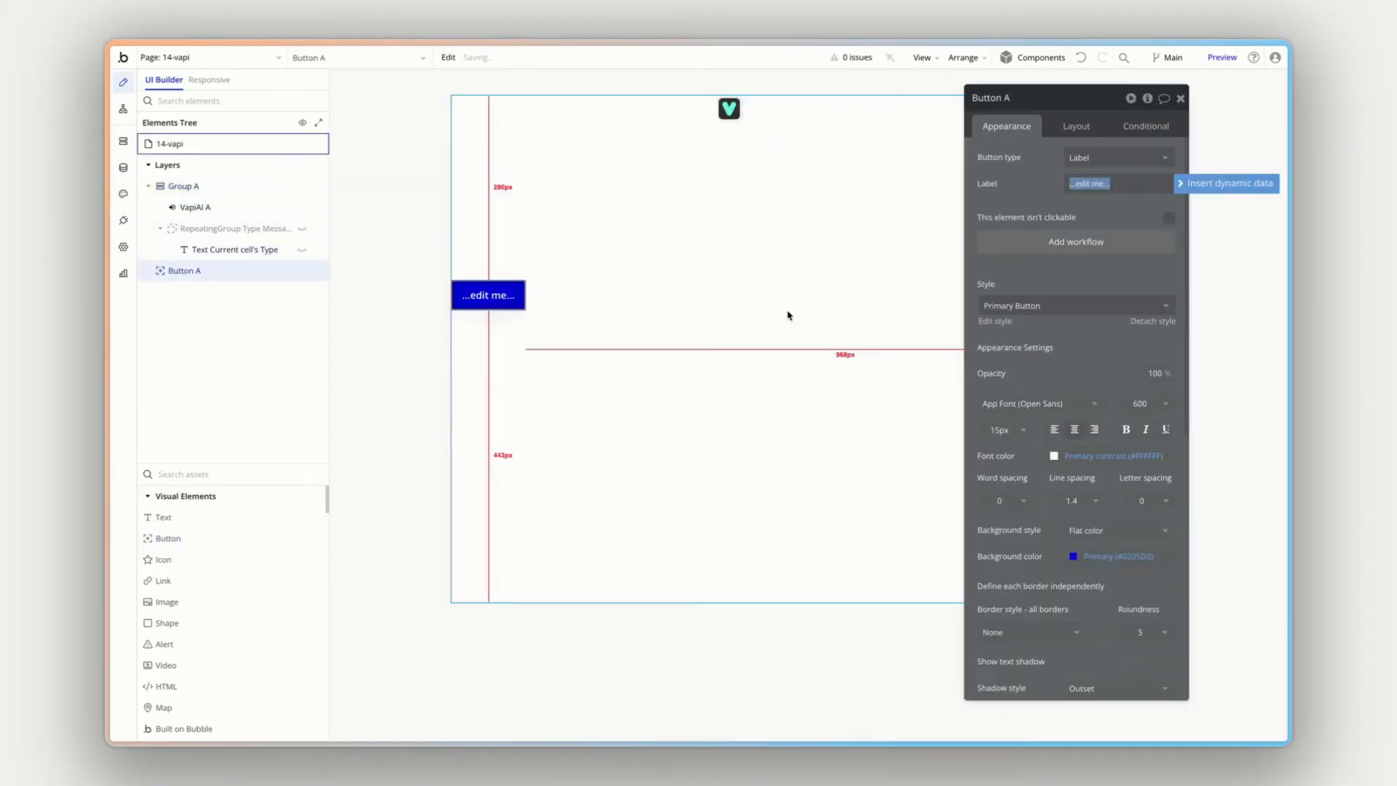
pyautogui.write('Chat with our AI')
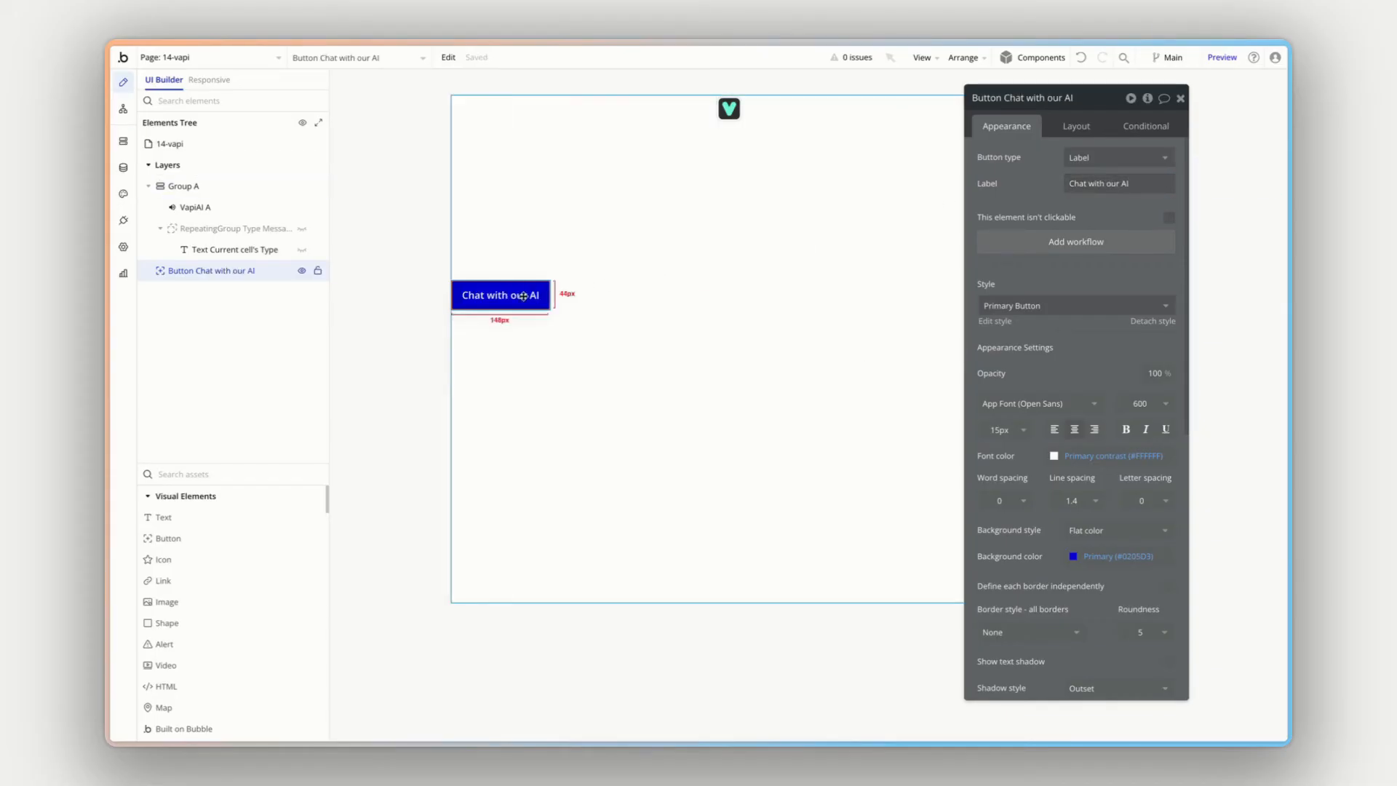
# - Create a workflow for the Chat with our AI button that runs the Start a Vapi AI action on VapiAI A
pyautogui.click(1082, 244)
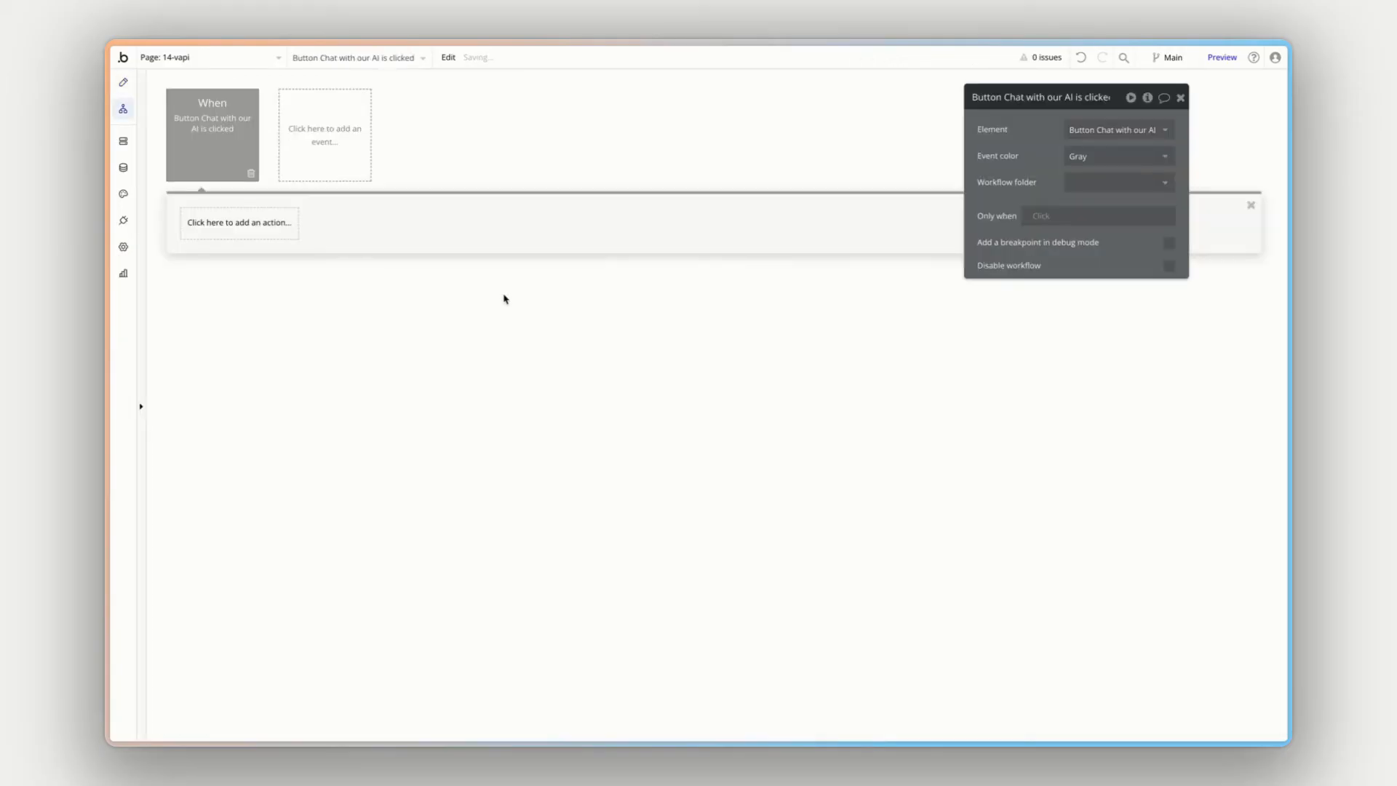
pyautogui.moveTo(197, 128)
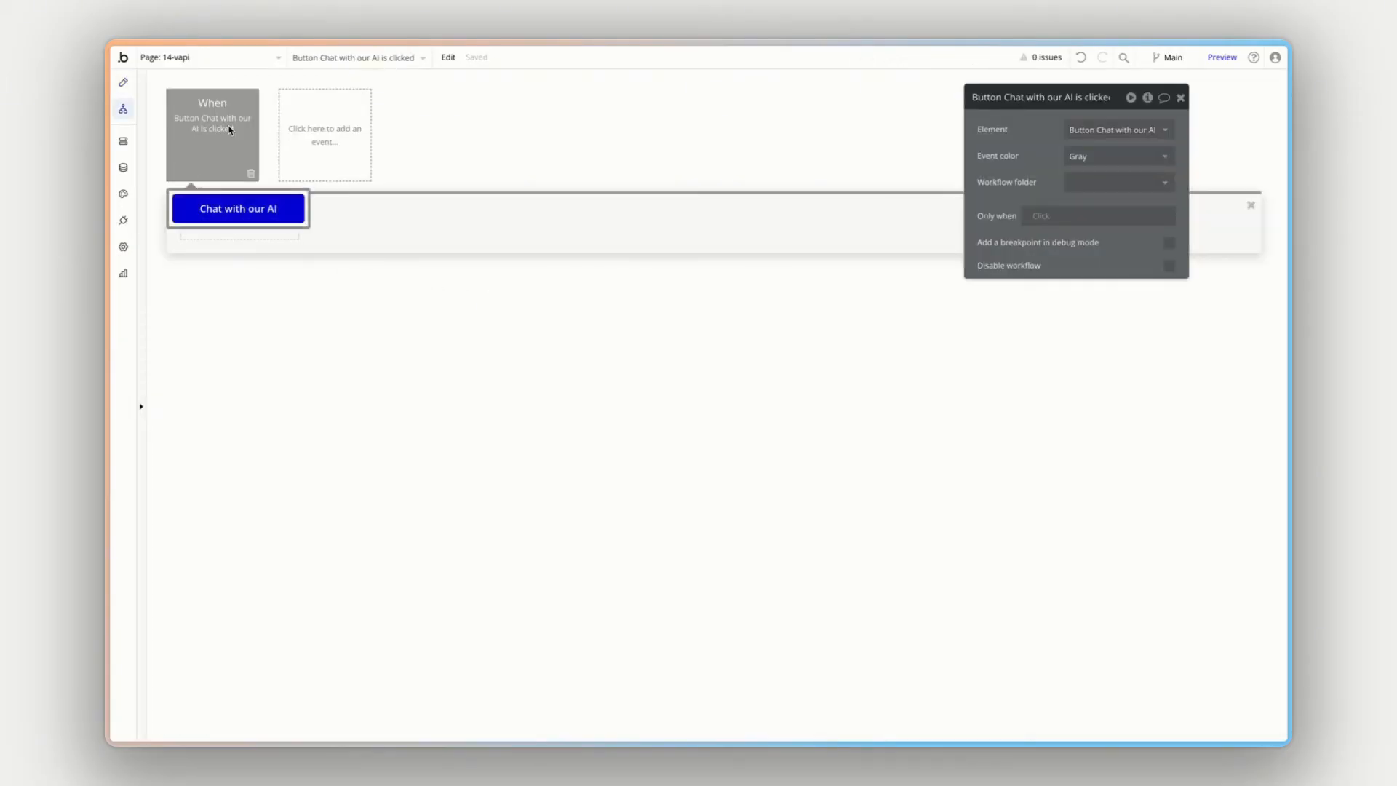
pyautogui.click(218, 231)
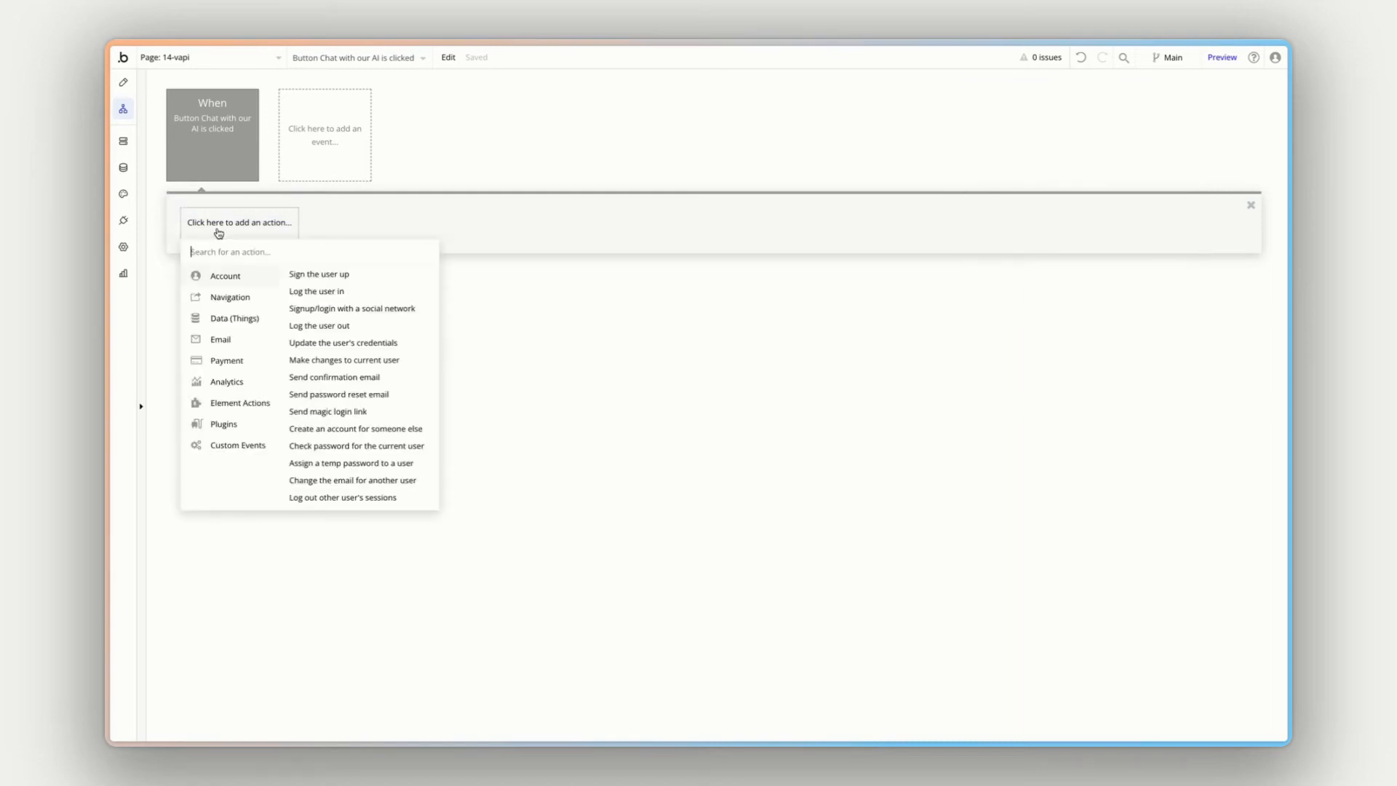
pyautogui.write('vapi')
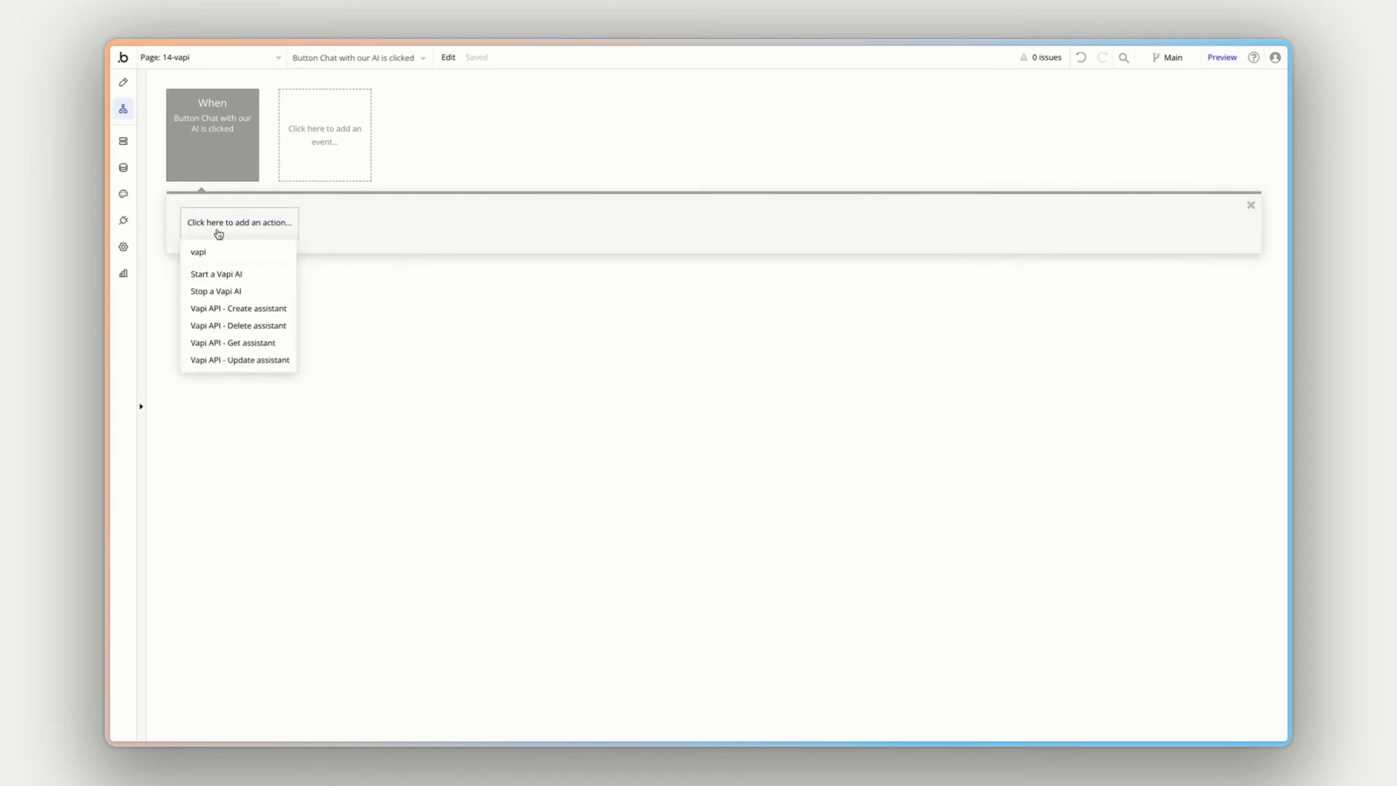
pyautogui.click(218, 274)
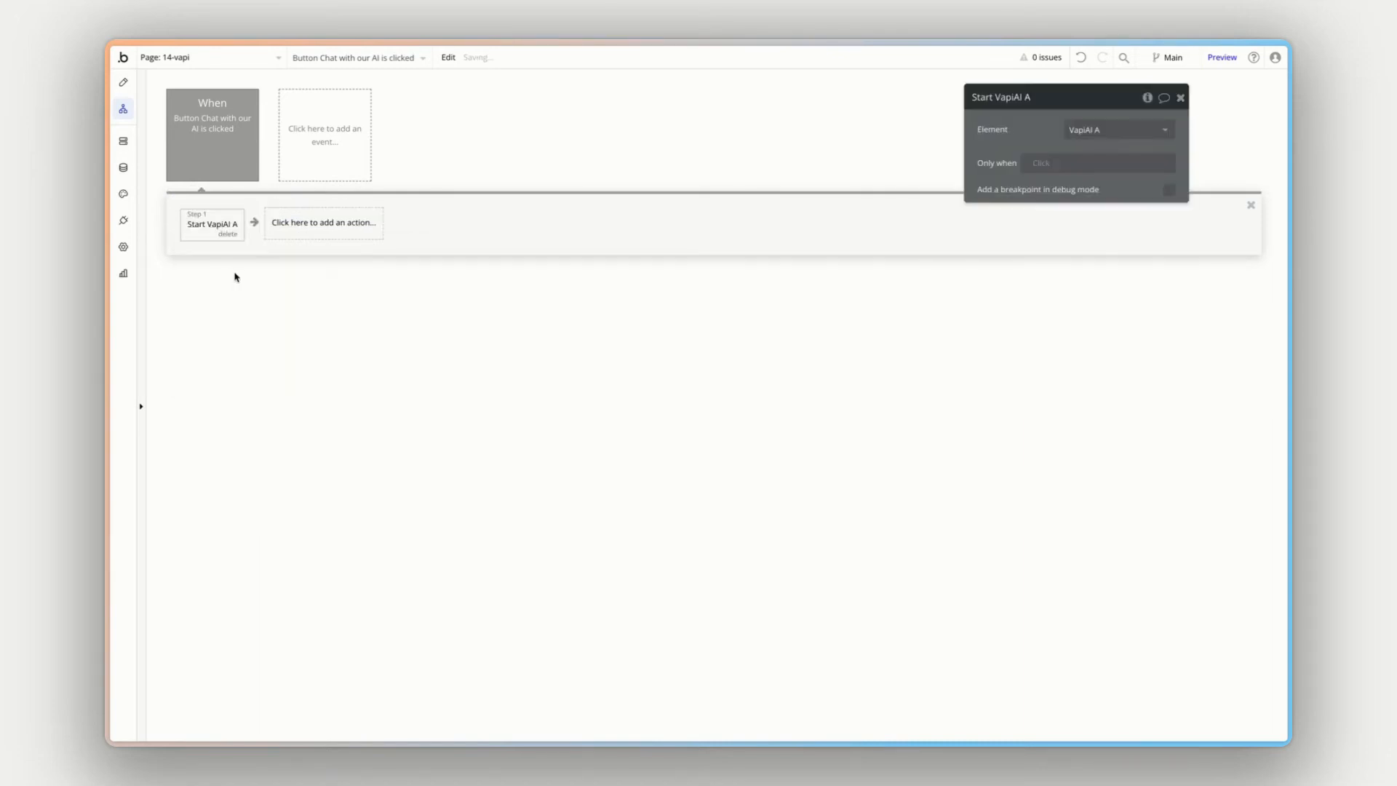
pyautogui.click(1149, 125)
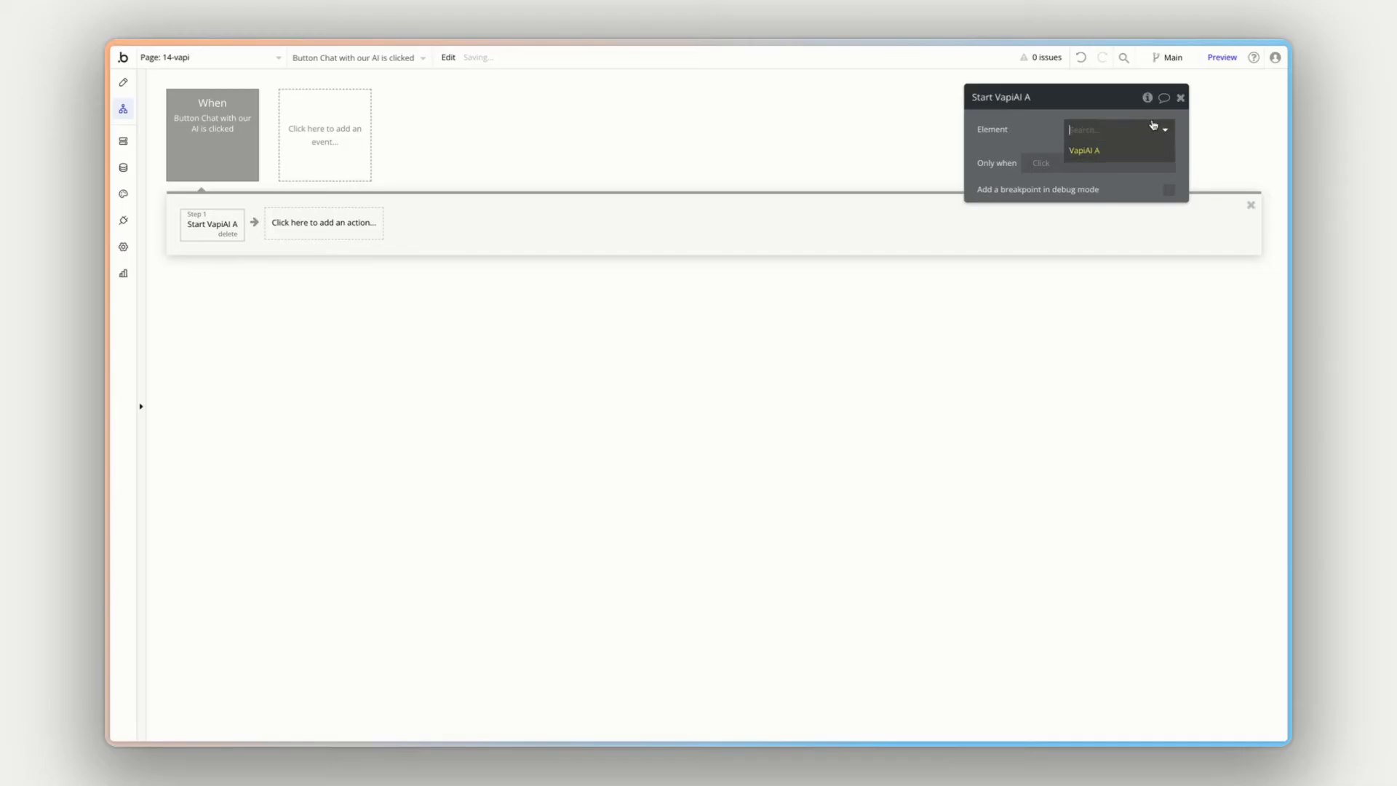
pyautogui.click(1099, 150)
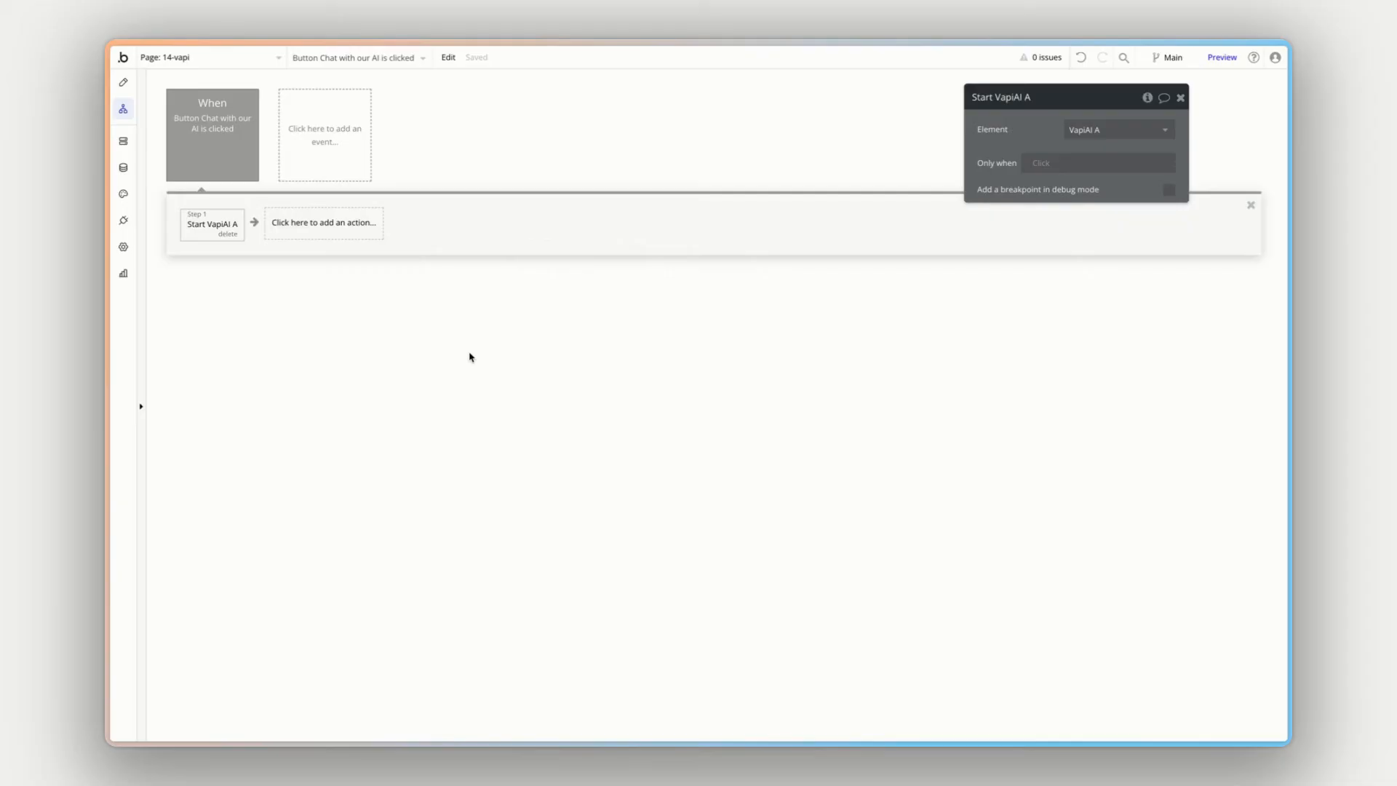
# - Return to the page design and turn off the default Vapi button for VapiAI A
pyautogui.click(123, 83)
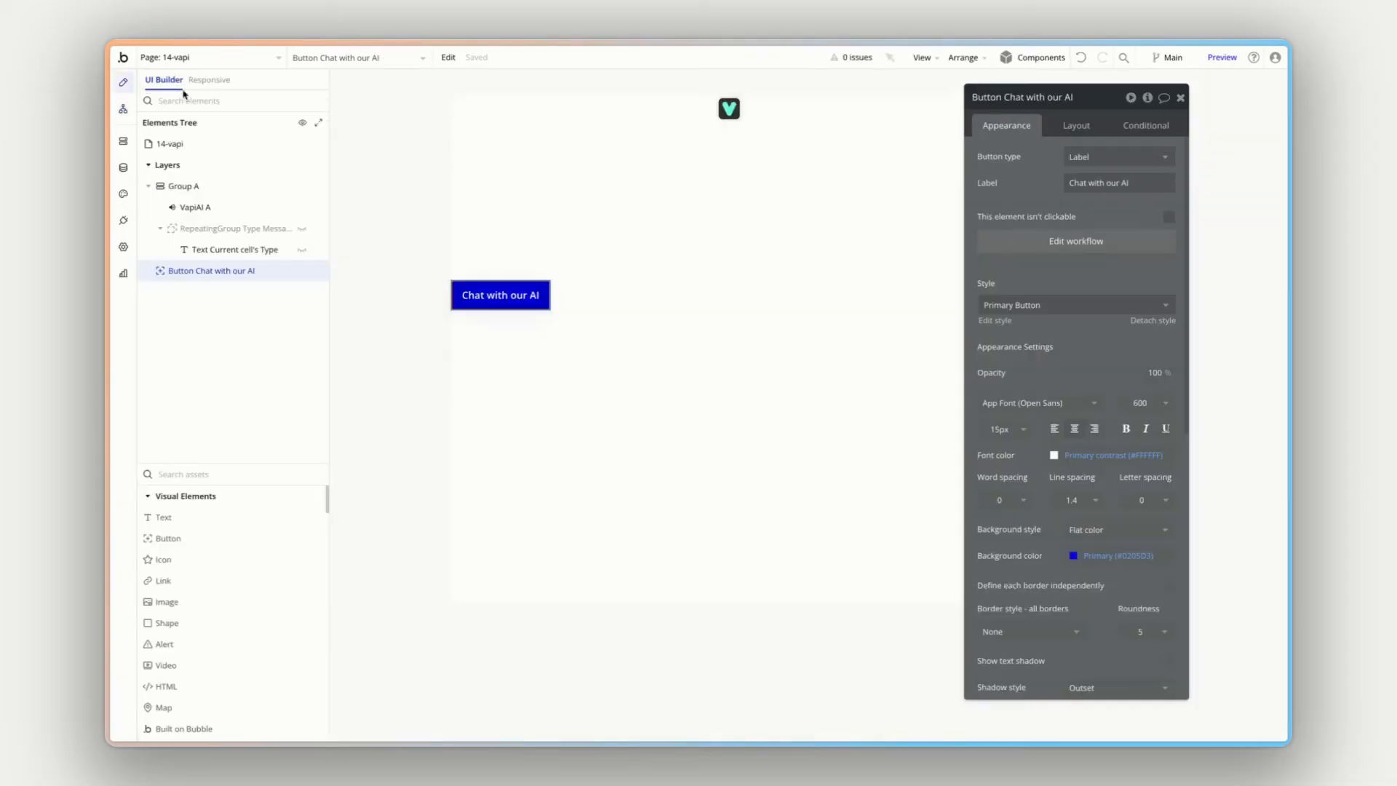
pyautogui.click(729, 109)
pyautogui.scroll(-10, 1052, 406)
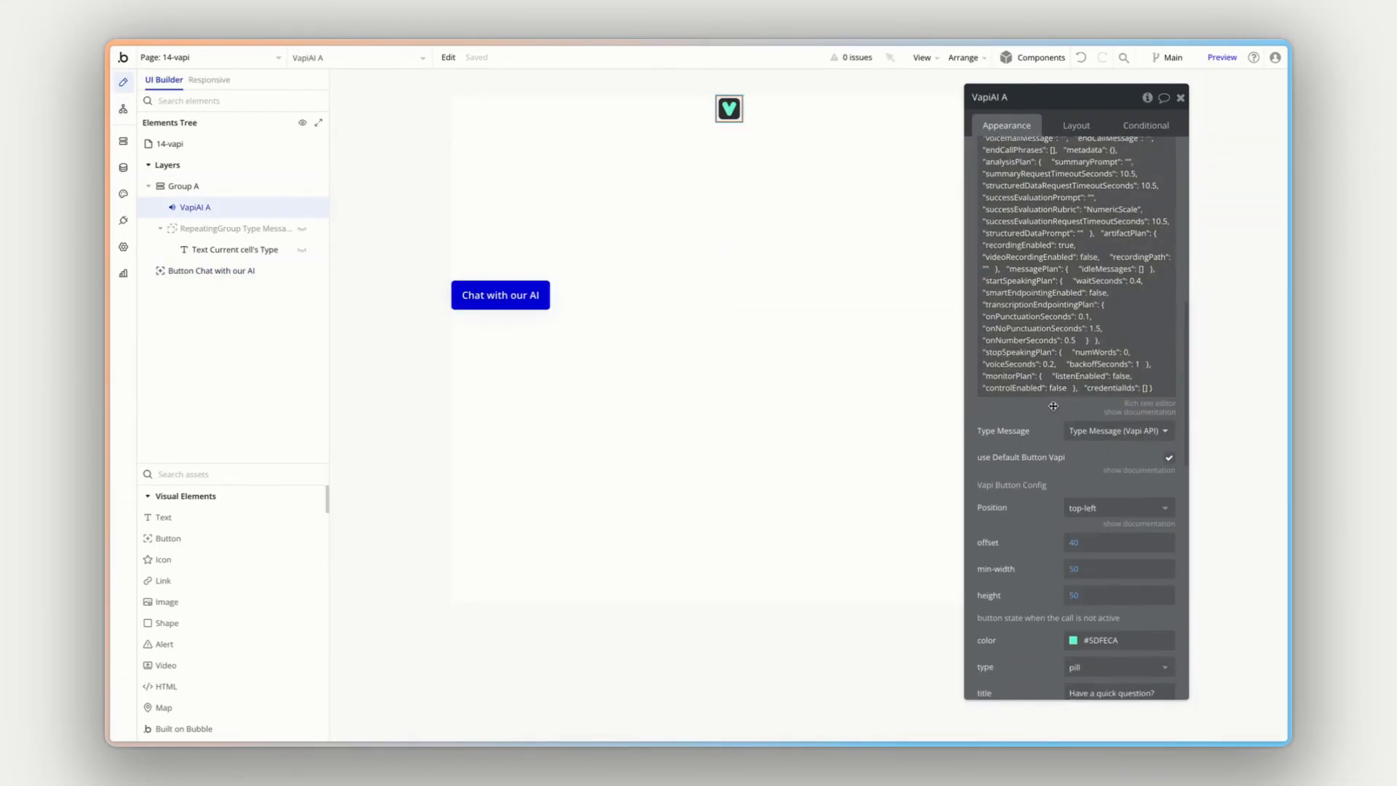
pyautogui.click(1168, 458)
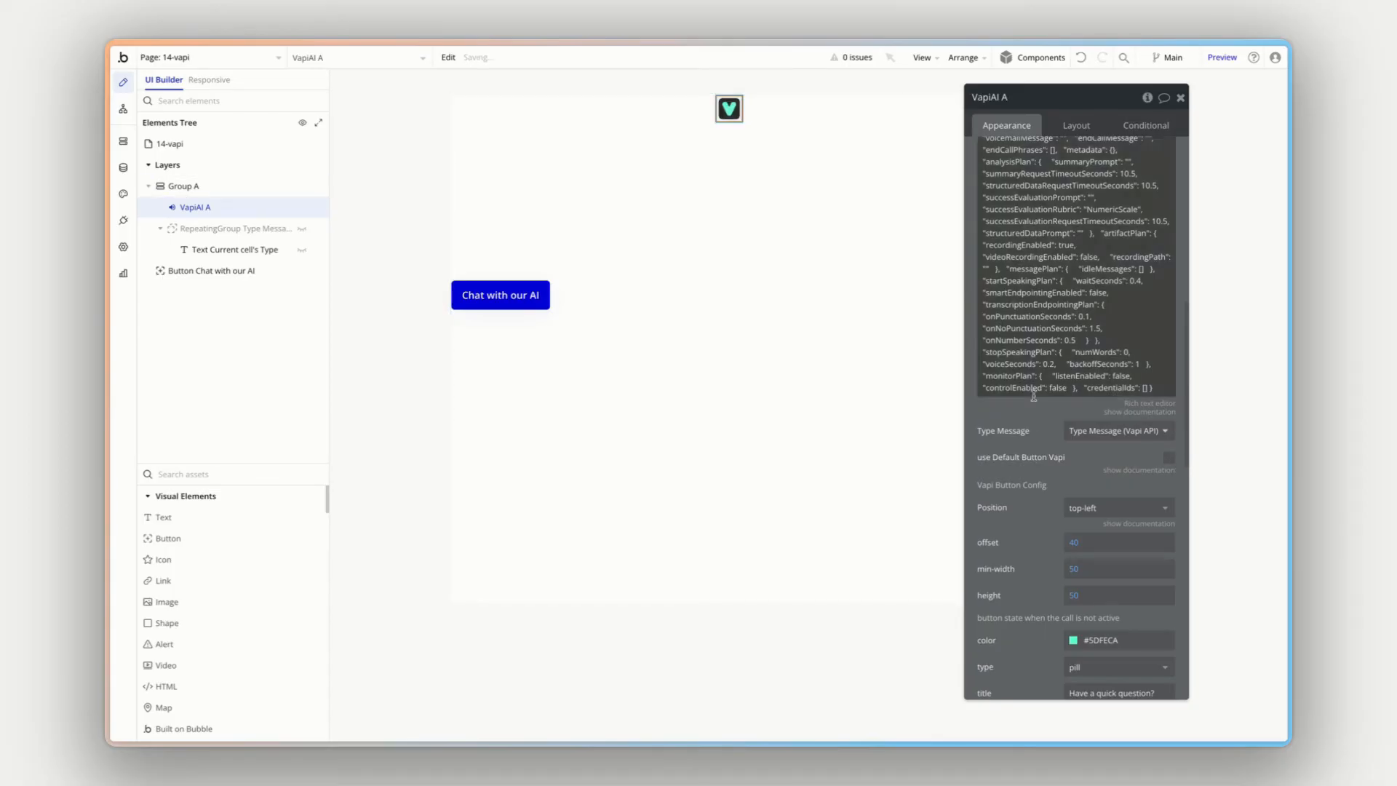
# - Preview the page and start a test call with the custom Chat with our AI button
pyautogui.click(1221, 58)
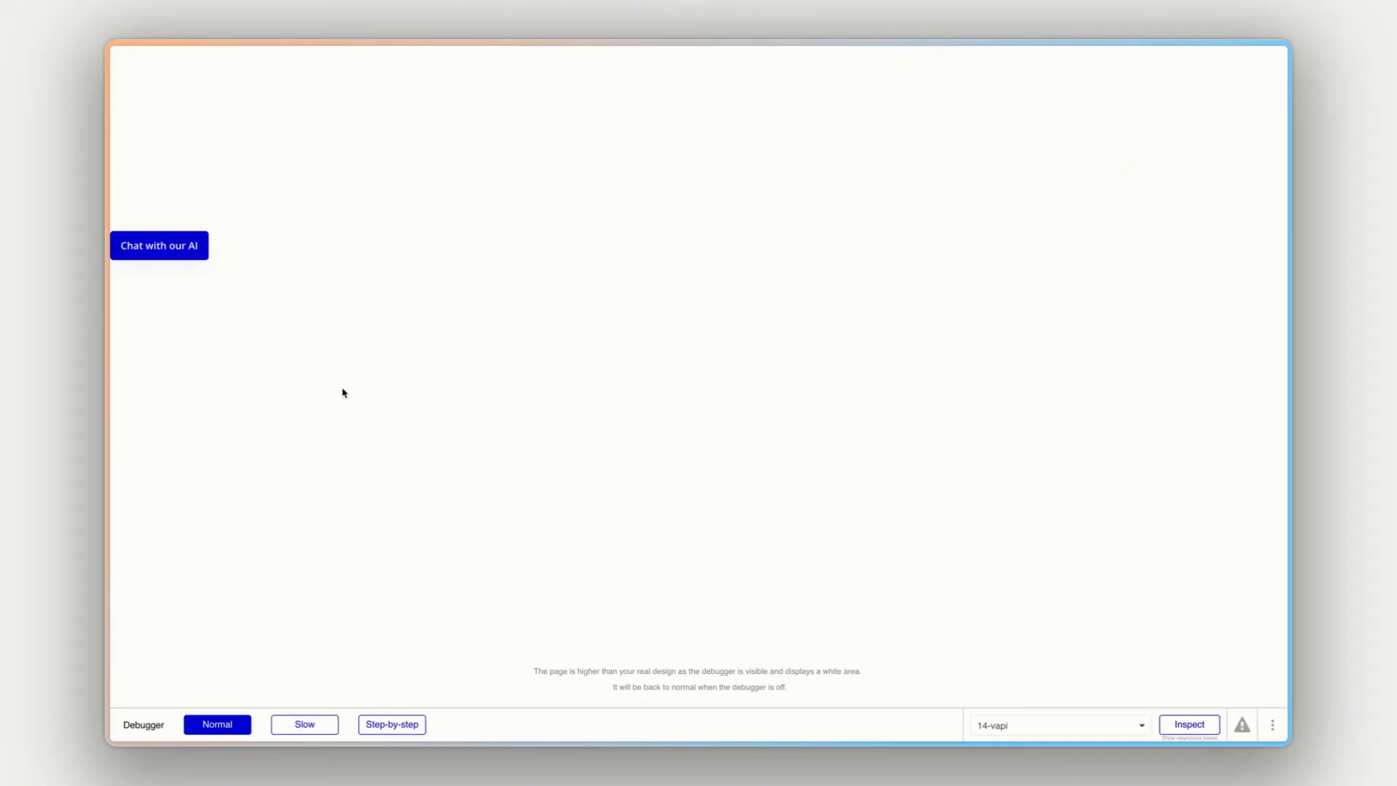
pyautogui.click(169, 250)
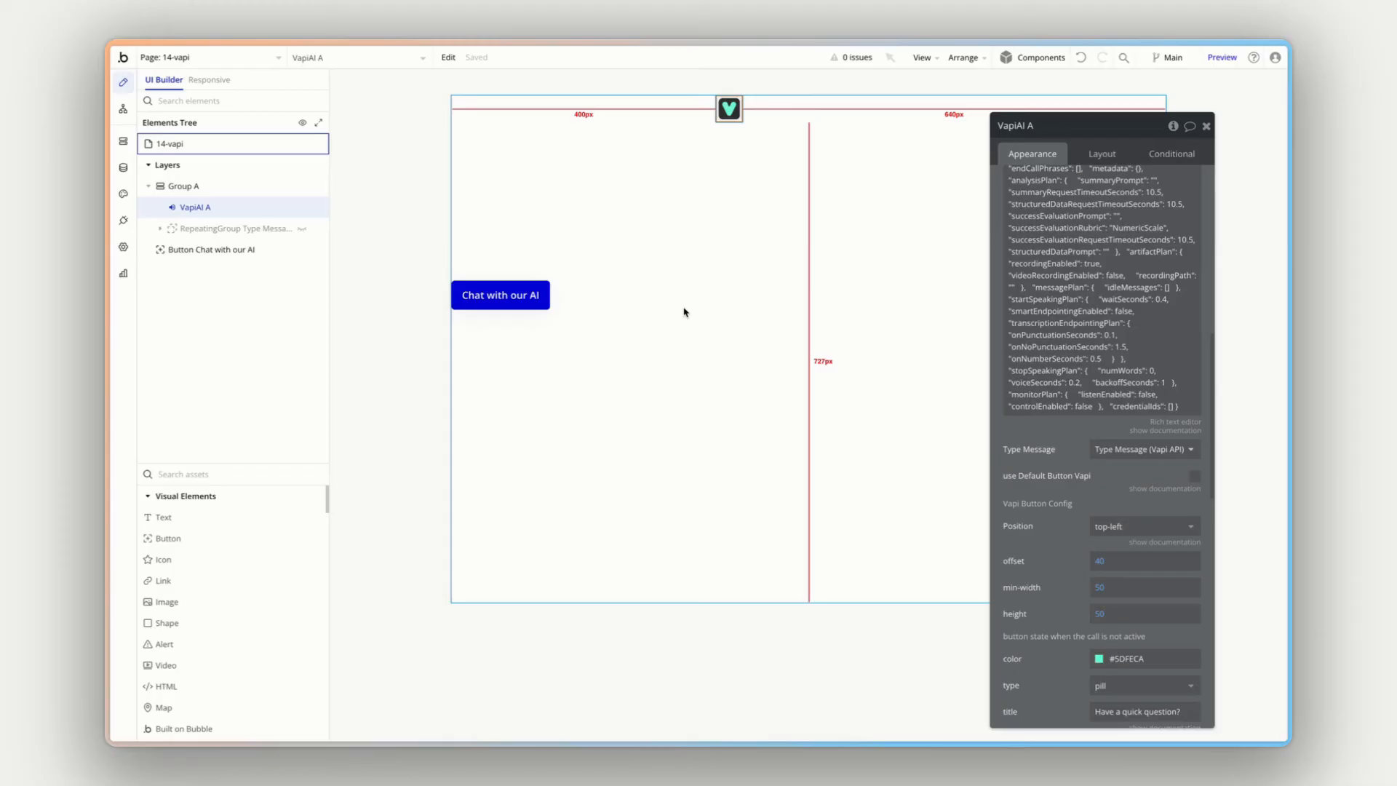
# - Revisit the VapiAI A settings and delete the Chat with our AI button from the page
pyautogui.click(509, 293)
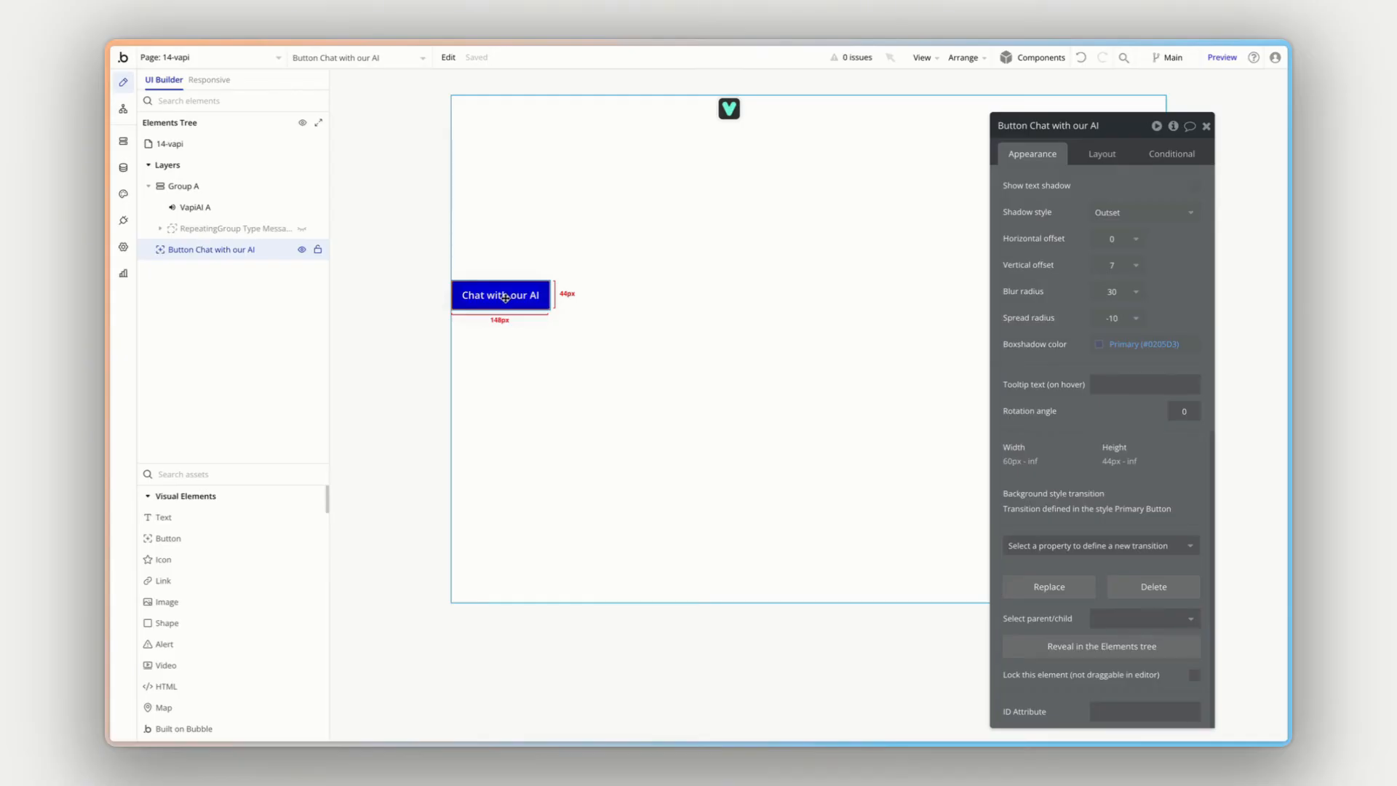
pyautogui.click(729, 109)
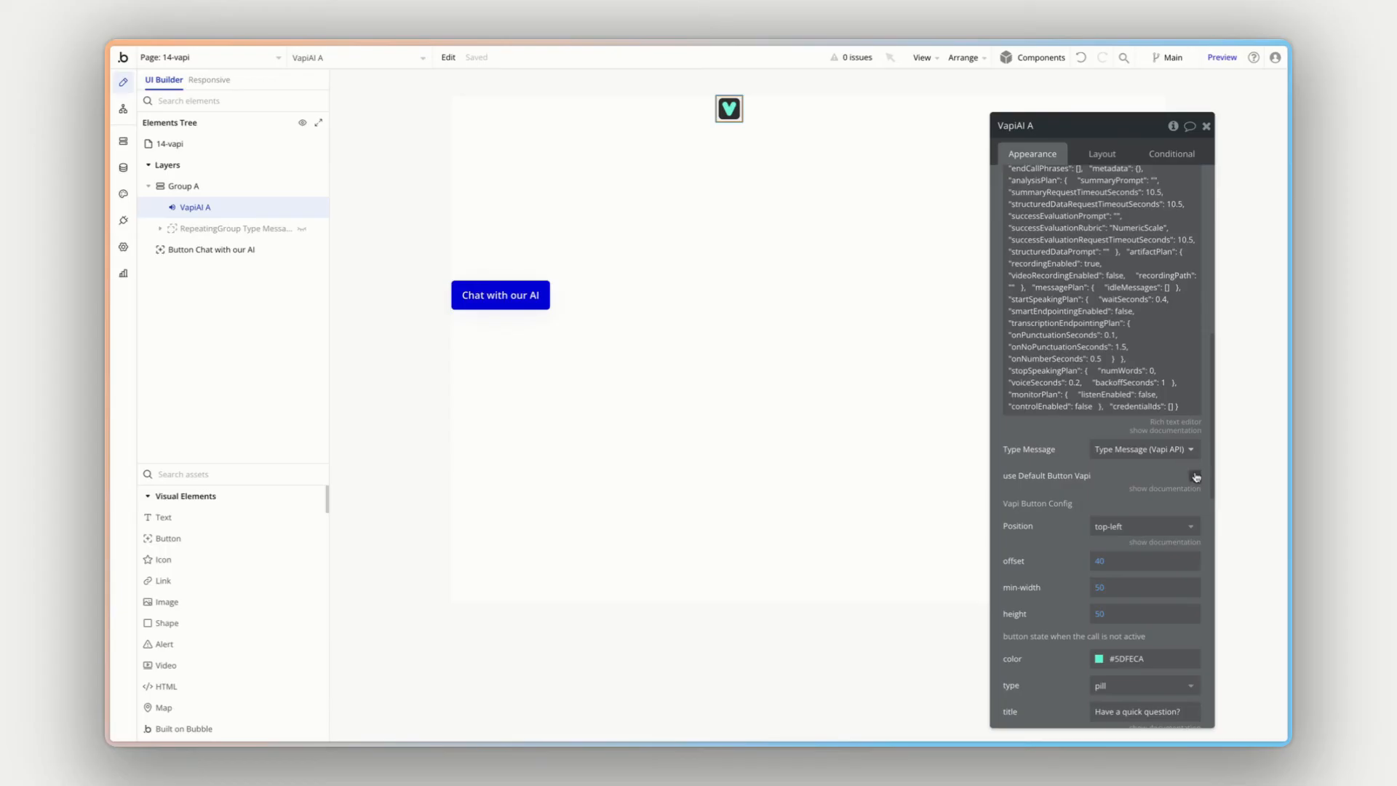
pyautogui.click(536, 295)
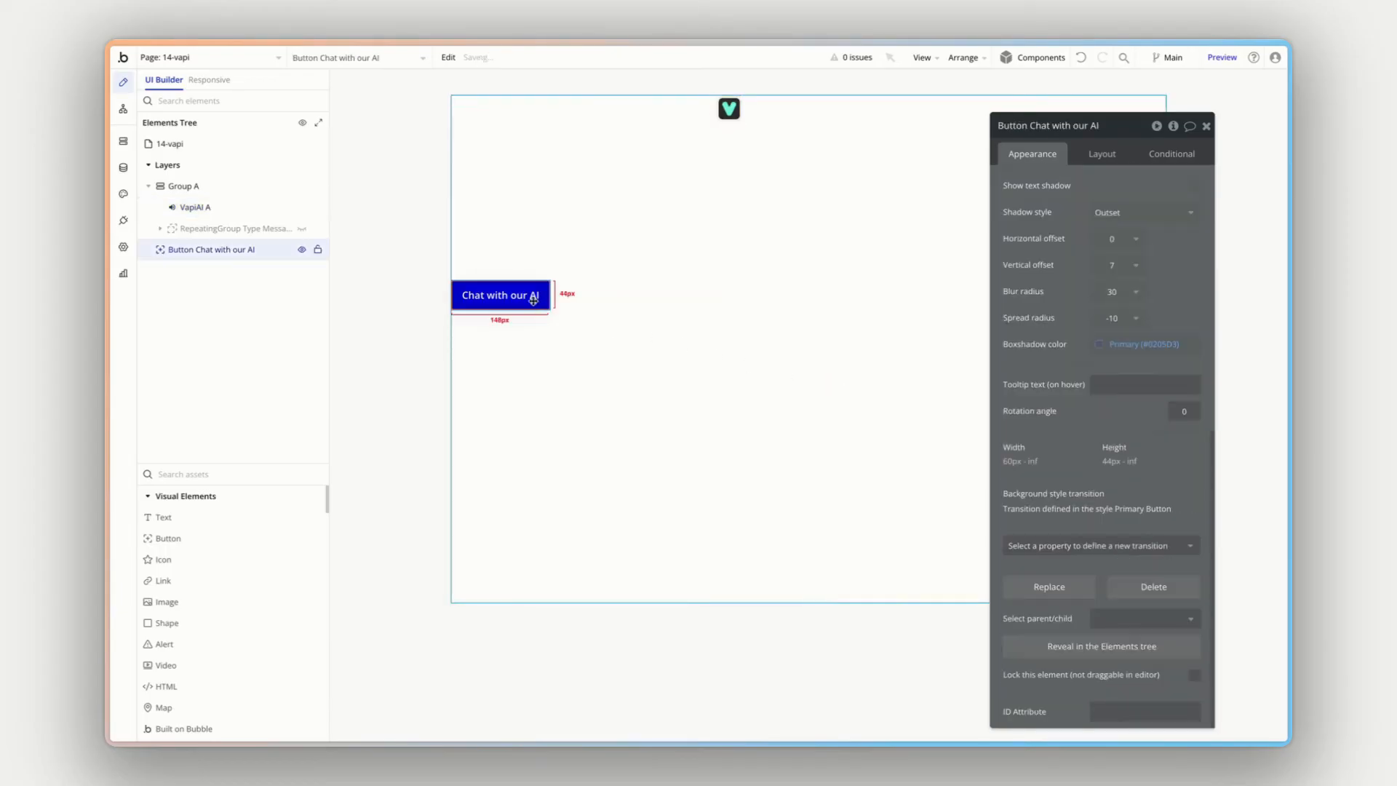
pyautogui.rightClick(249, 254)
pyautogui.click(375, 287)
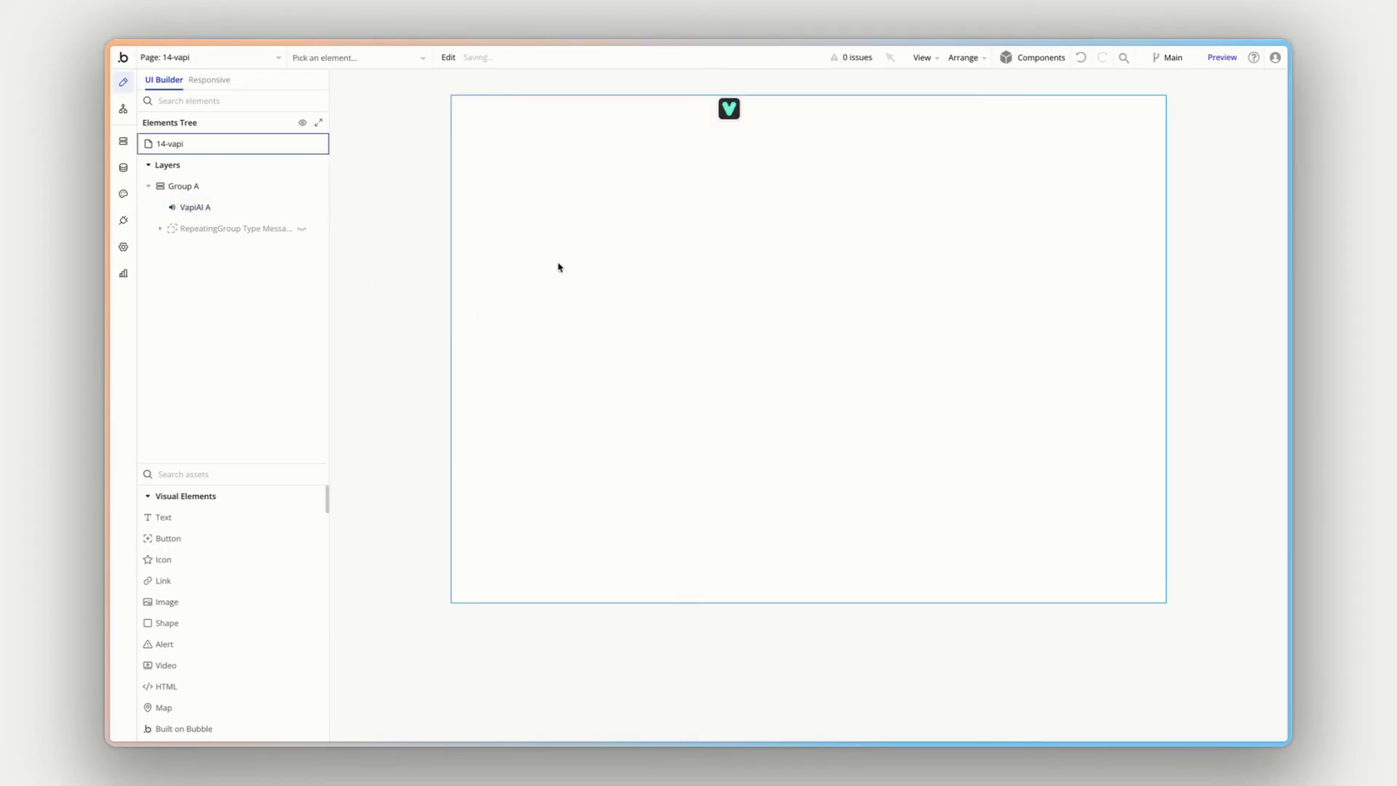
# - Make the message repeating group visible in the editor and open the properties of its nested text element
pyautogui.click(400, 202)
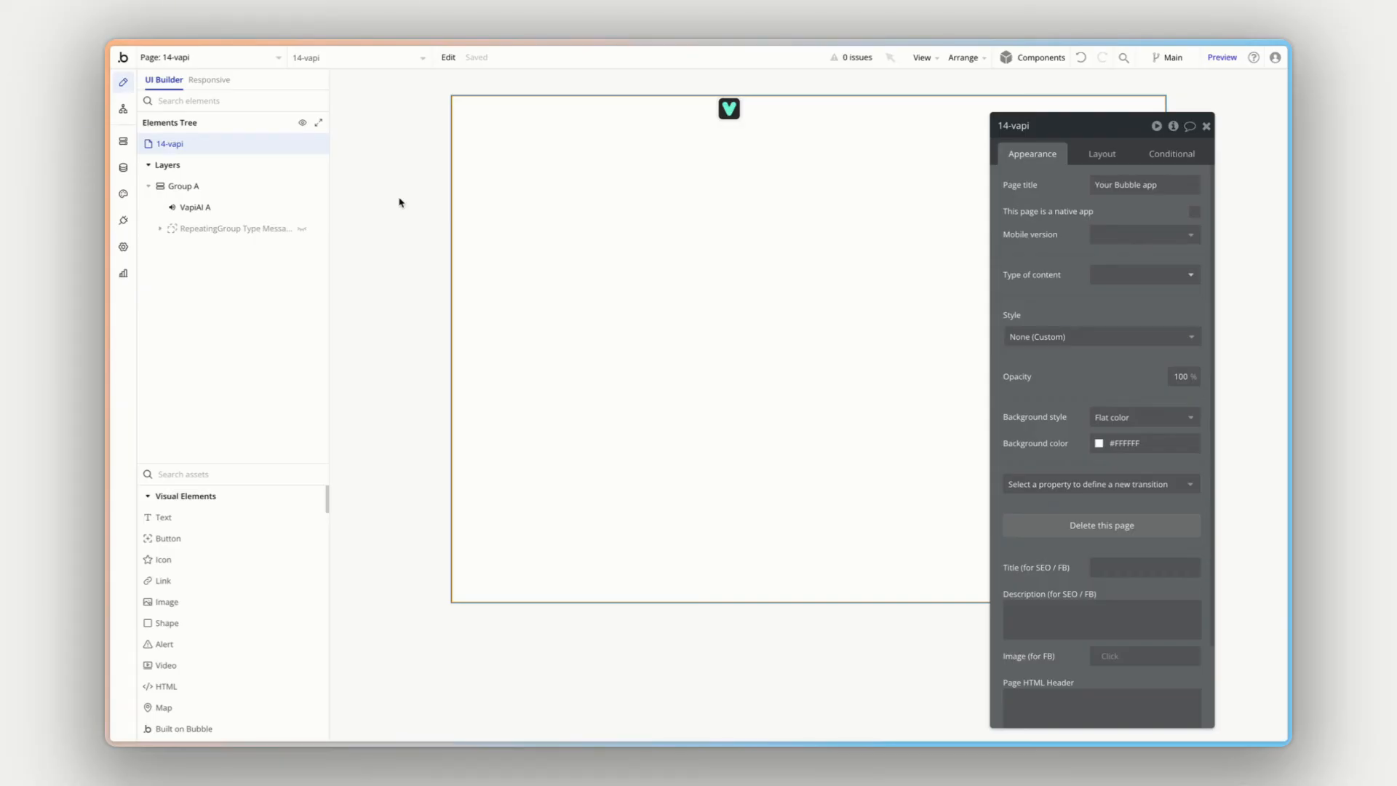
pyautogui.click(249, 231)
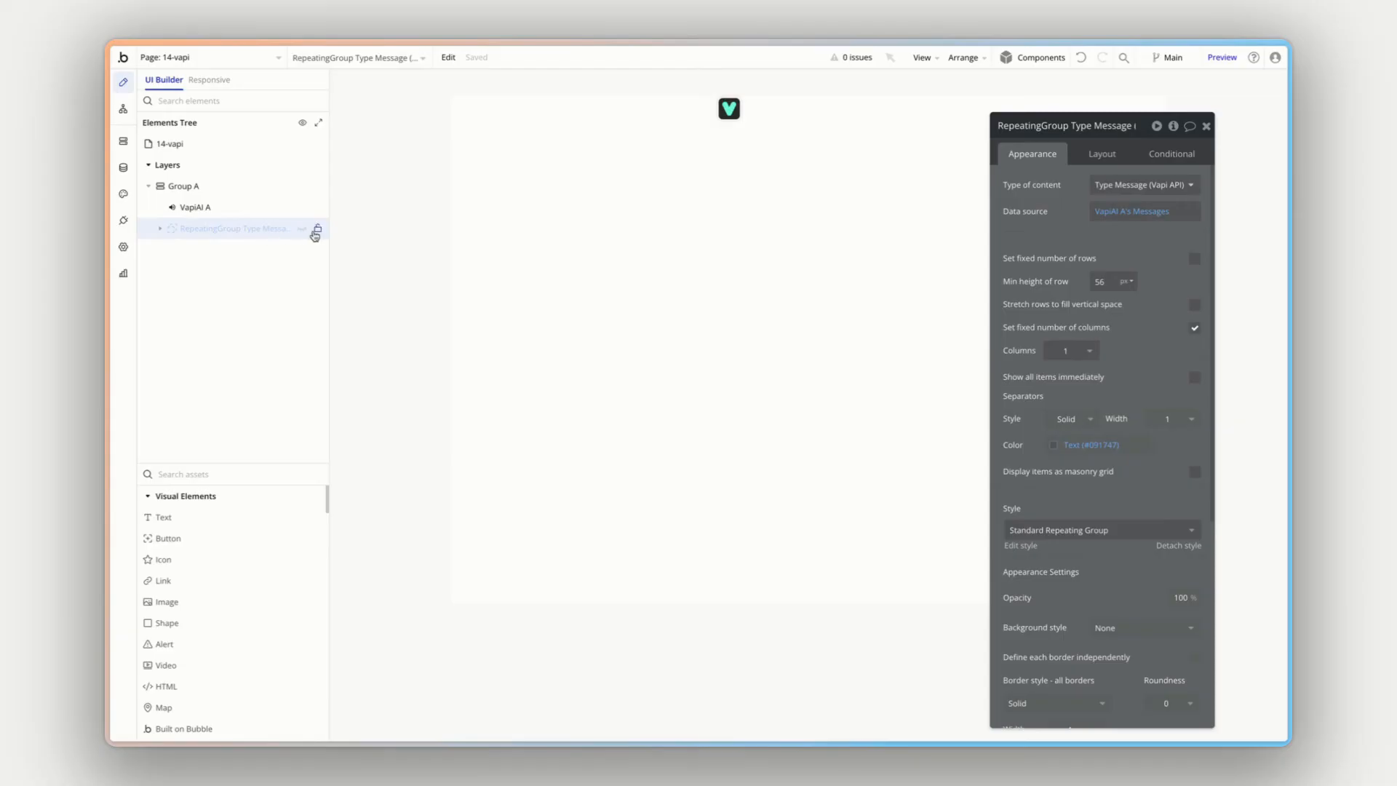
pyautogui.click(302, 230)
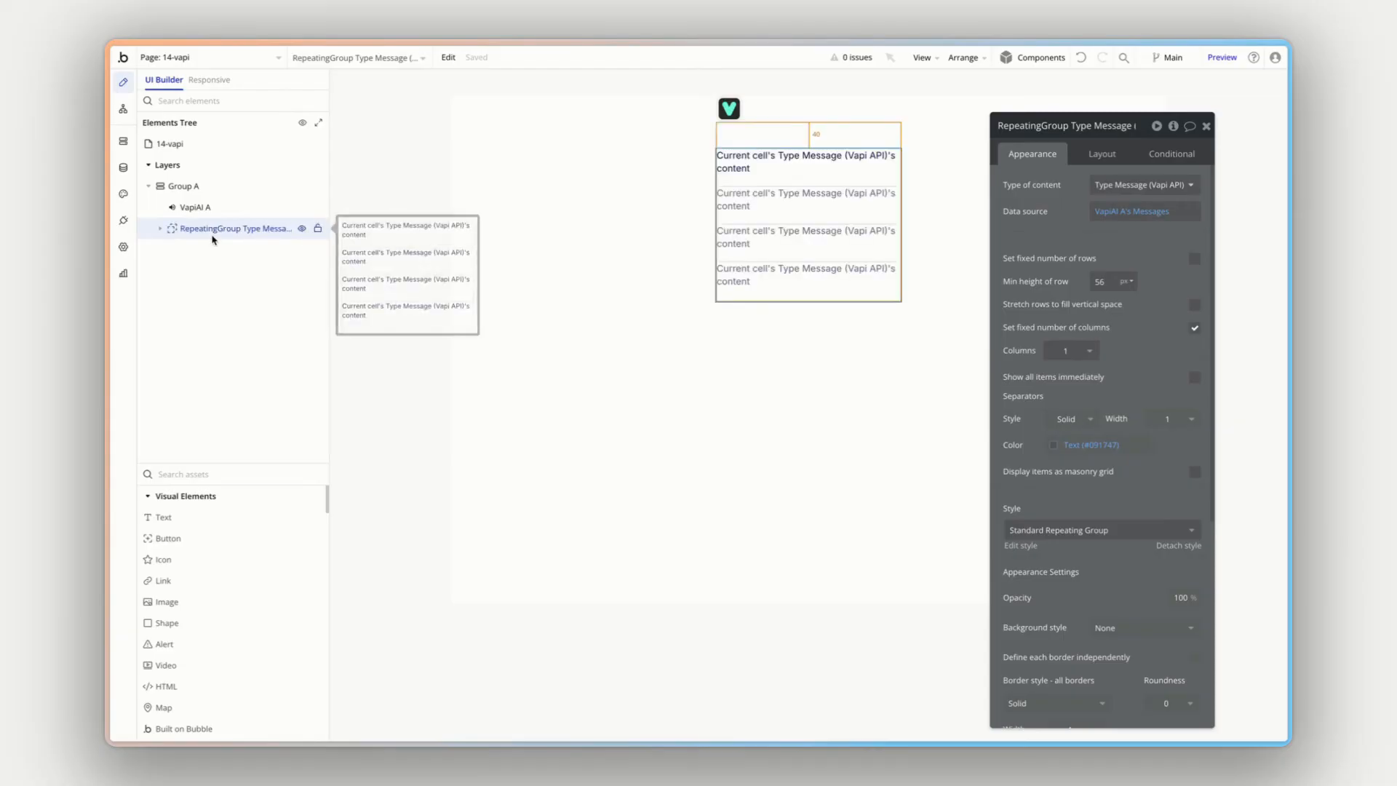
pyautogui.click(160, 229)
pyautogui.click(222, 251)
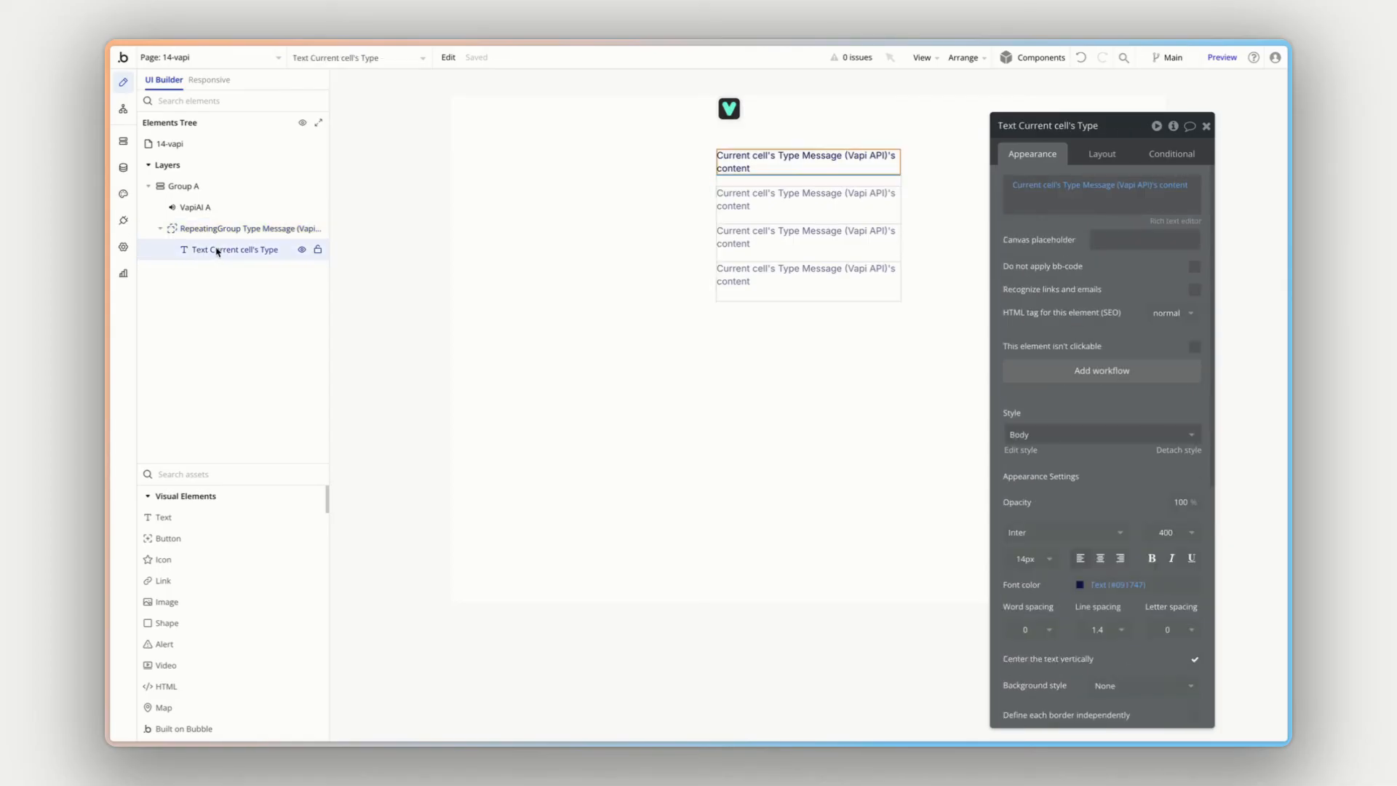
# - Set the repeating group's type of content to the plugin type Type Message (Vapi API)
pyautogui.click(220, 229)
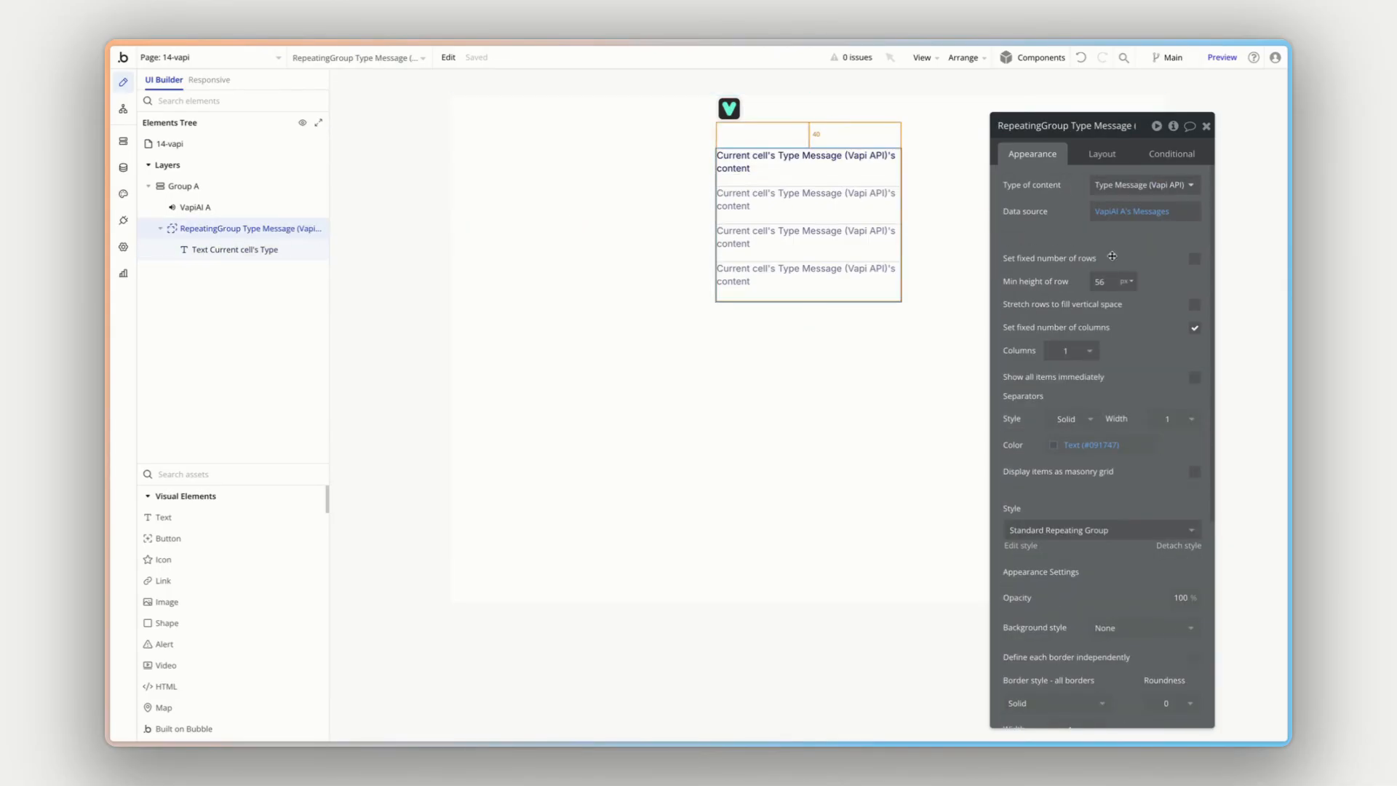
pyautogui.moveTo(1069, 234); pyautogui.dragTo(1062, 210)
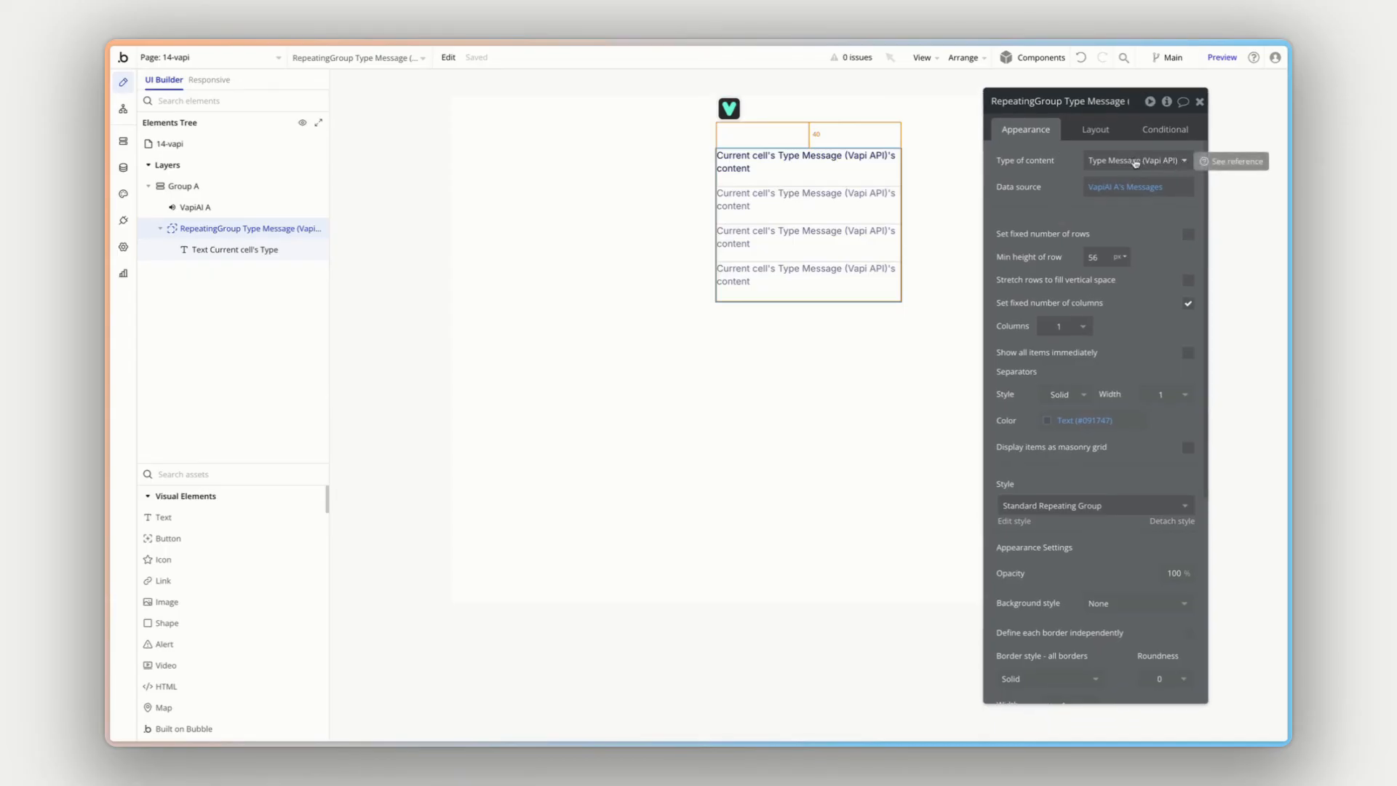
pyautogui.click(1177, 163)
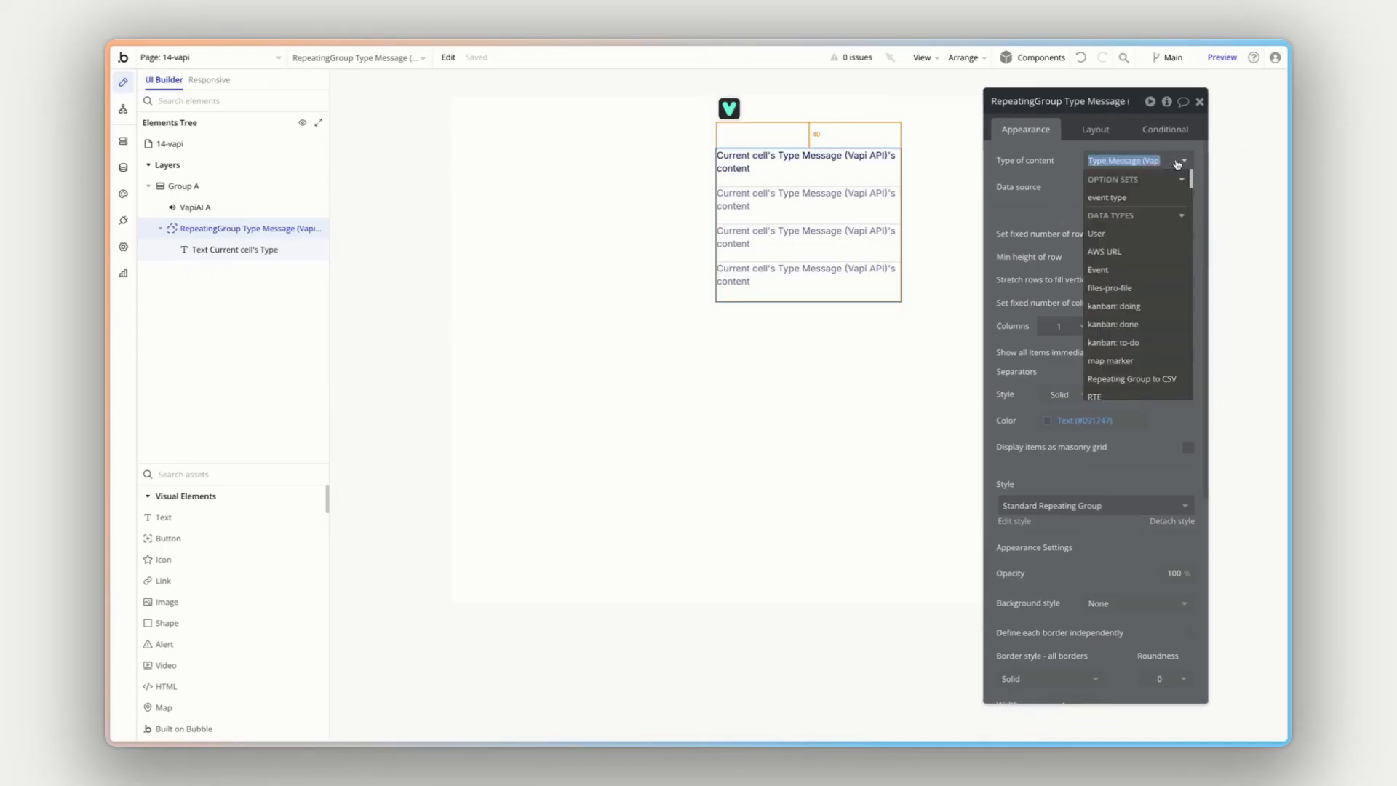
pyautogui.write('type')
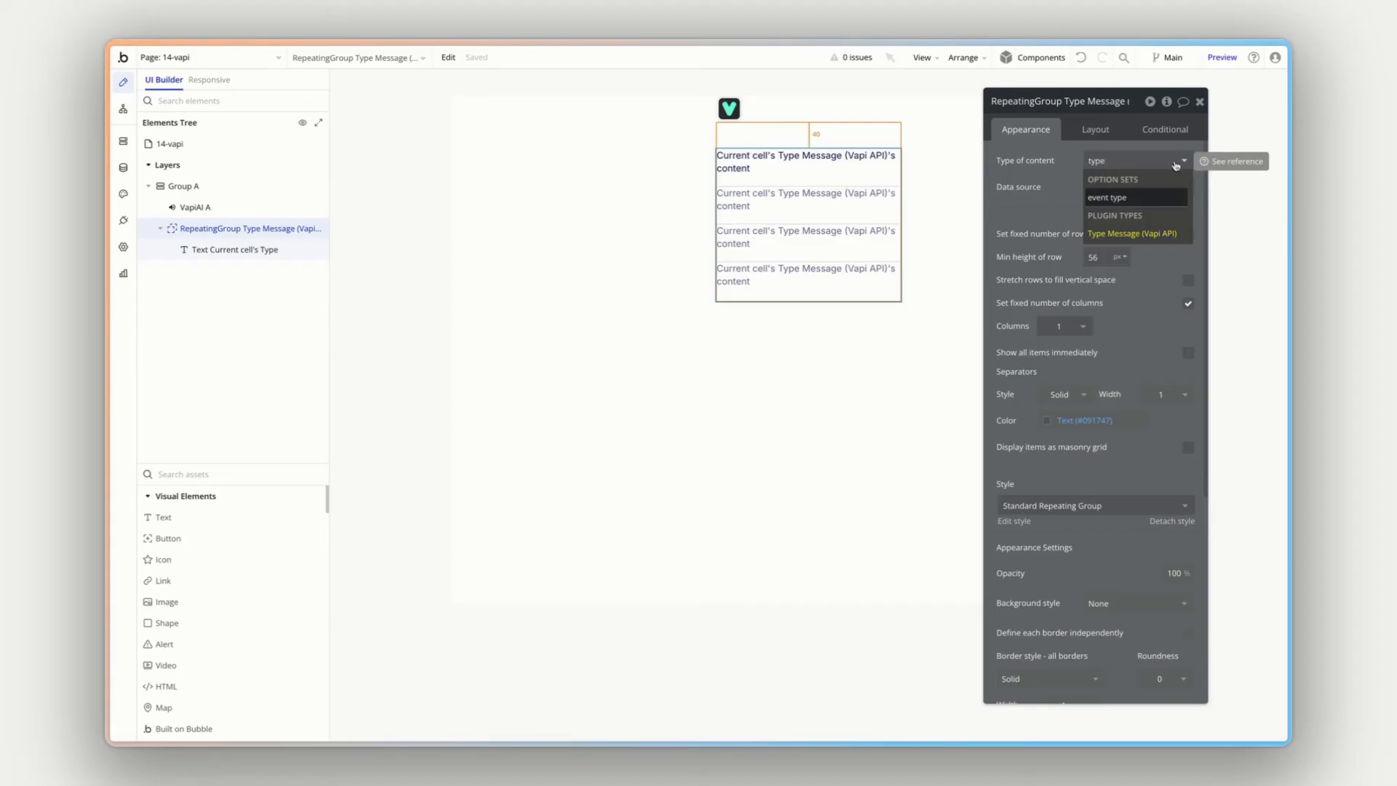
pyautogui.click(1142, 236)
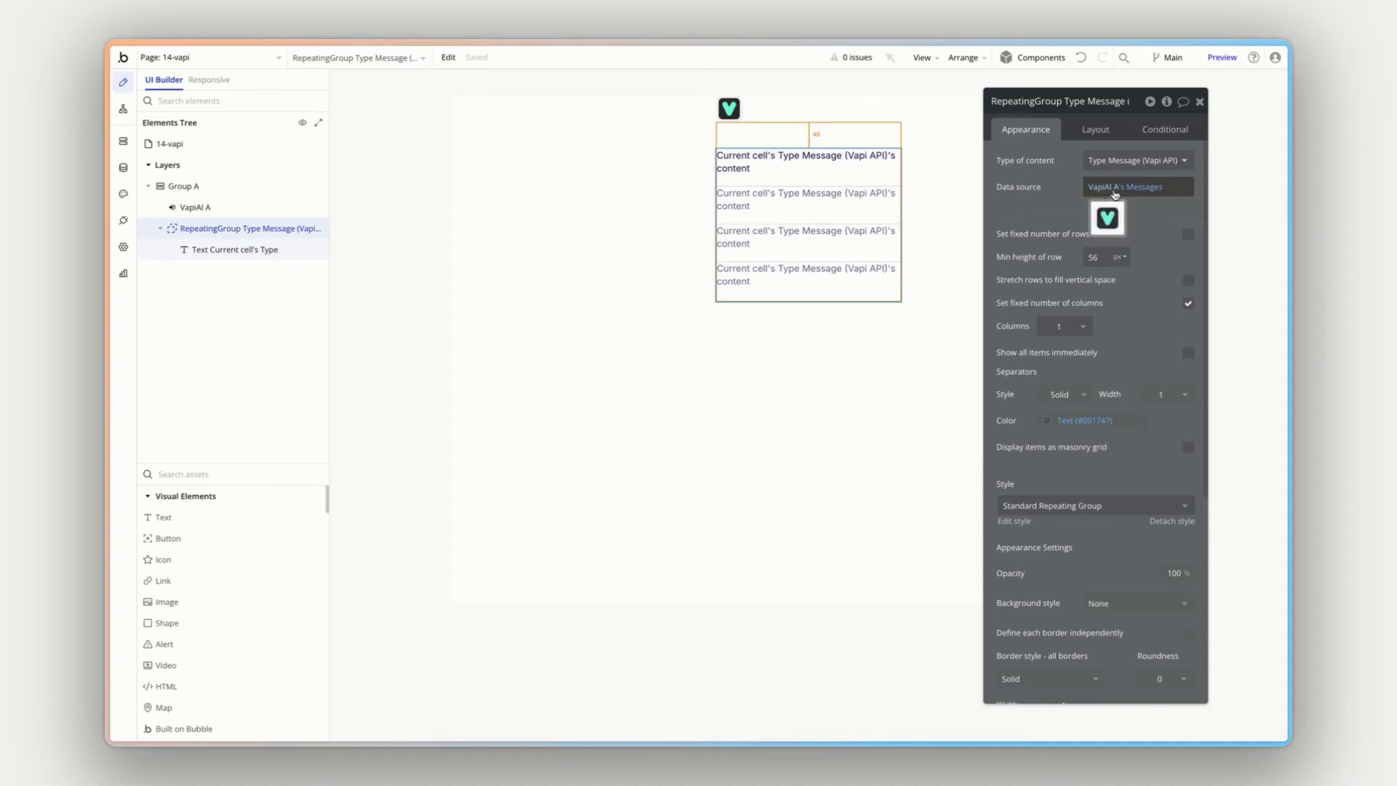
# - Examine the VapiAI A element behind the repeating group's data source and the states available for that expression
pyautogui.click(1107, 217)
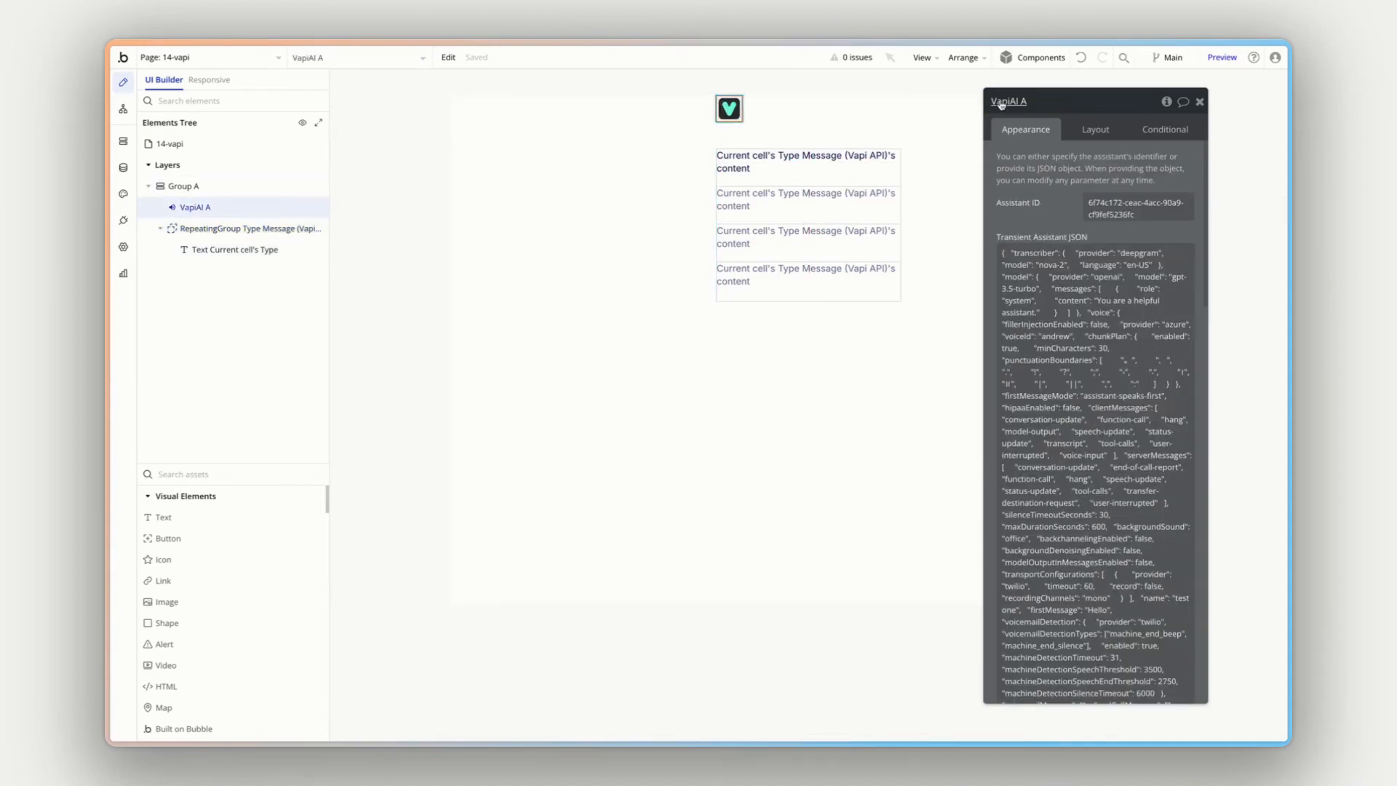
pyautogui.click(211, 228)
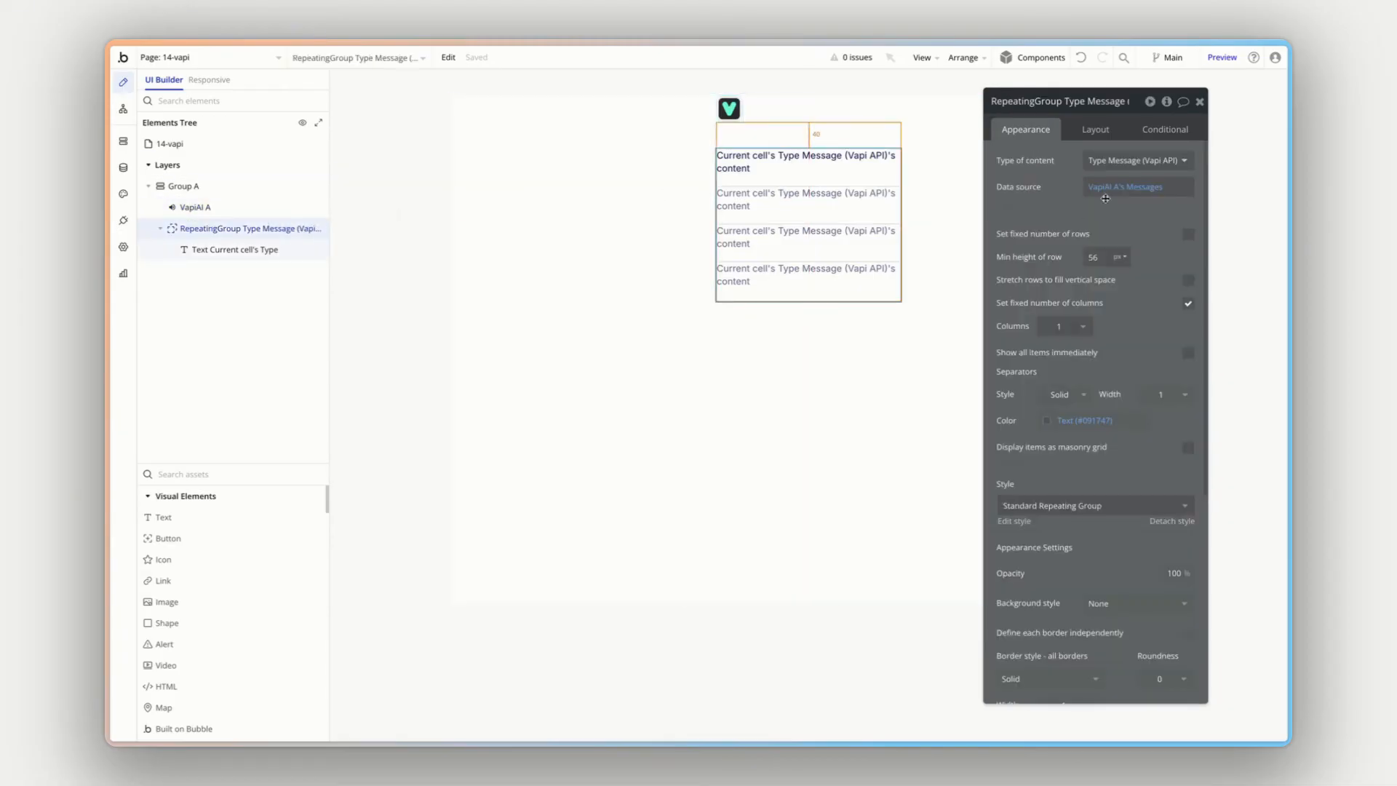
pyautogui.click(1131, 187)
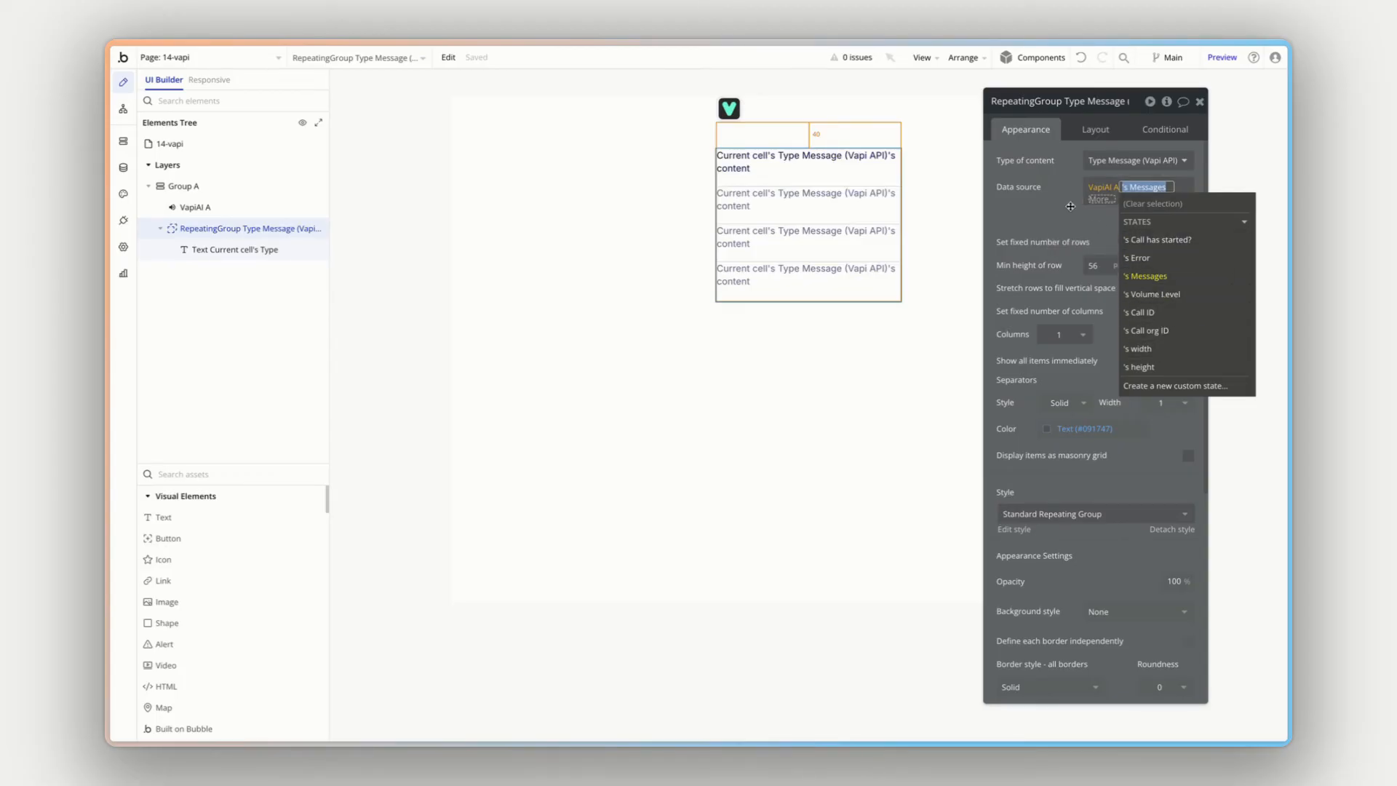
pyautogui.click(1087, 228)
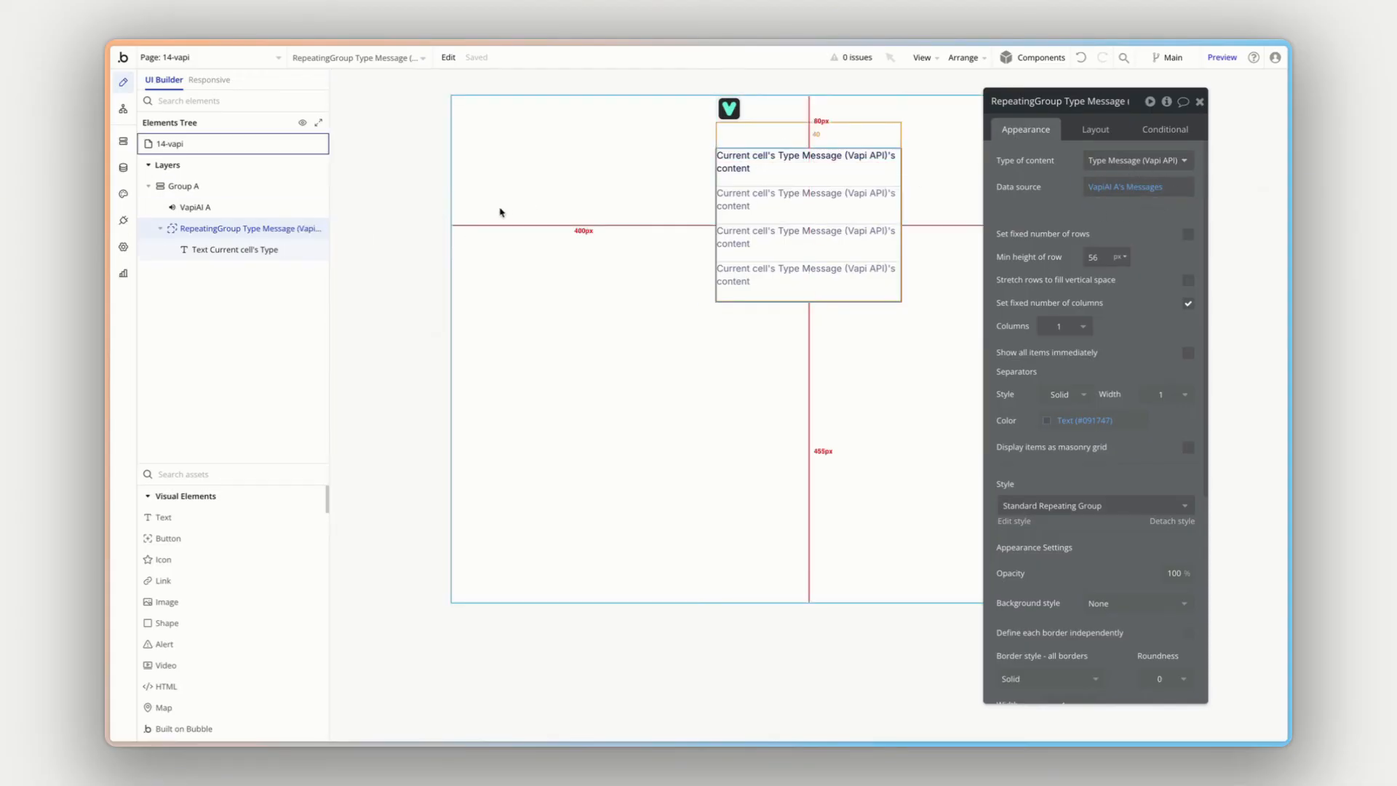
# - Examine the nested text element's dynamic expression, its available data sources and message fields, and its relation to the parent repeating group
pyautogui.click(232, 252)
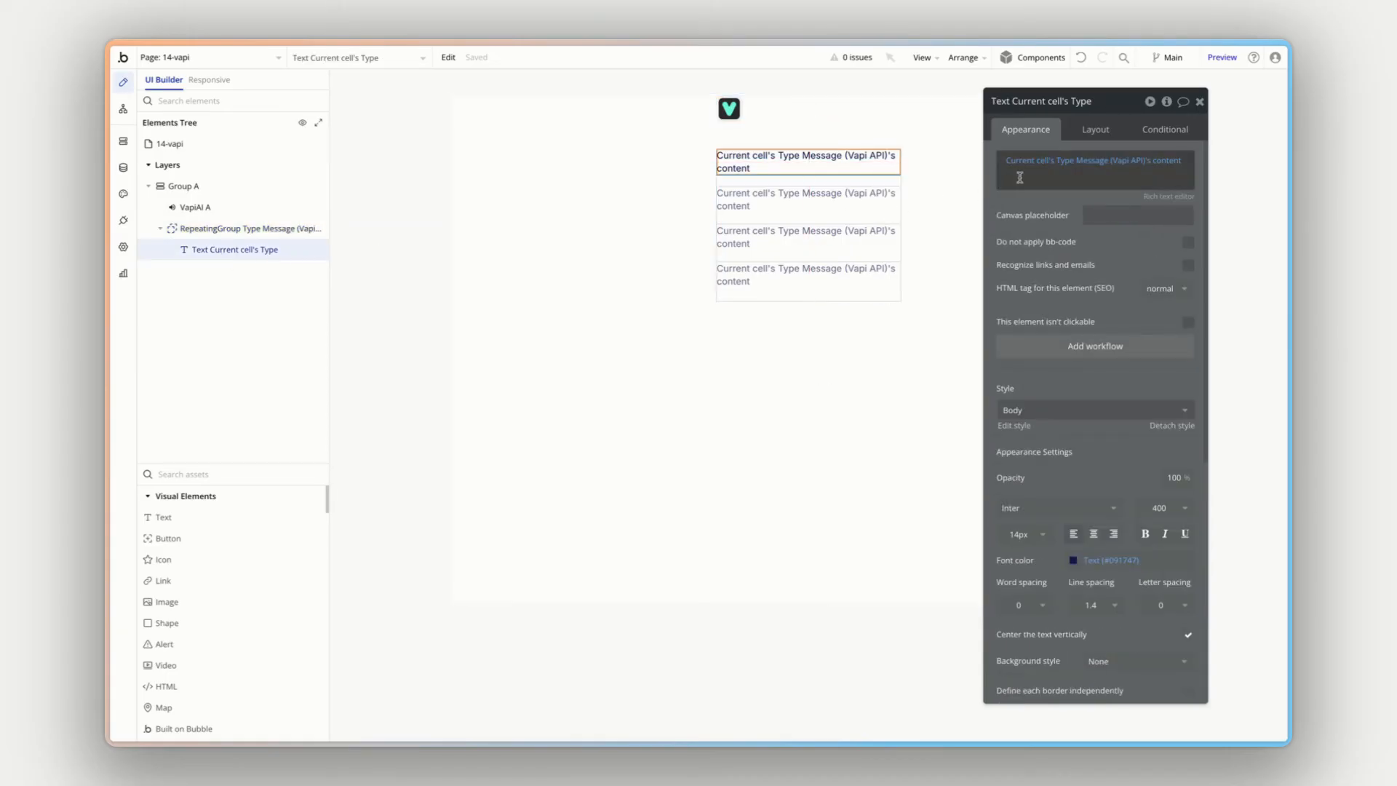
pyautogui.click(1051, 162)
pyautogui.click(1051, 162)
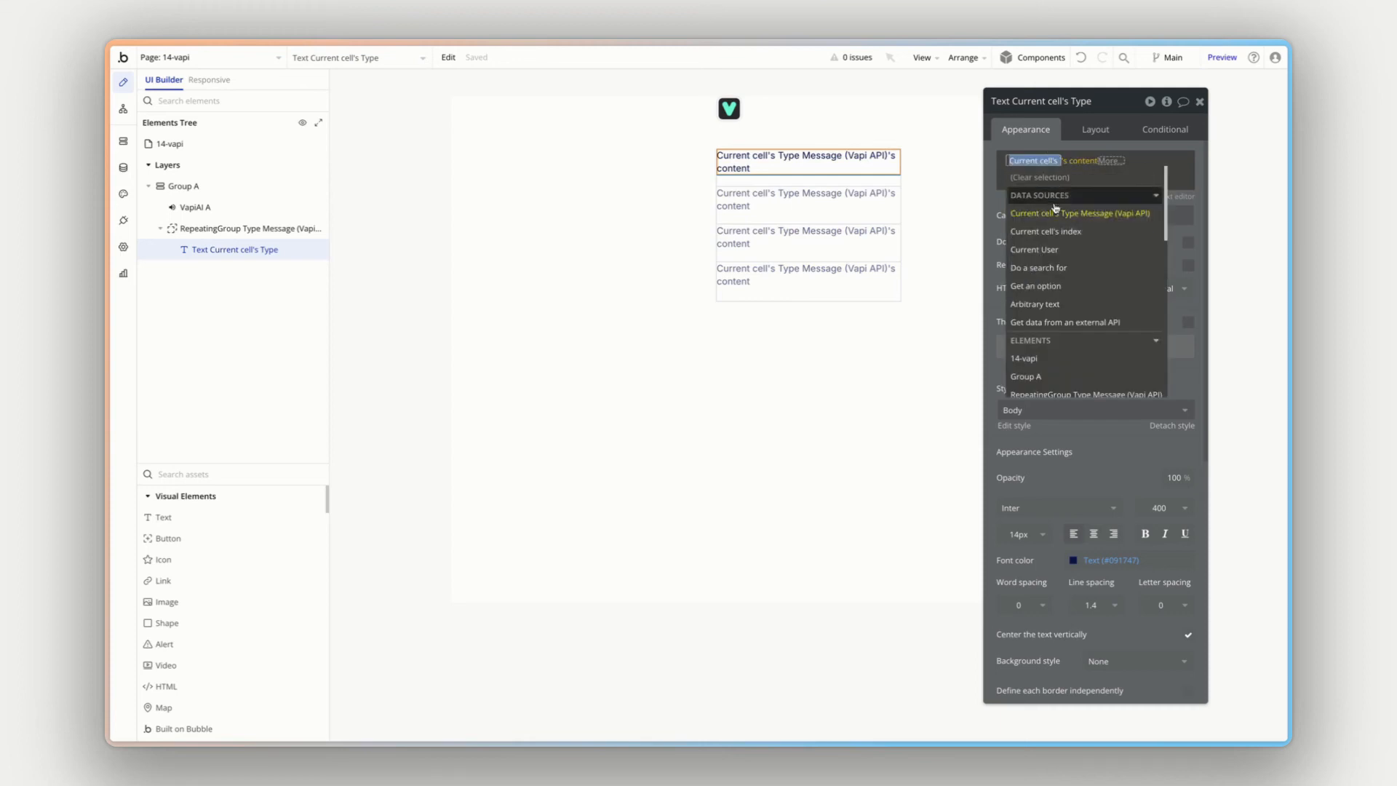
pyautogui.click(1095, 175)
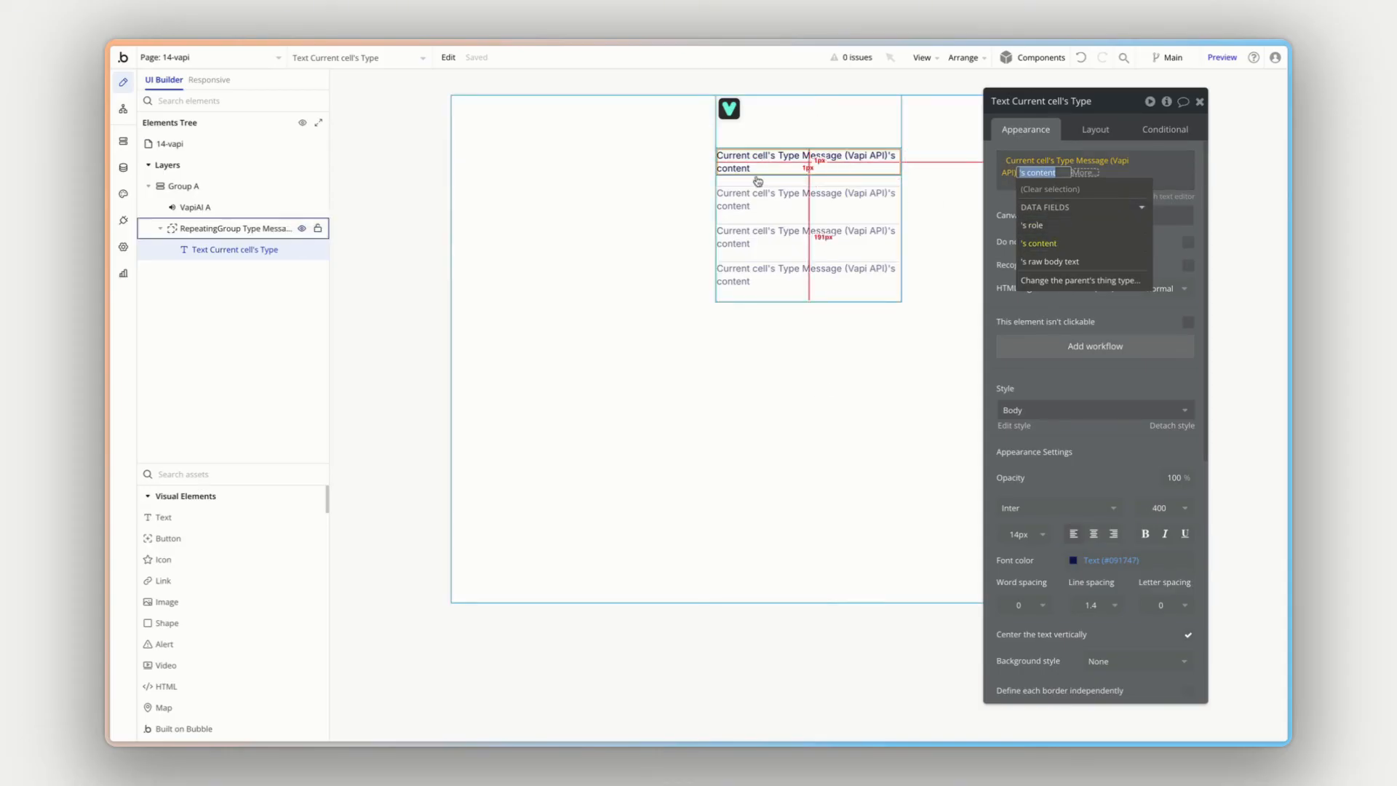
pyautogui.click(1003, 204)
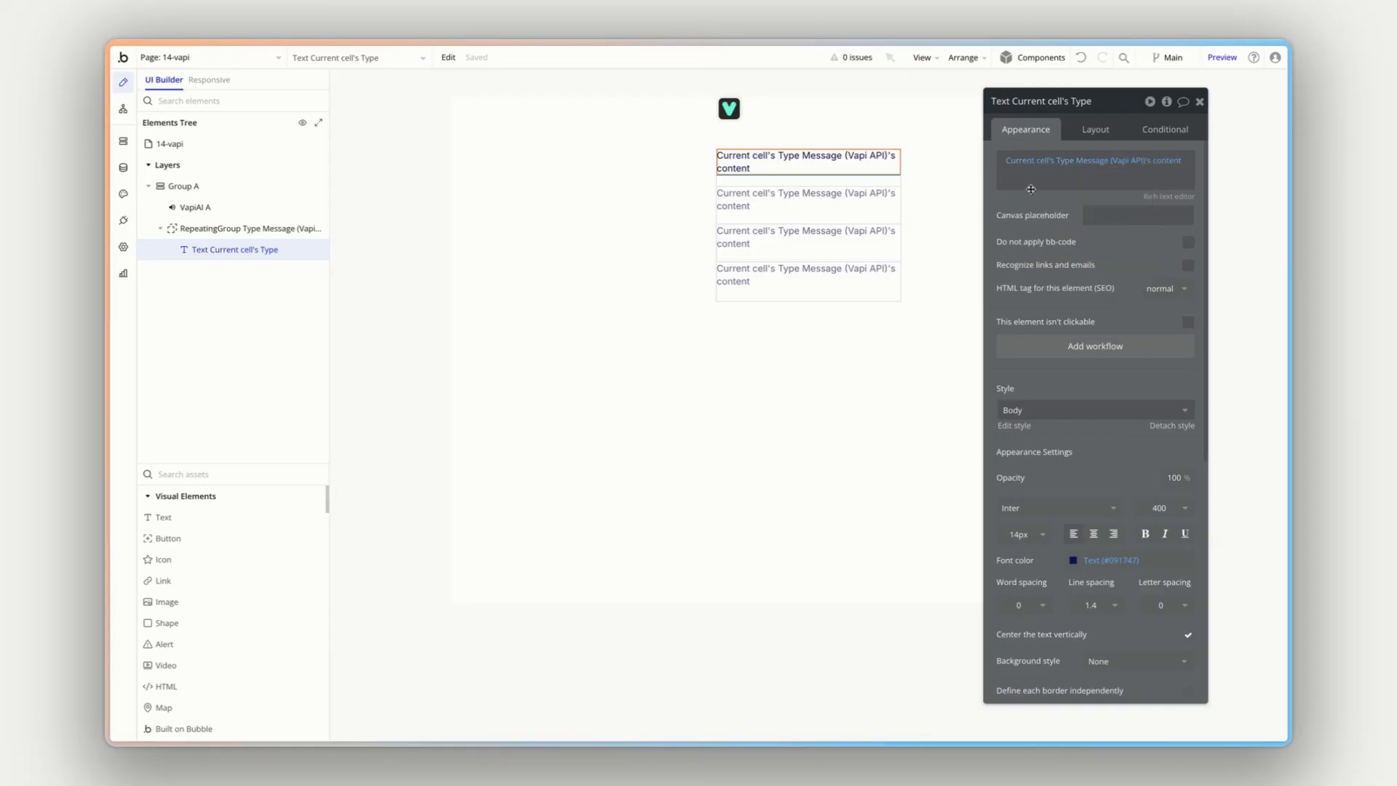
pyautogui.click(1091, 165)
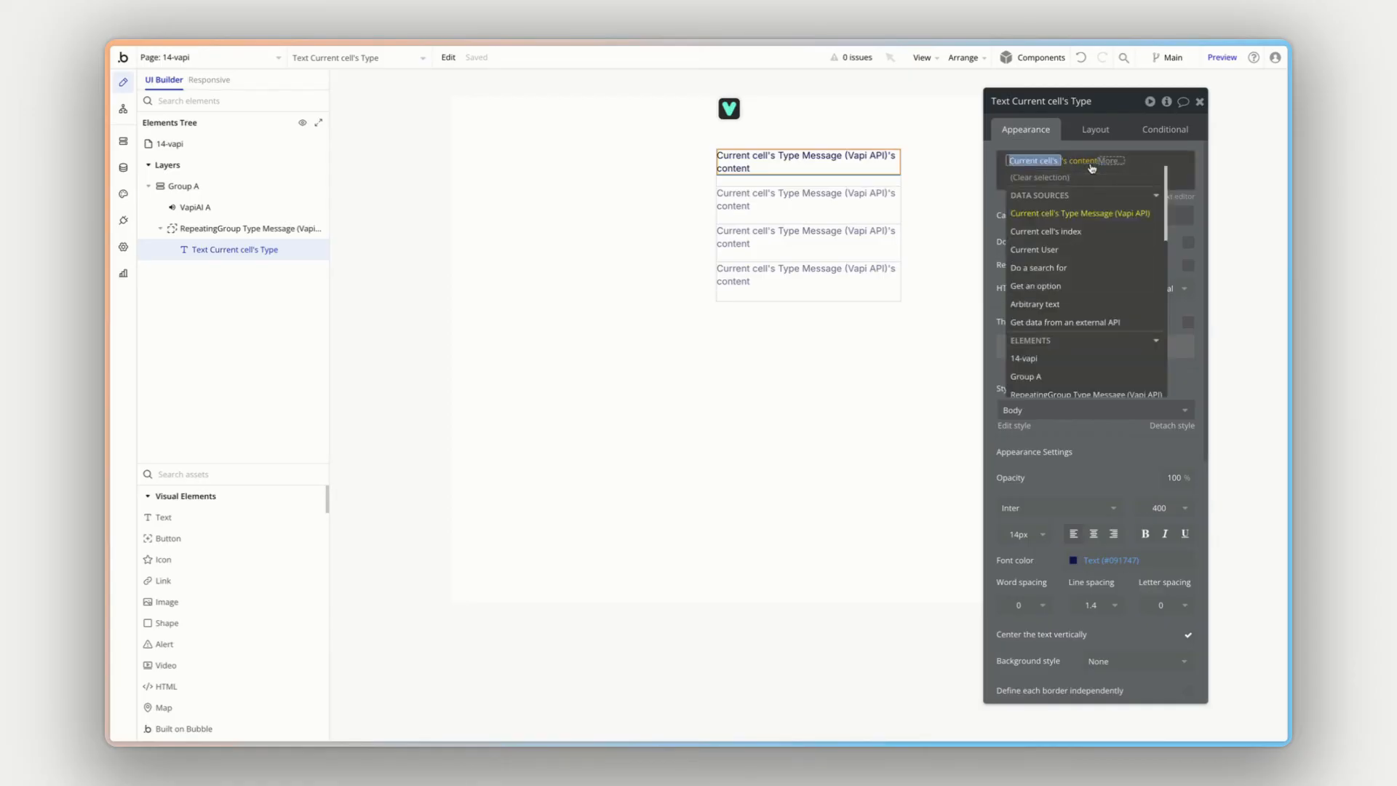
pyautogui.click(1002, 196)
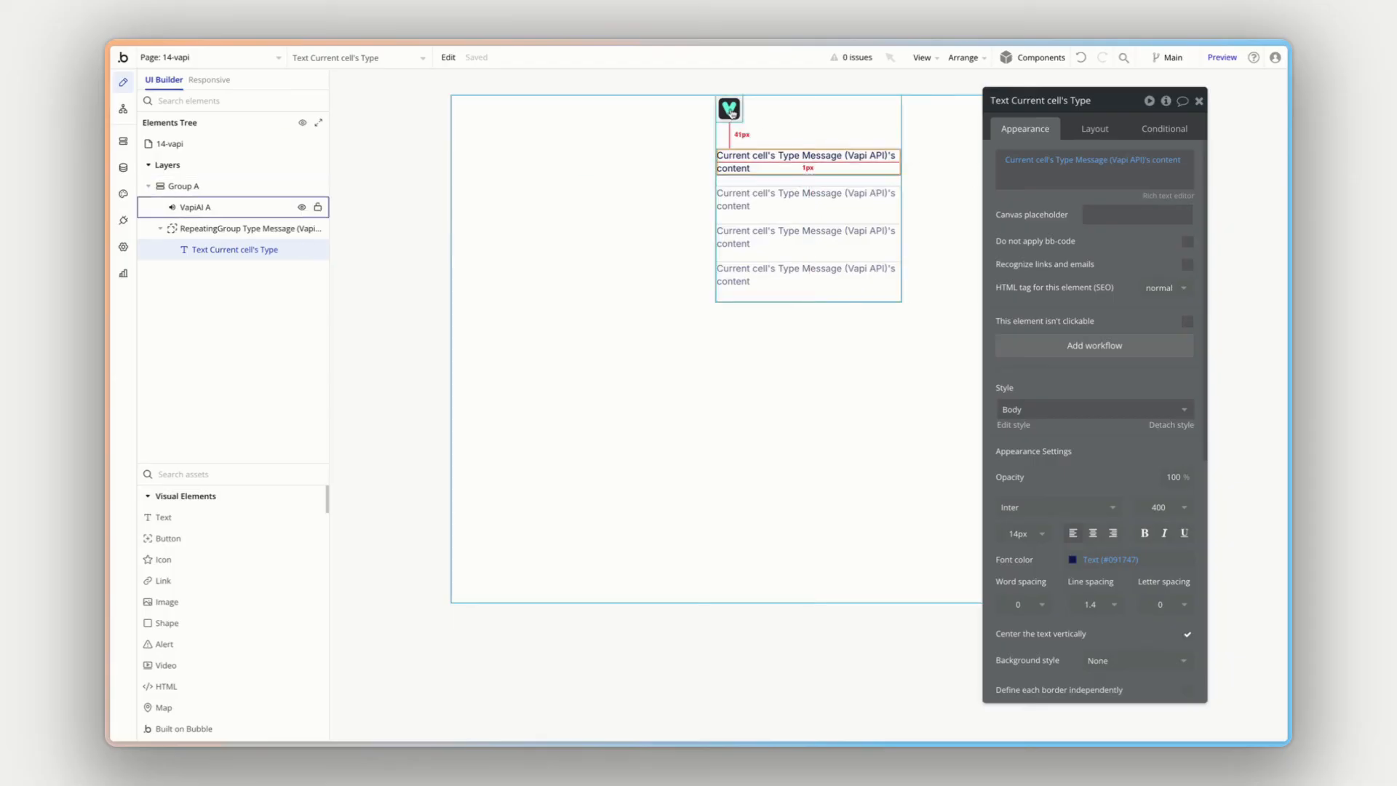
pyautogui.click(266, 227)
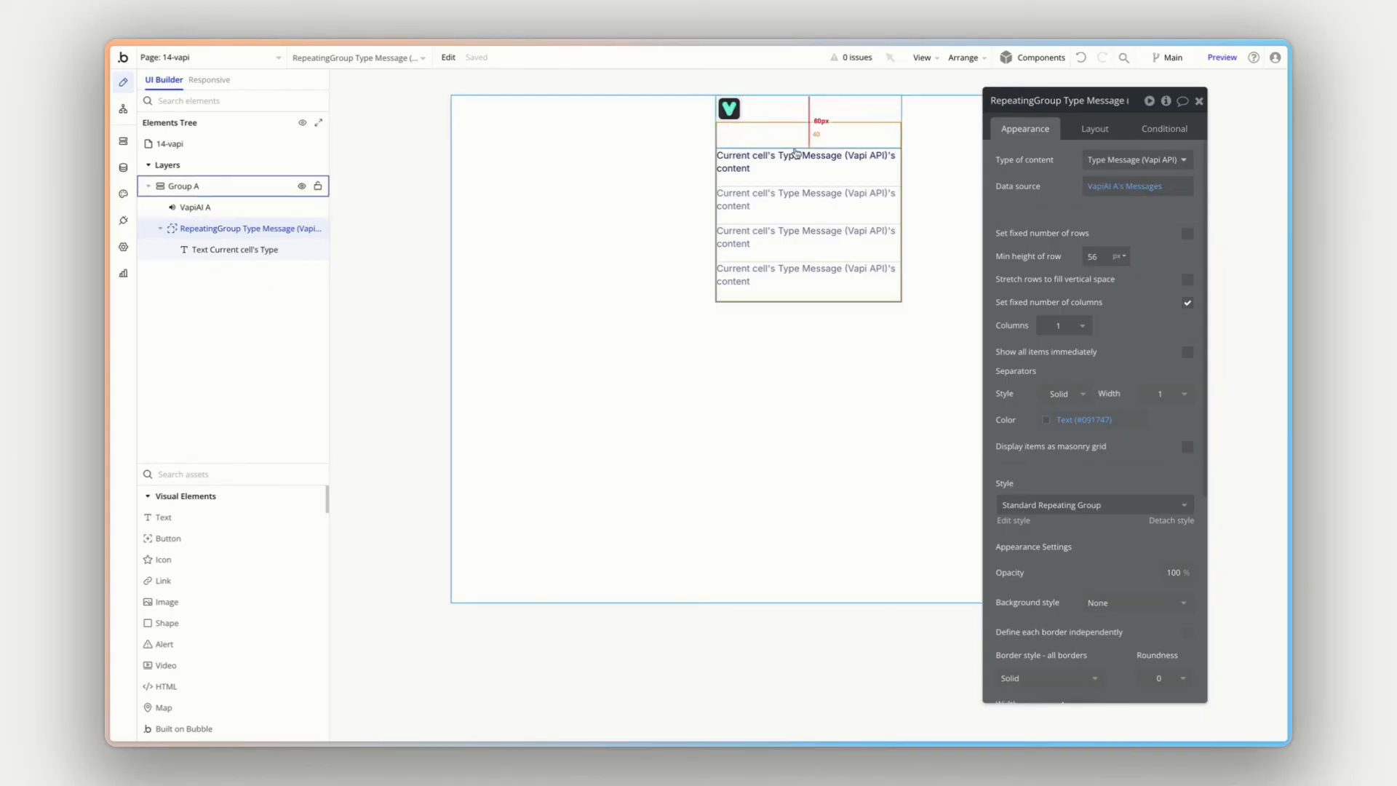
pyautogui.click(269, 246)
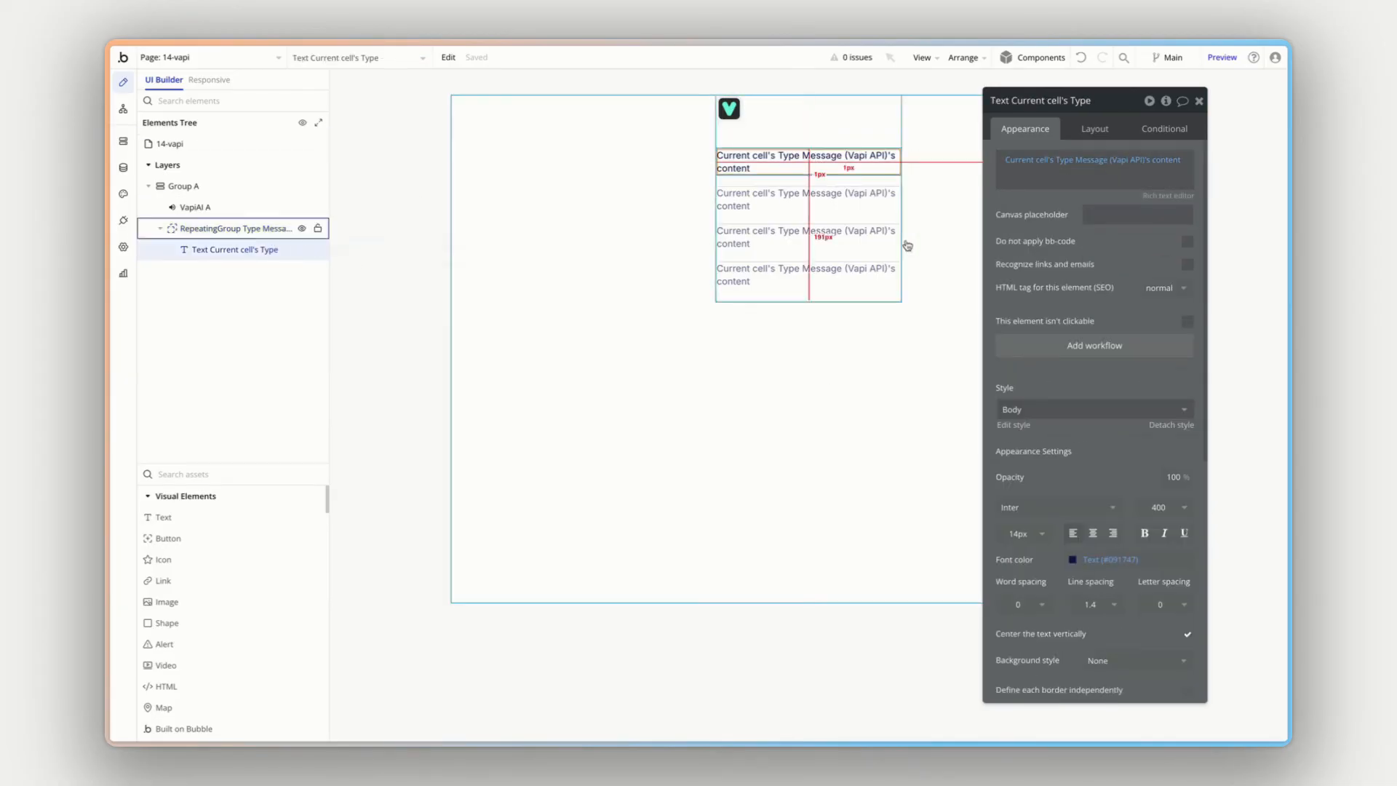
# - Set the message repeating group to be visible on page load and check the layout of its parent, Group A
pyautogui.click(284, 228)
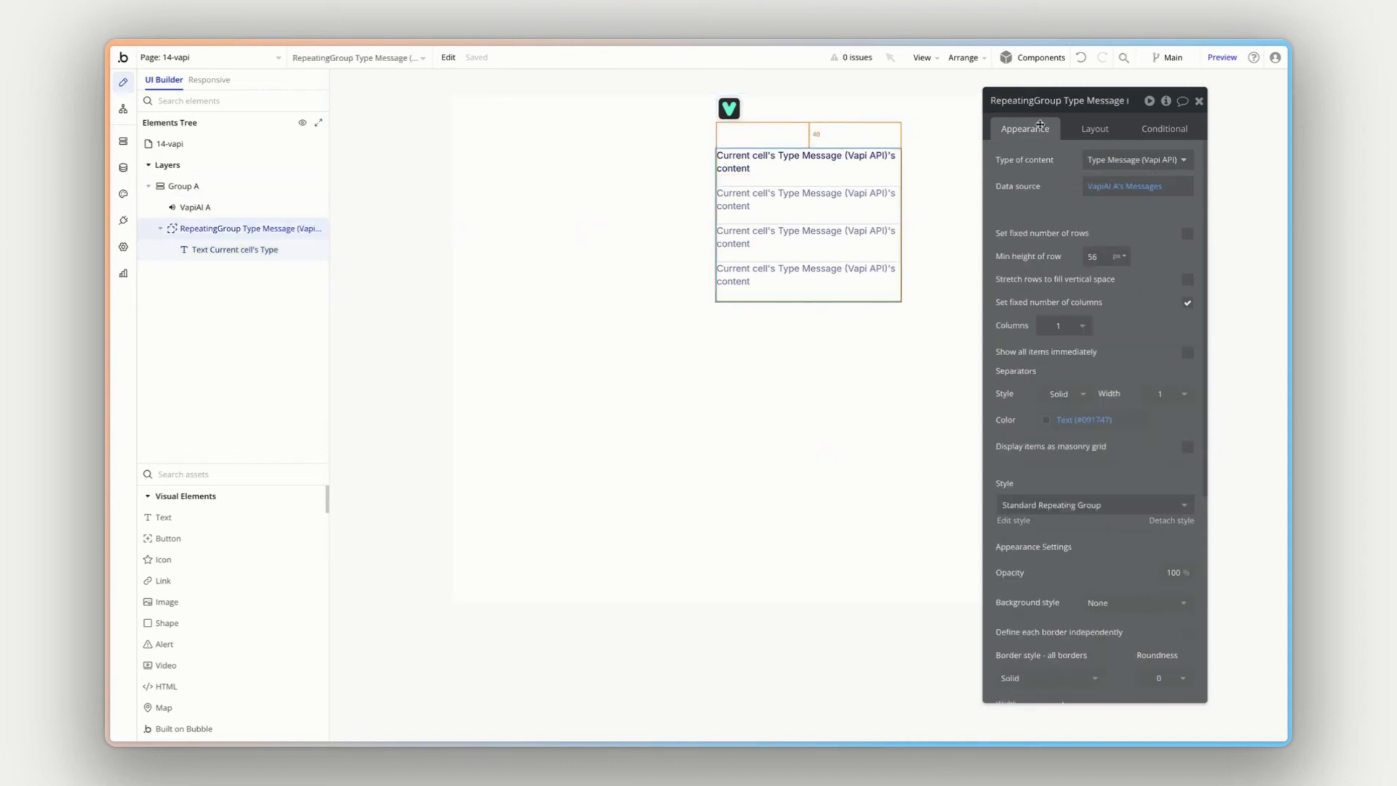
pyautogui.click(1087, 129)
pyautogui.click(1186, 222)
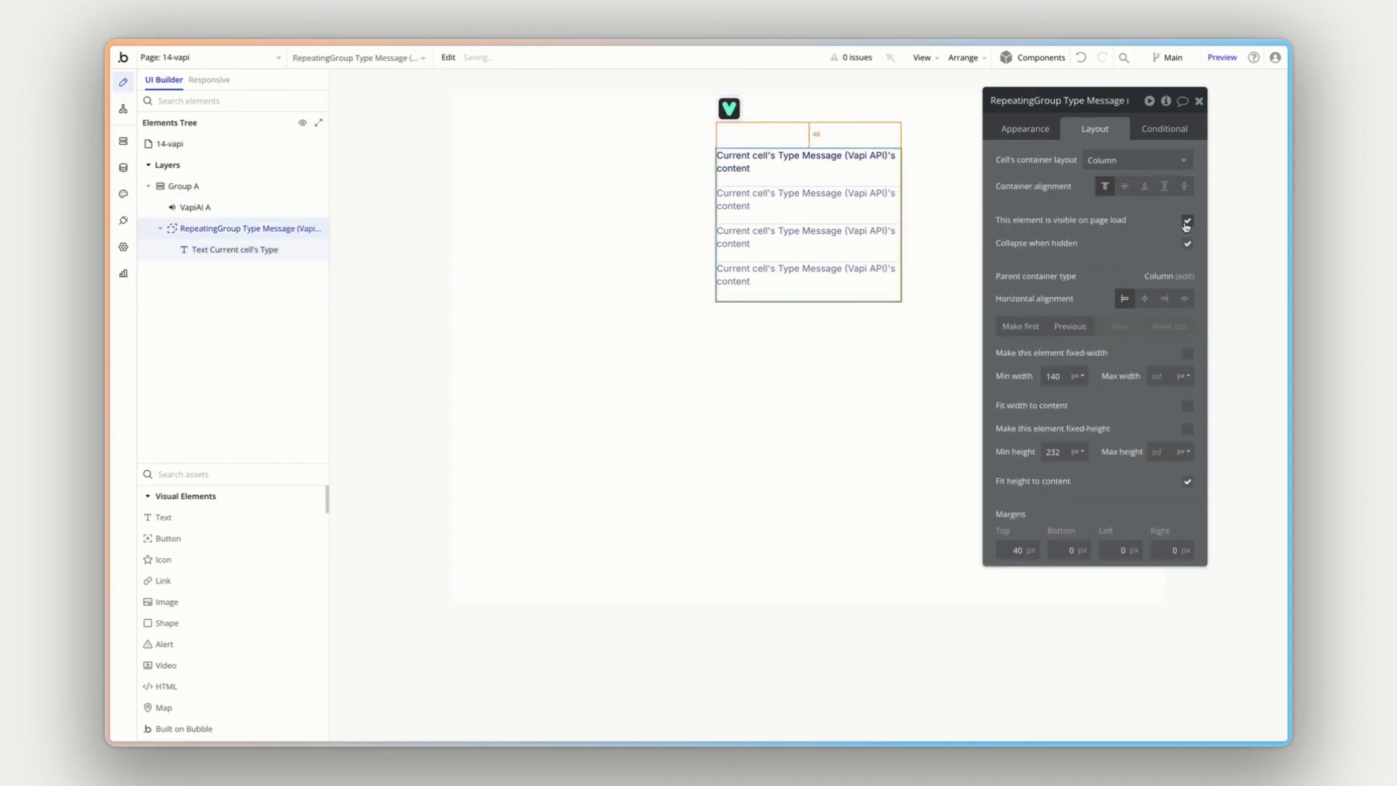
pyautogui.click(225, 186)
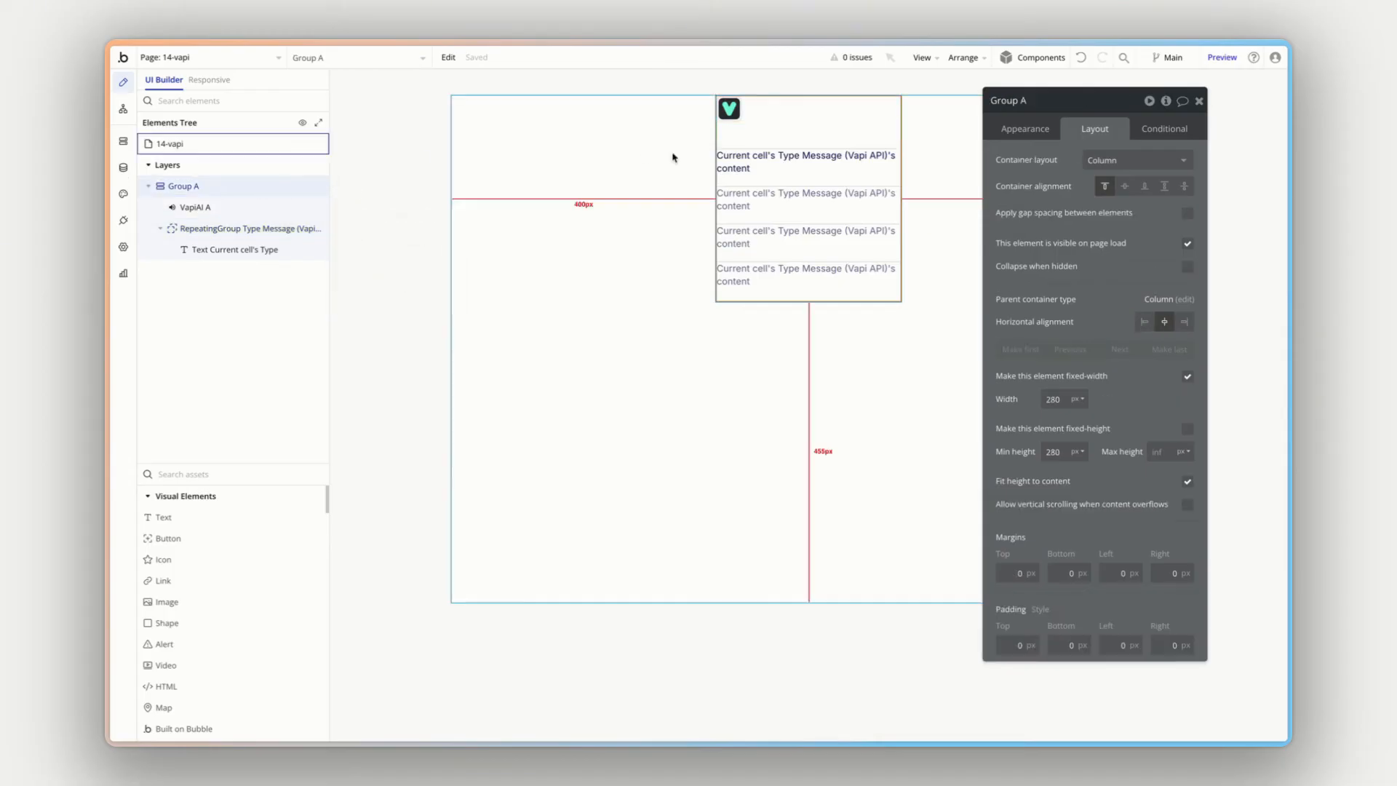
# - Preview the page, hold a test call with the AI assistant to check the message transcription, and end the call
pyautogui.click(1222, 58)
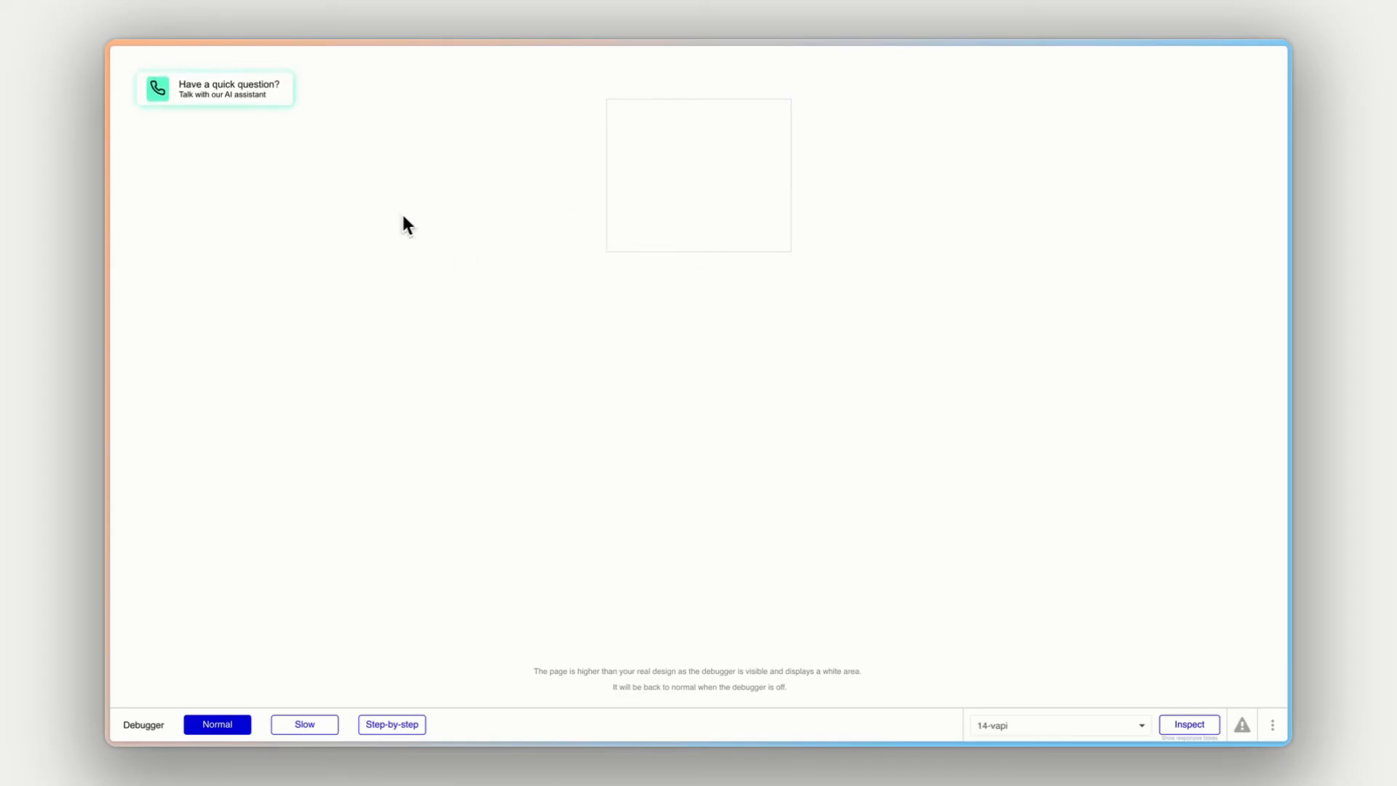
pyautogui.click(216, 94)
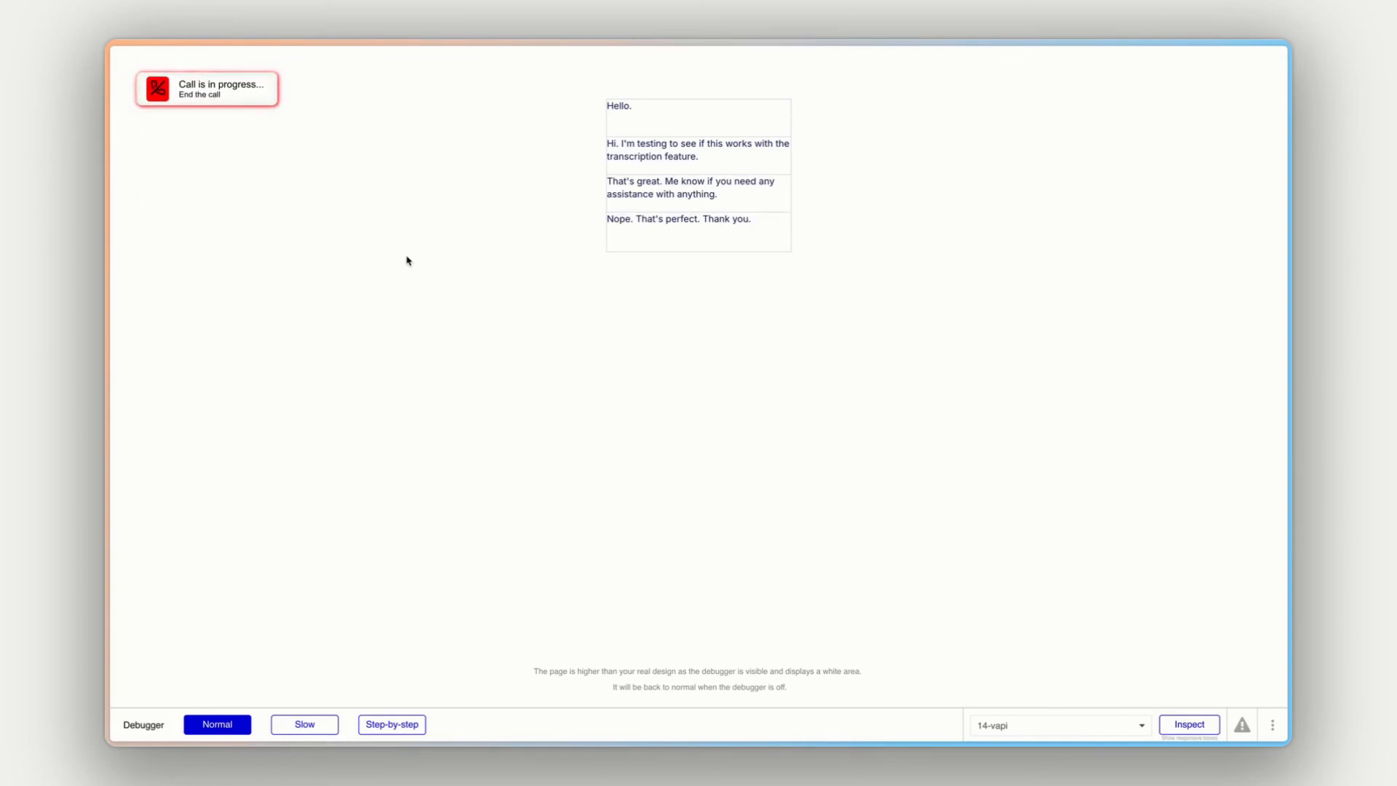
pyautogui.click(234, 96)
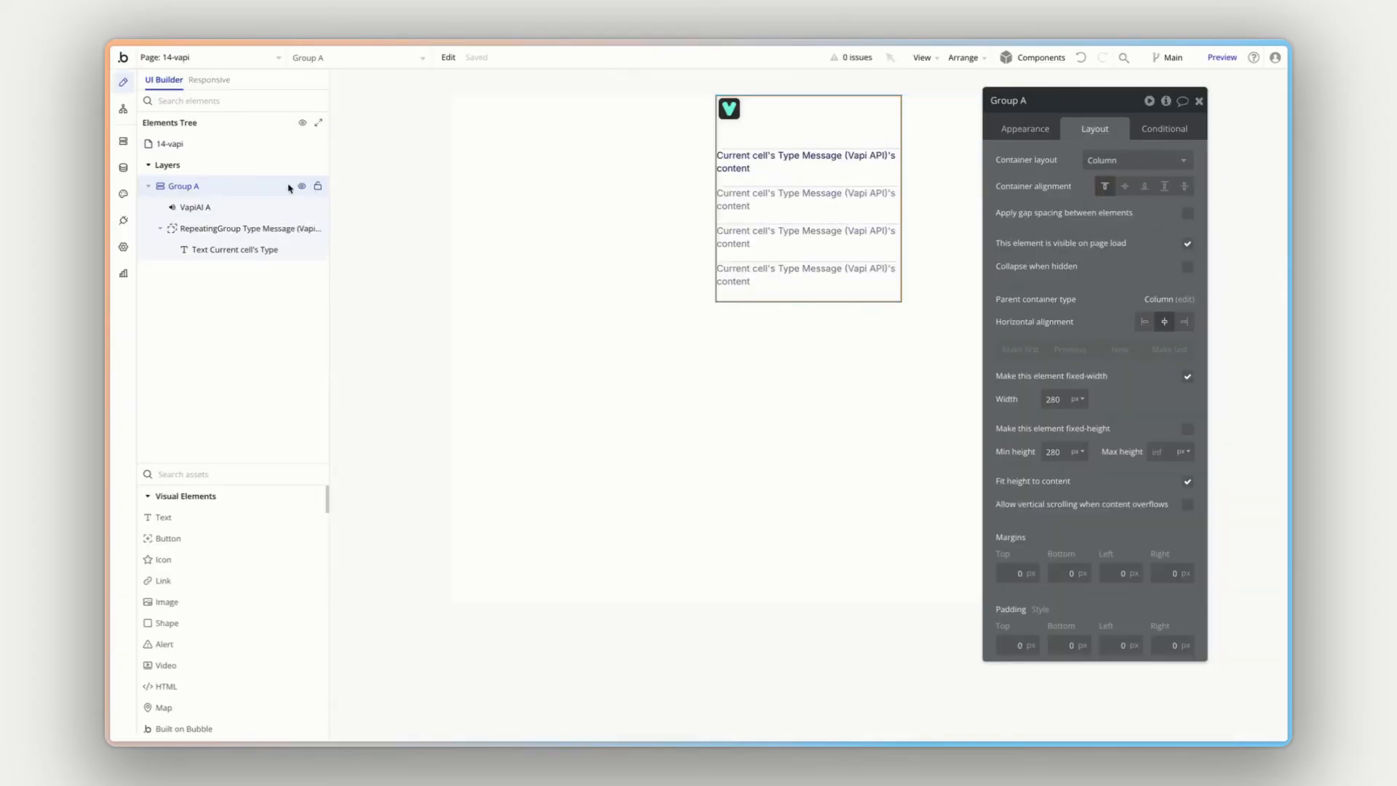
# - Return to the Bubble editor and reopen the message repeating group's appearance settings
pyautogui.click(240, 228)
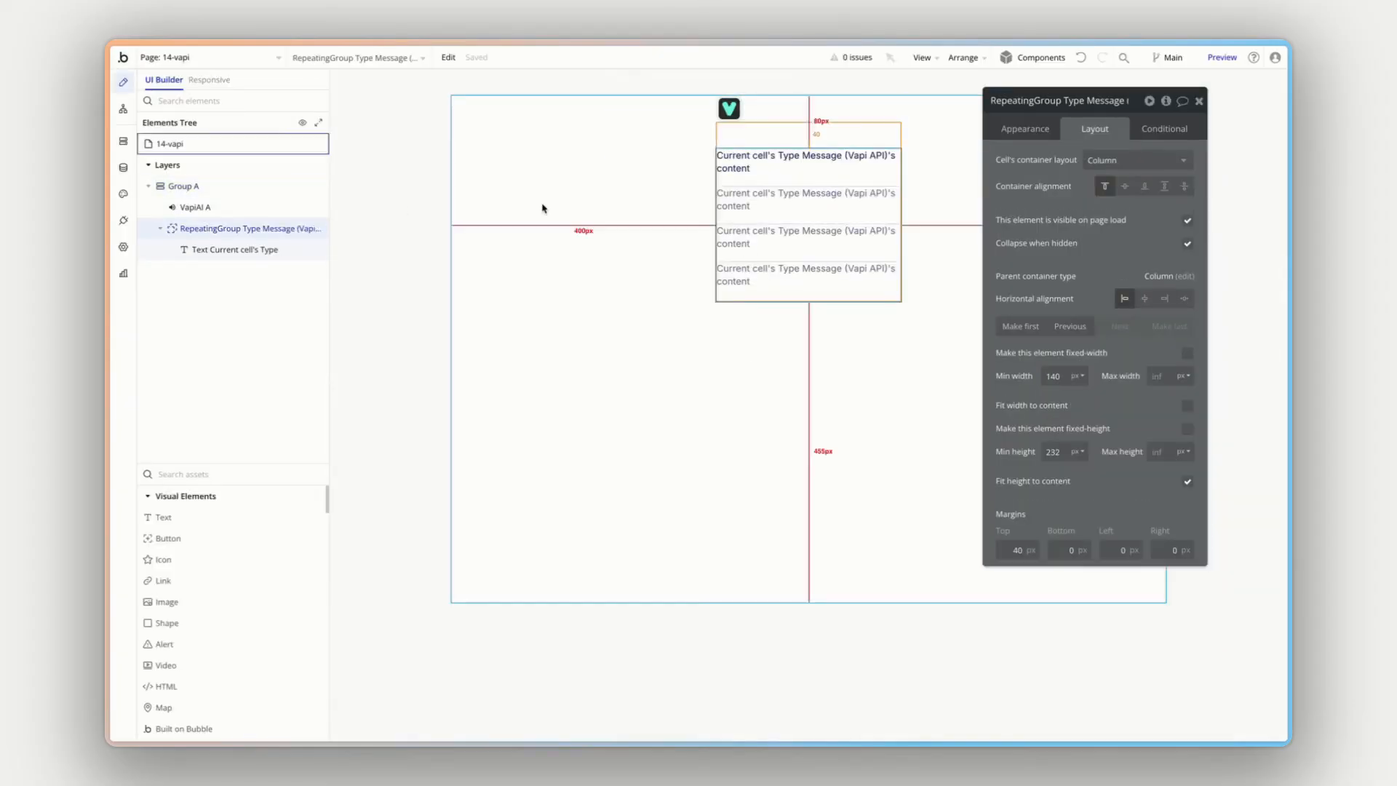
pyautogui.click(1036, 129)
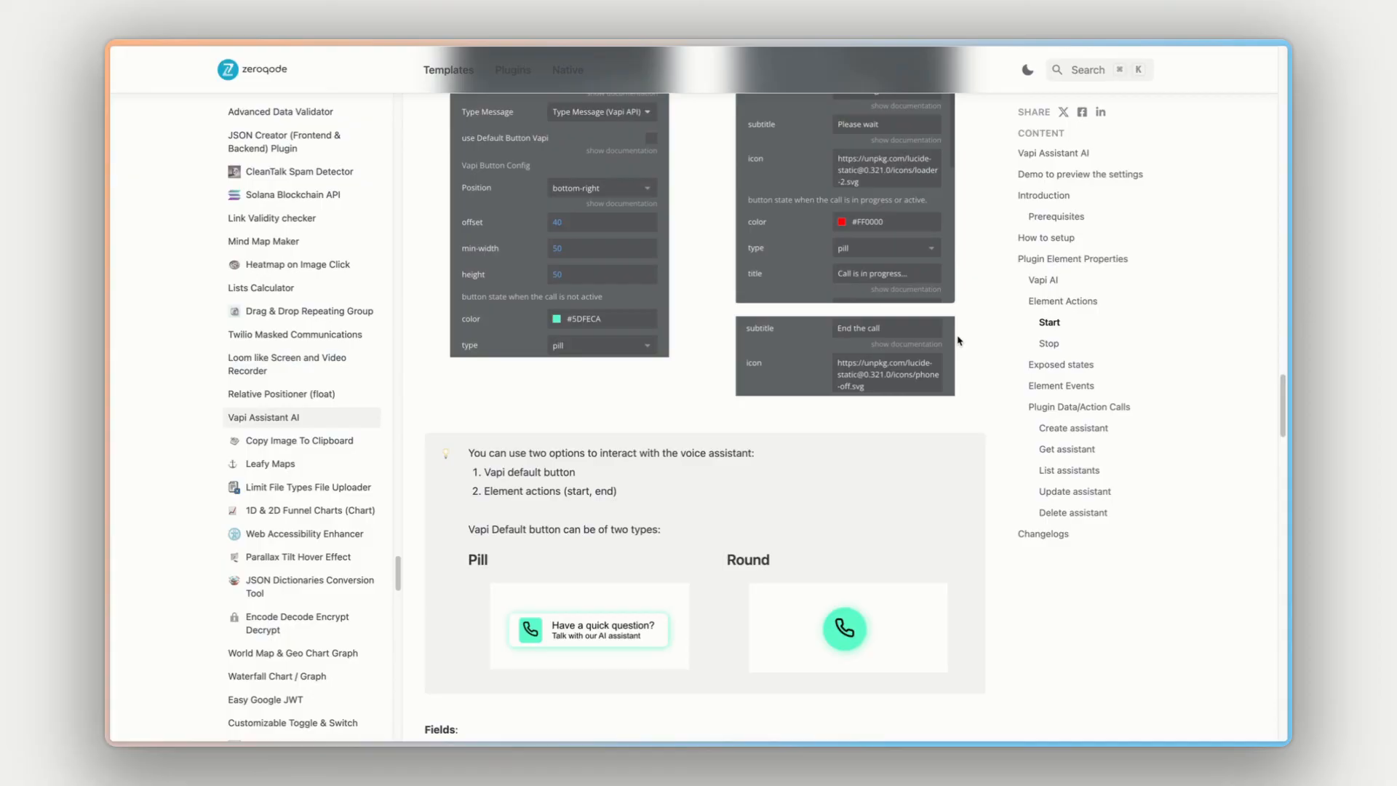
# - In Zeroqode's Vapi Assistant AI documentation, read the Start and Stop actions, exposed states and element events
pyautogui.scroll(-10, 970, 336)
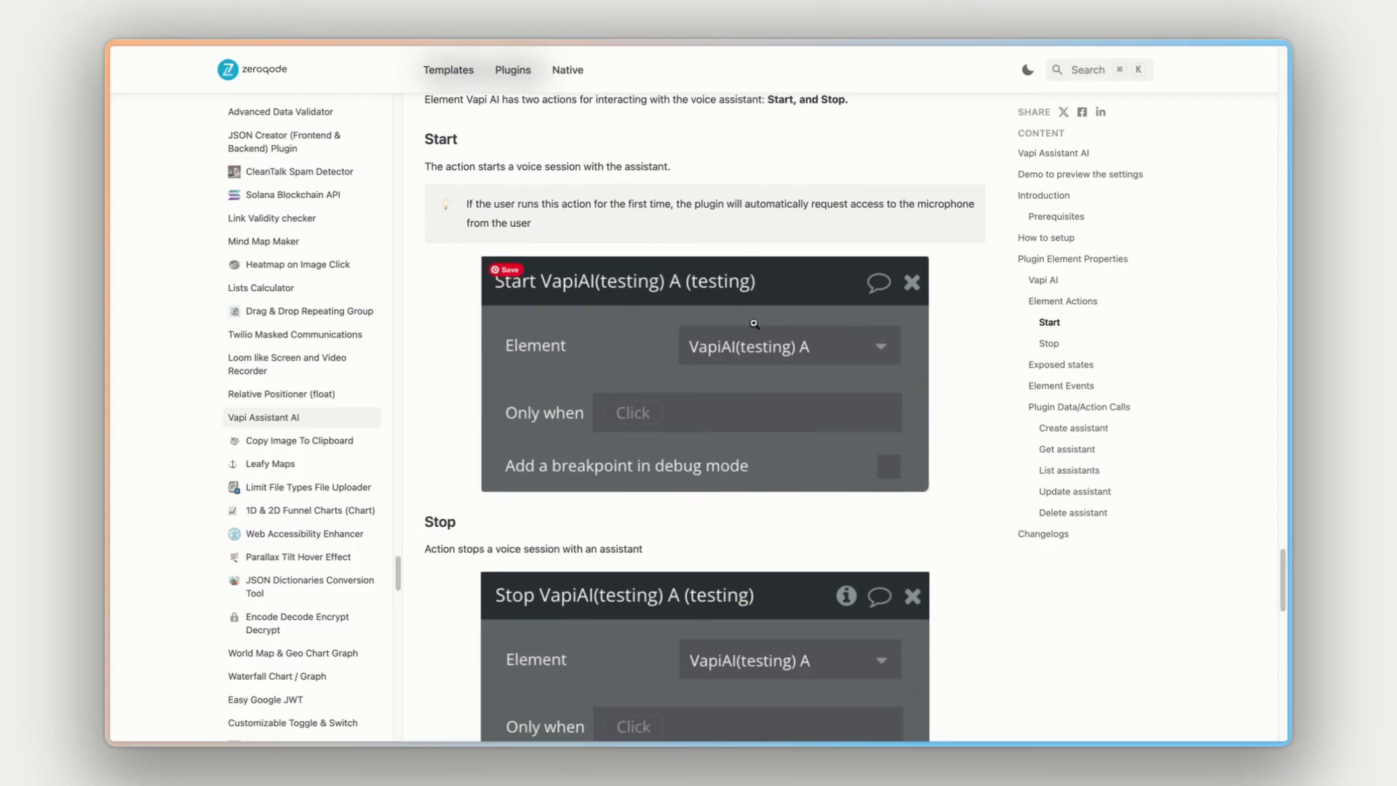
pyautogui.scroll(-5, 753, 323)
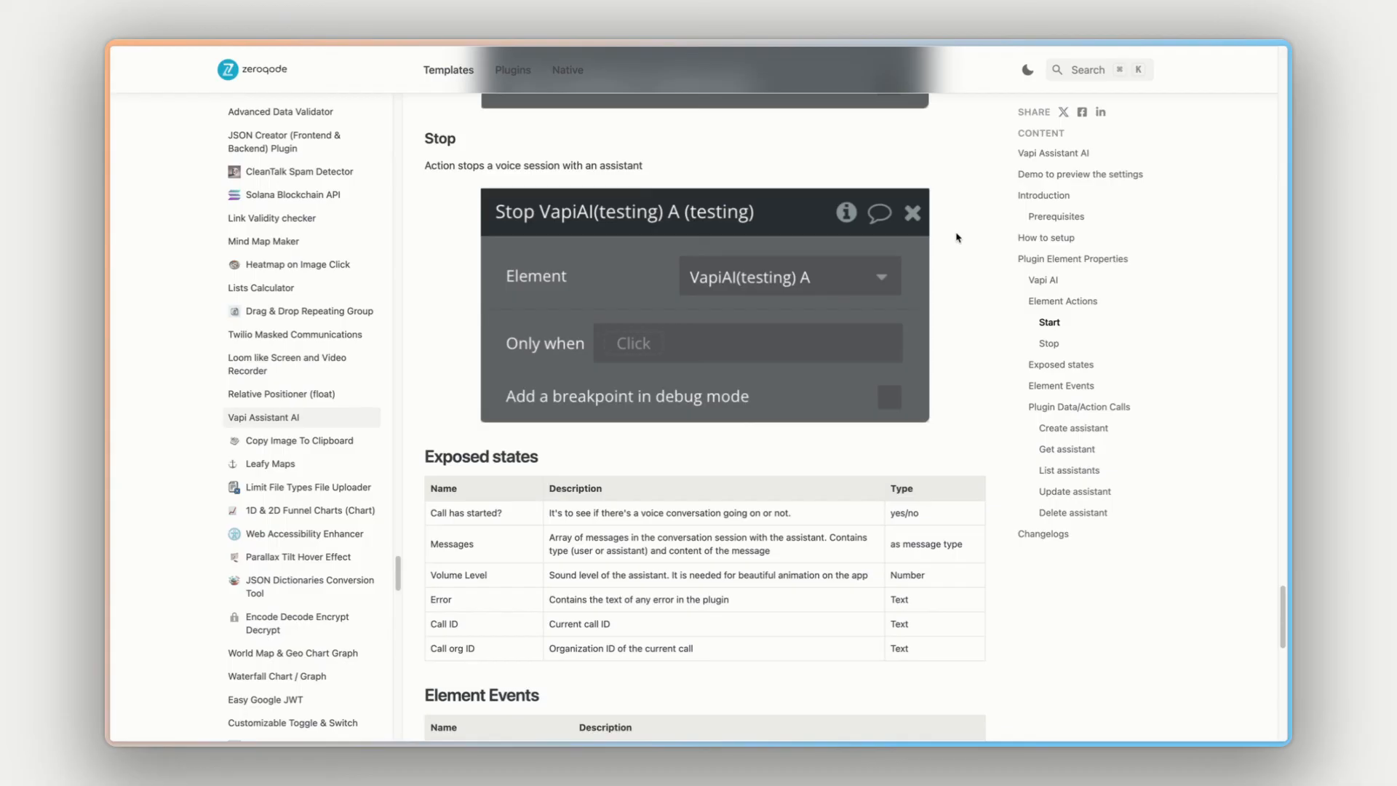
pyautogui.scroll(-6, 854, 288)
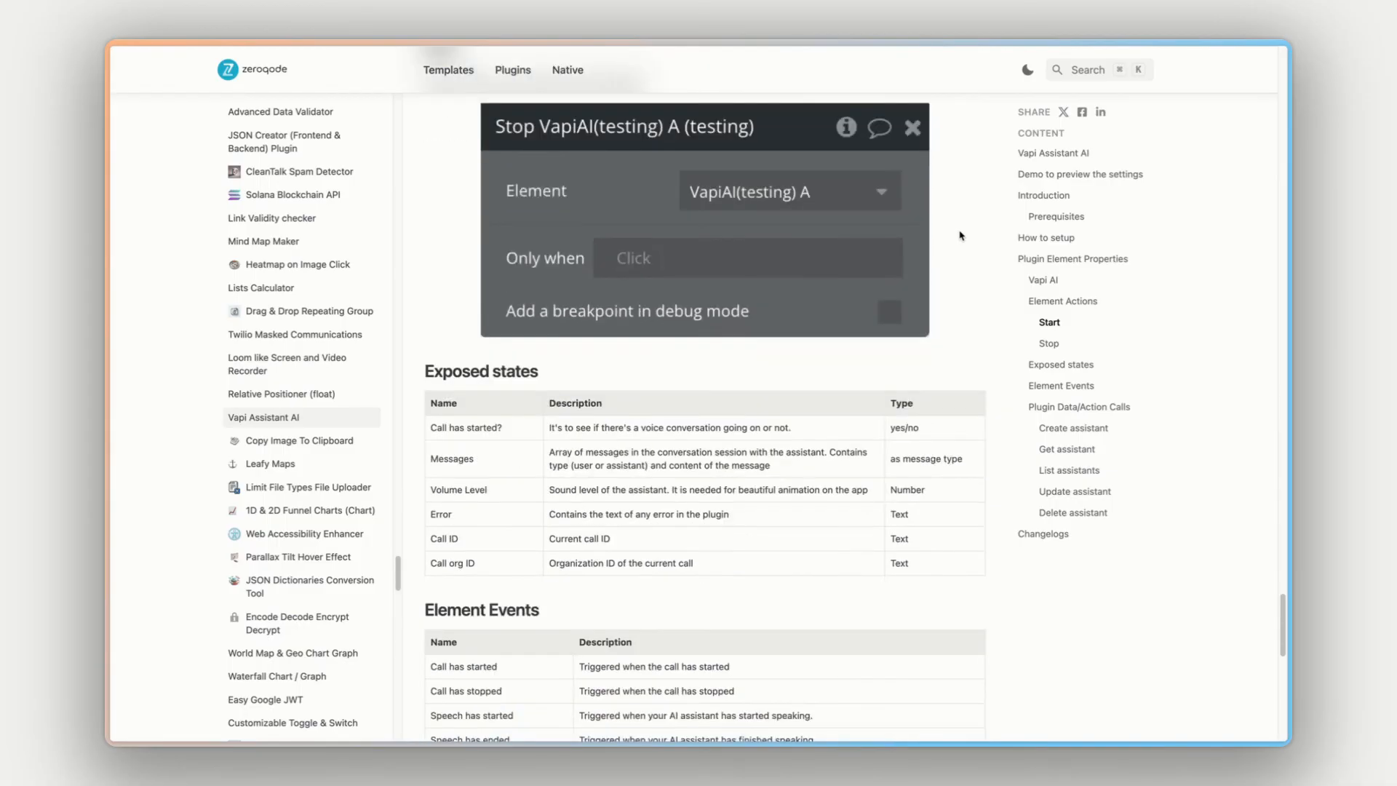
pyautogui.scroll(4, 854, 290)
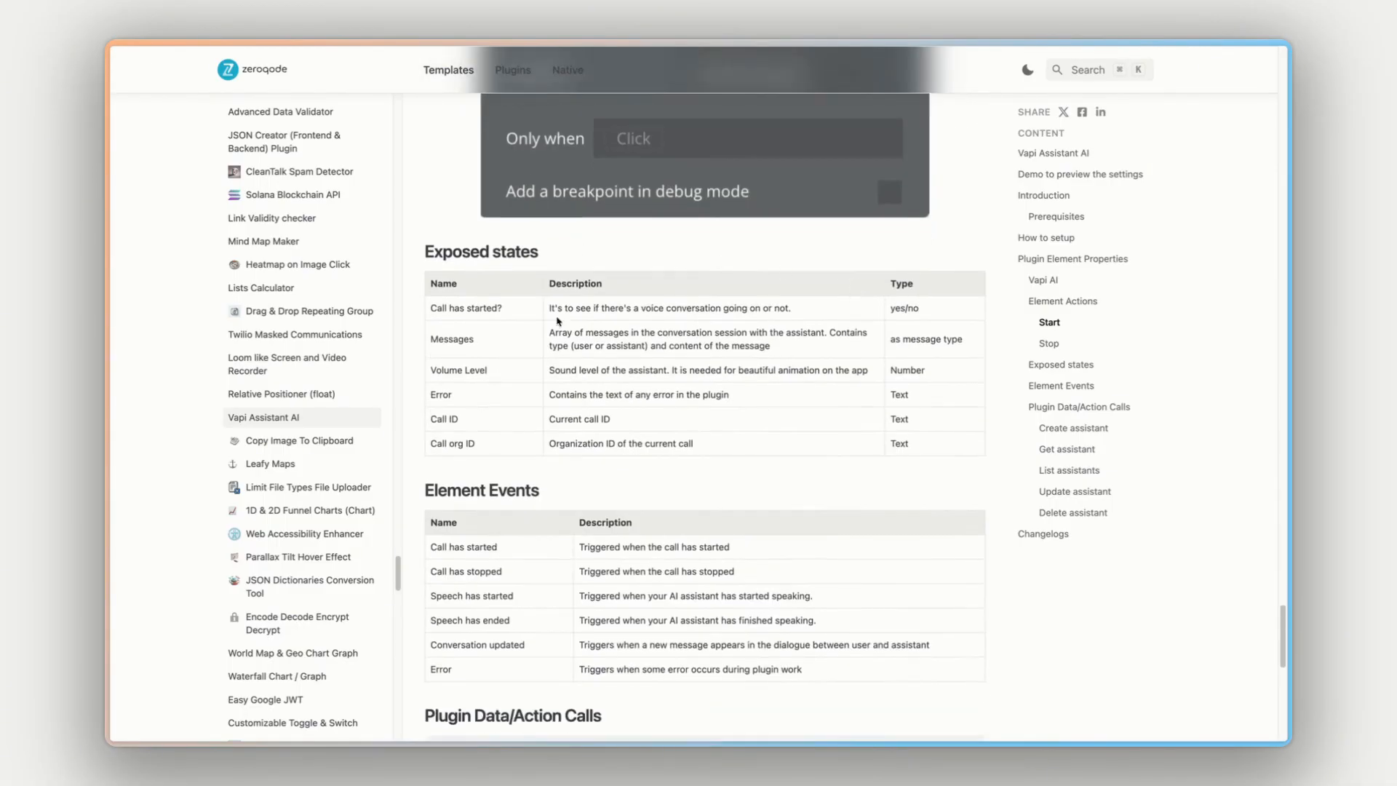
pyautogui.scroll(-4, 720, 294)
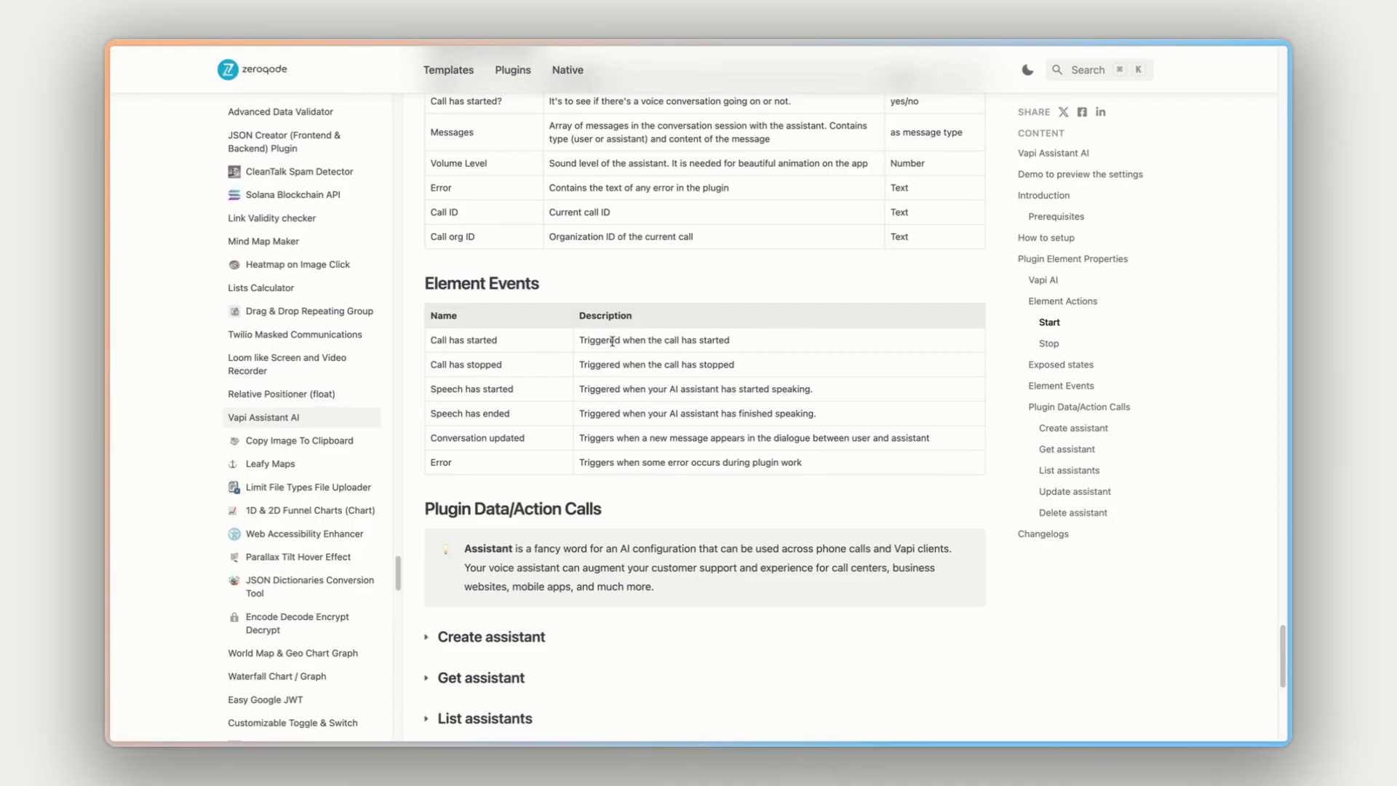
pyautogui.moveTo(609, 340); pyautogui.dragTo(728, 339)
pyautogui.click(664, 336)
pyautogui.scroll(-5, 866, 320)
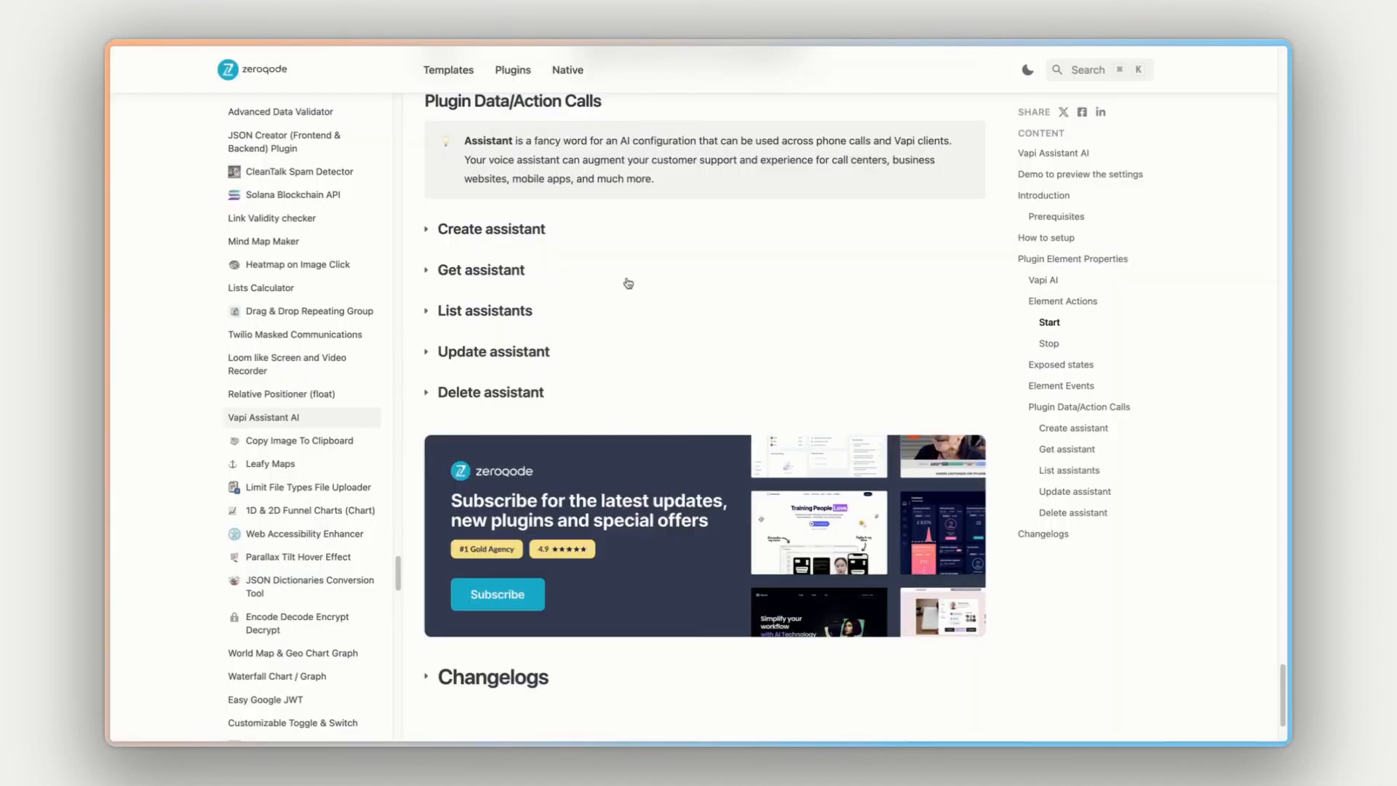
# - Expand the Create assistant call in the documentation and review its example parameters and field descriptions
pyautogui.click(539, 240)
pyautogui.scroll(-1, 684, 233)
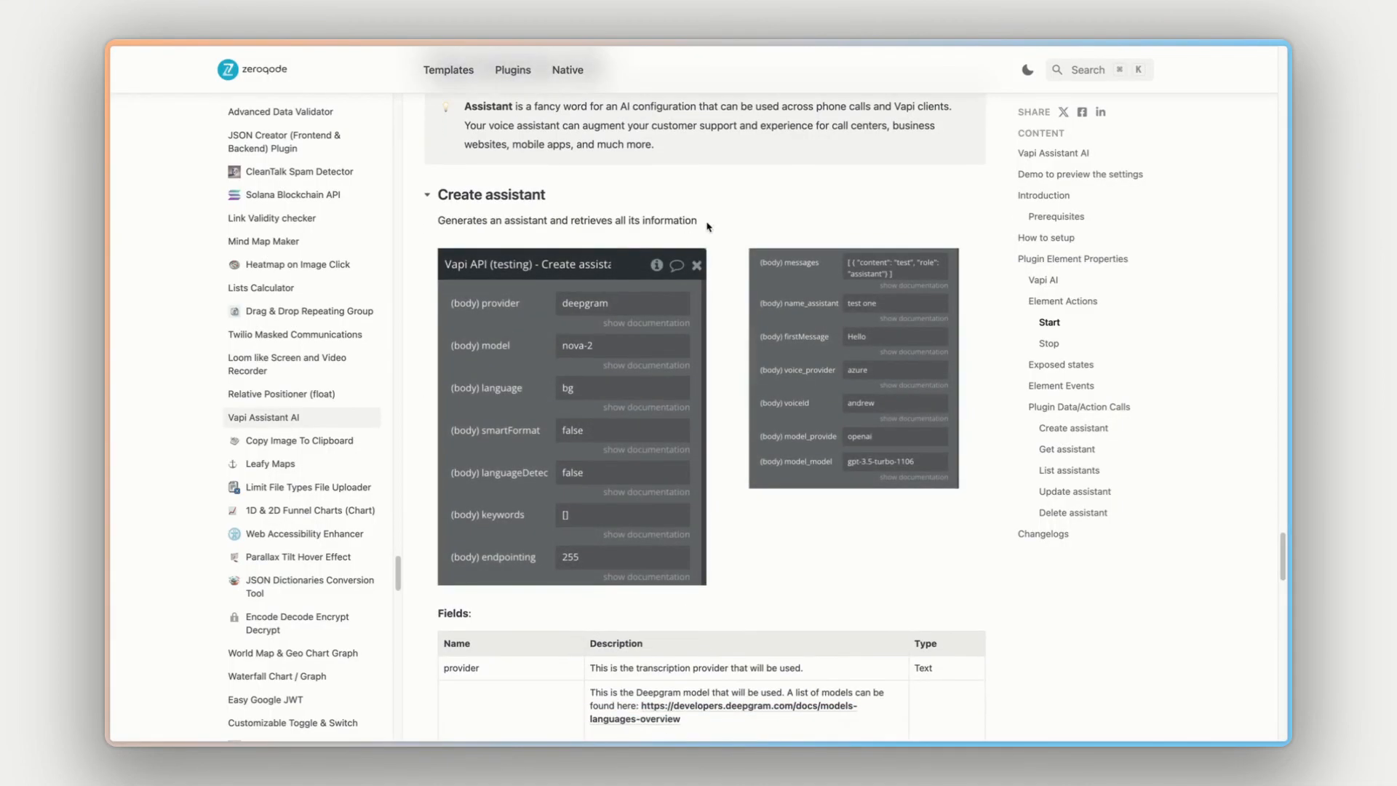
pyautogui.scroll(-3, 720, 229)
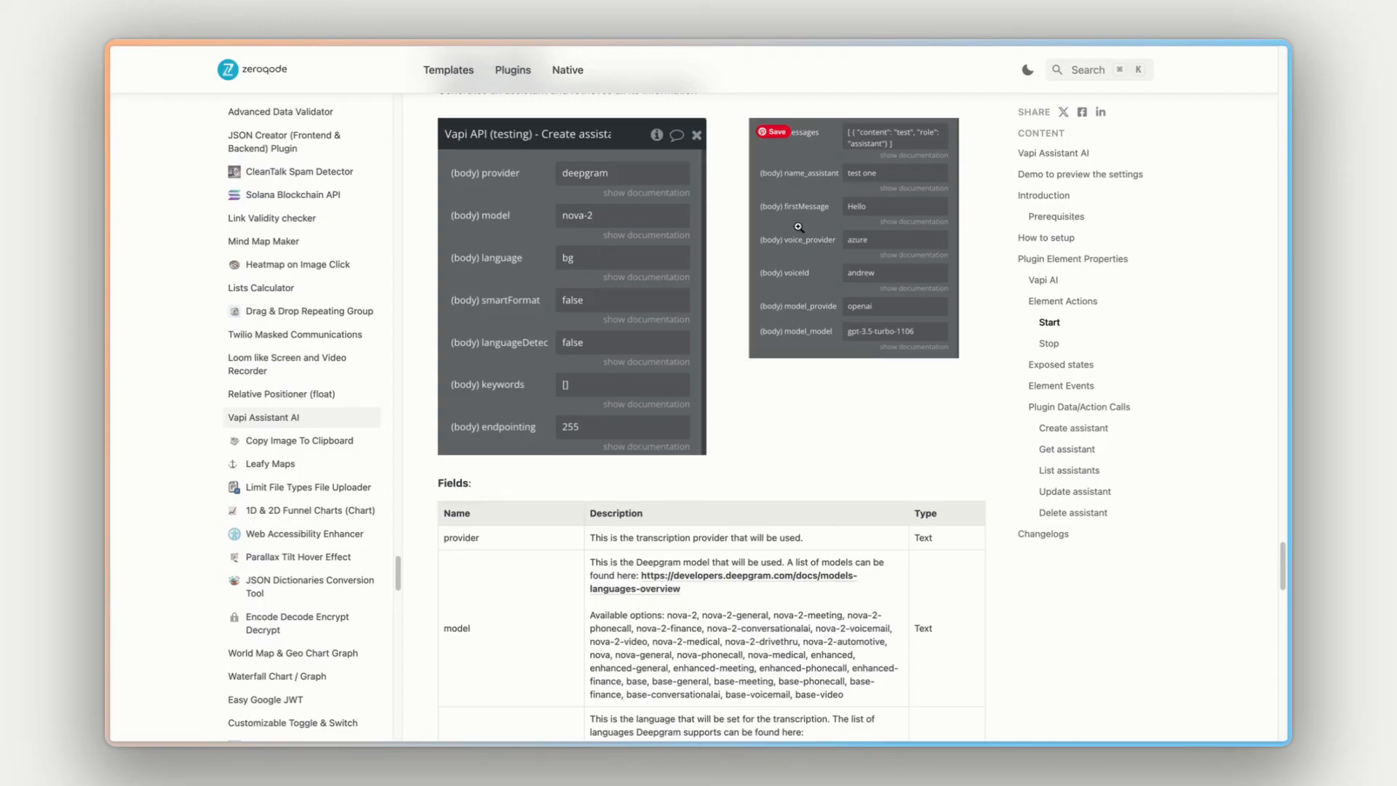
pyautogui.scroll(-10, 793, 233)
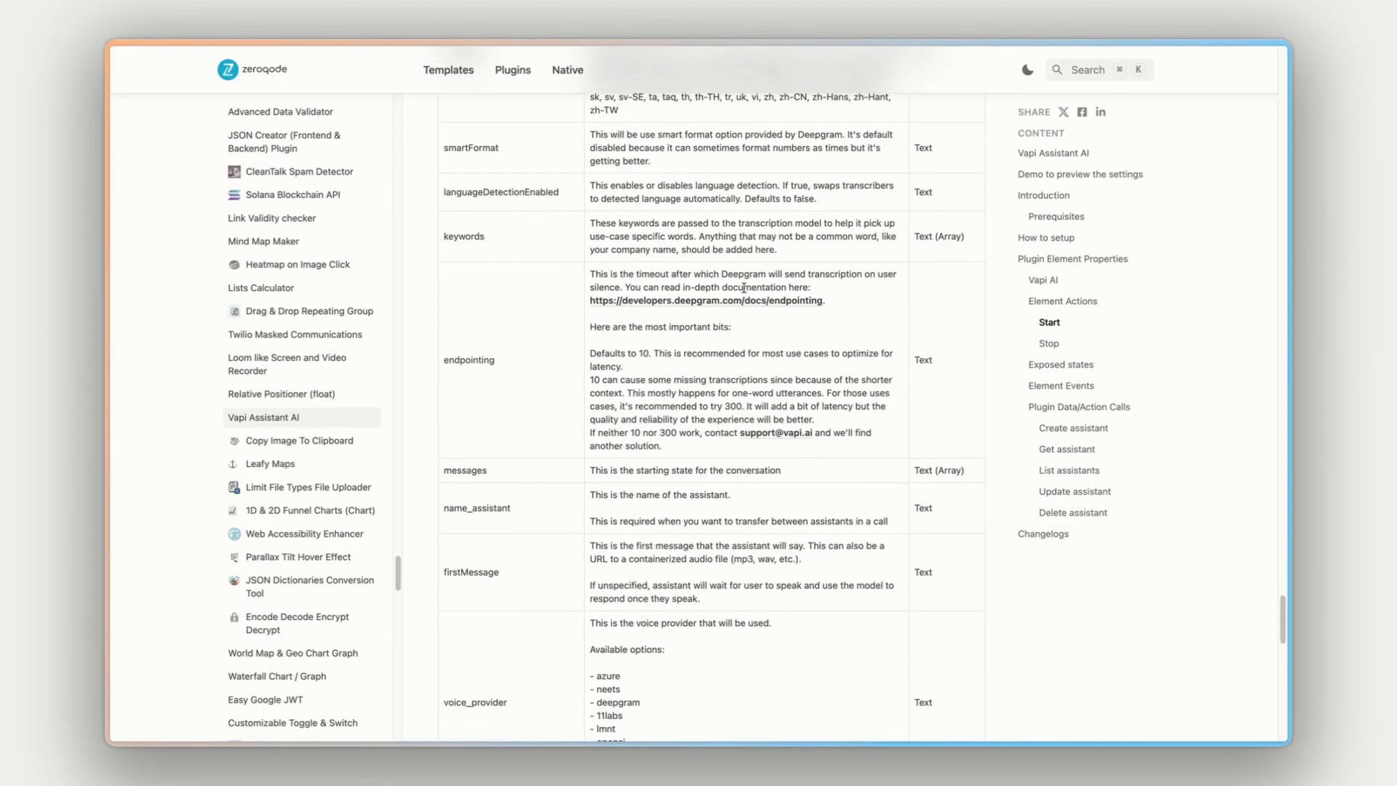
pyautogui.scroll(-15, 744, 288)
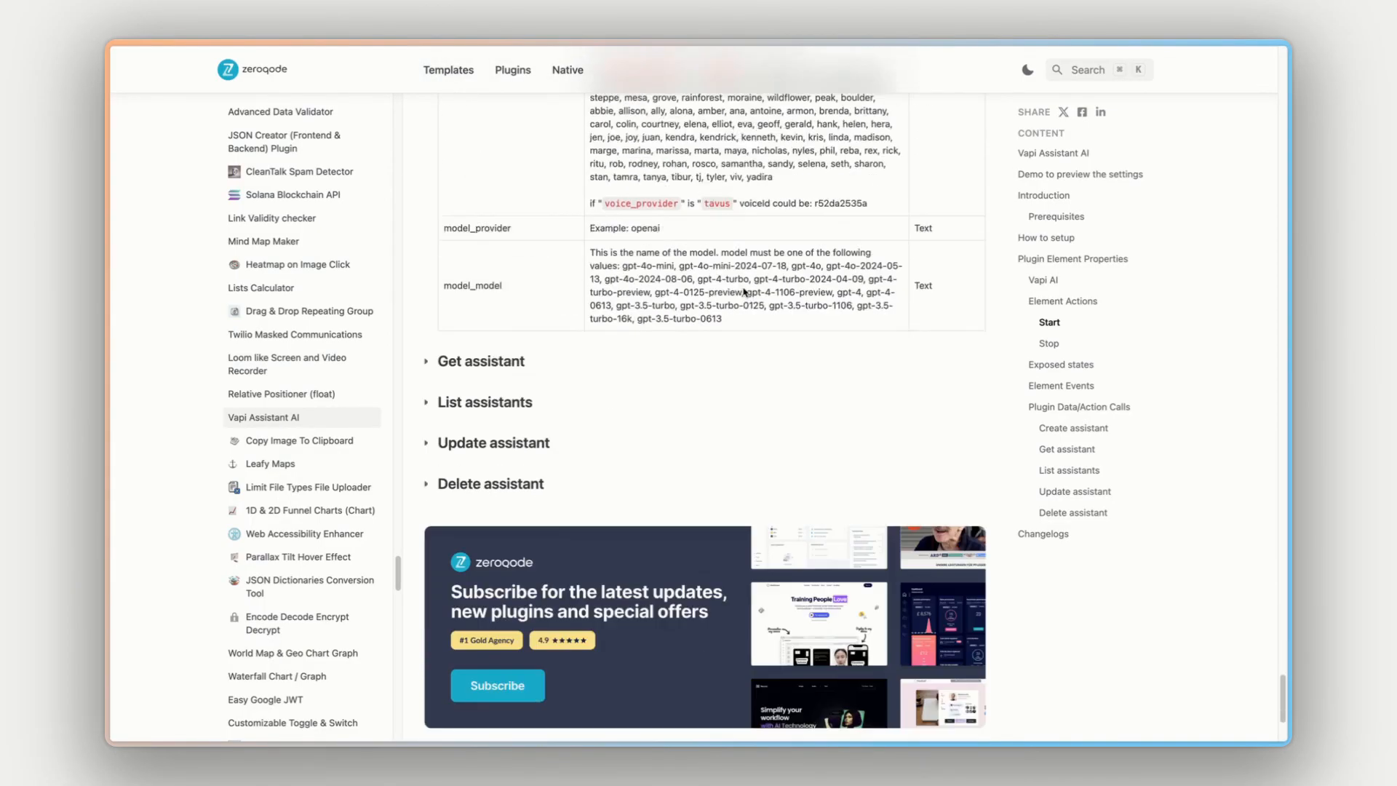
pyautogui.scroll(-3, 743, 291)
# - Check the List assistants and Get assistant calls in the documentation, collapse them, and return to the exposed states and element events tables
pyautogui.click(513, 286)
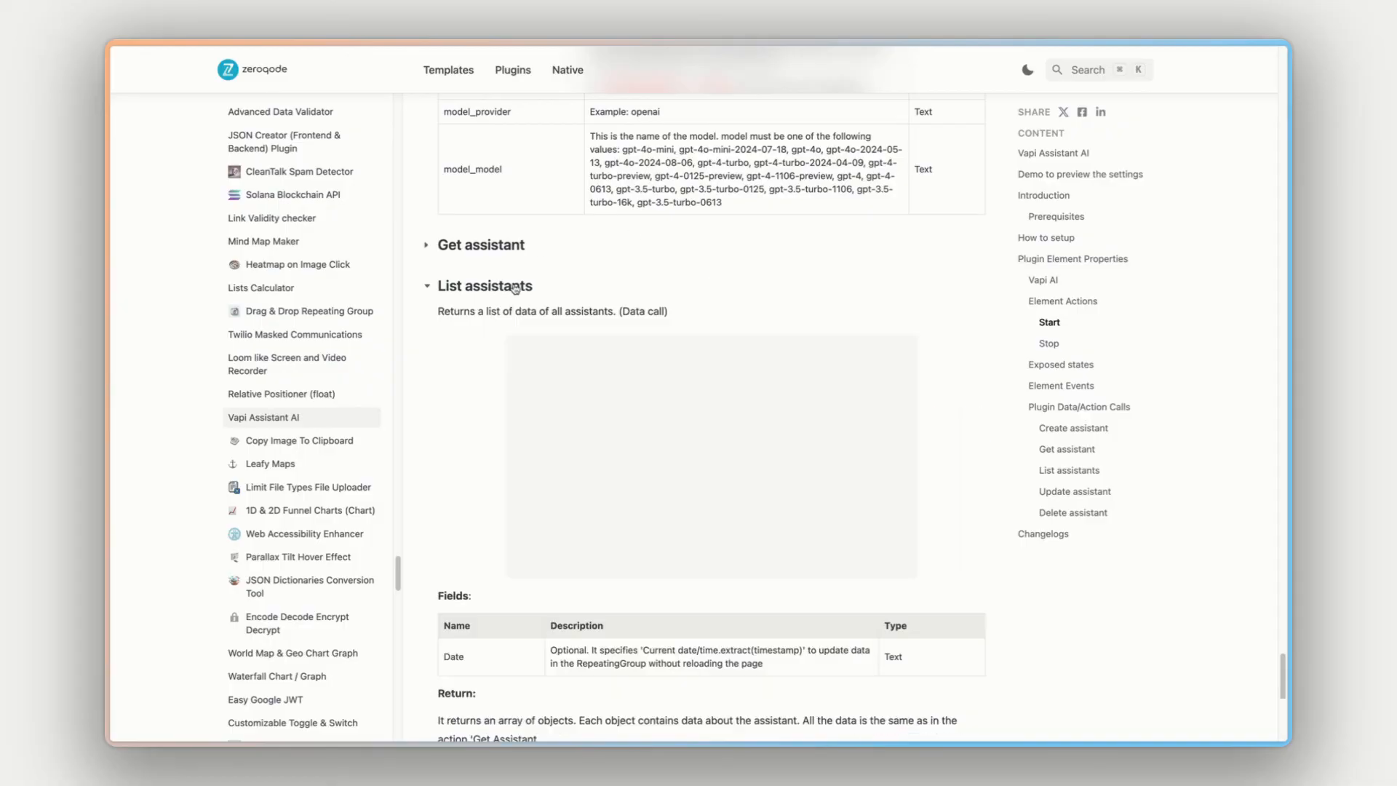
pyautogui.click(495, 248)
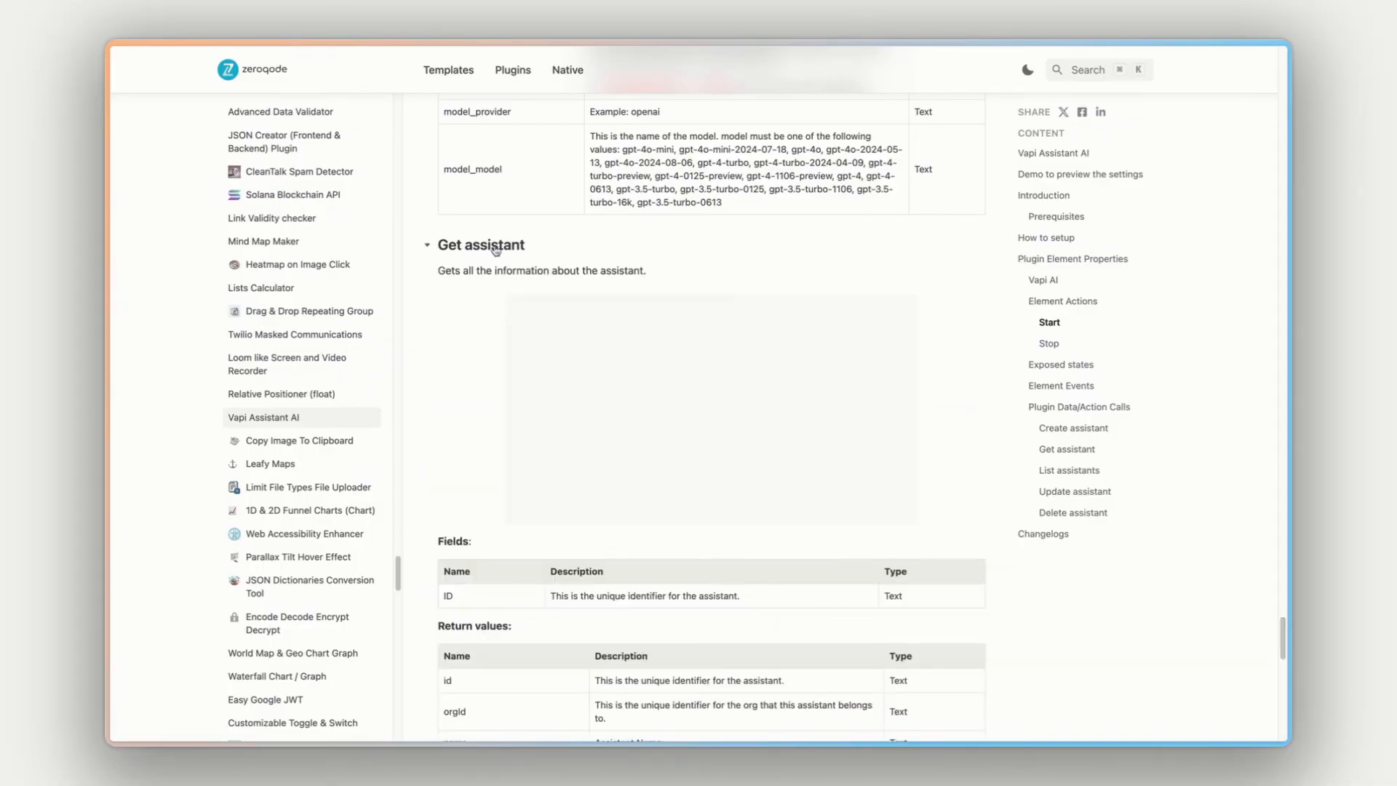
pyautogui.click(495, 247)
pyautogui.scroll(8, 677, 259)
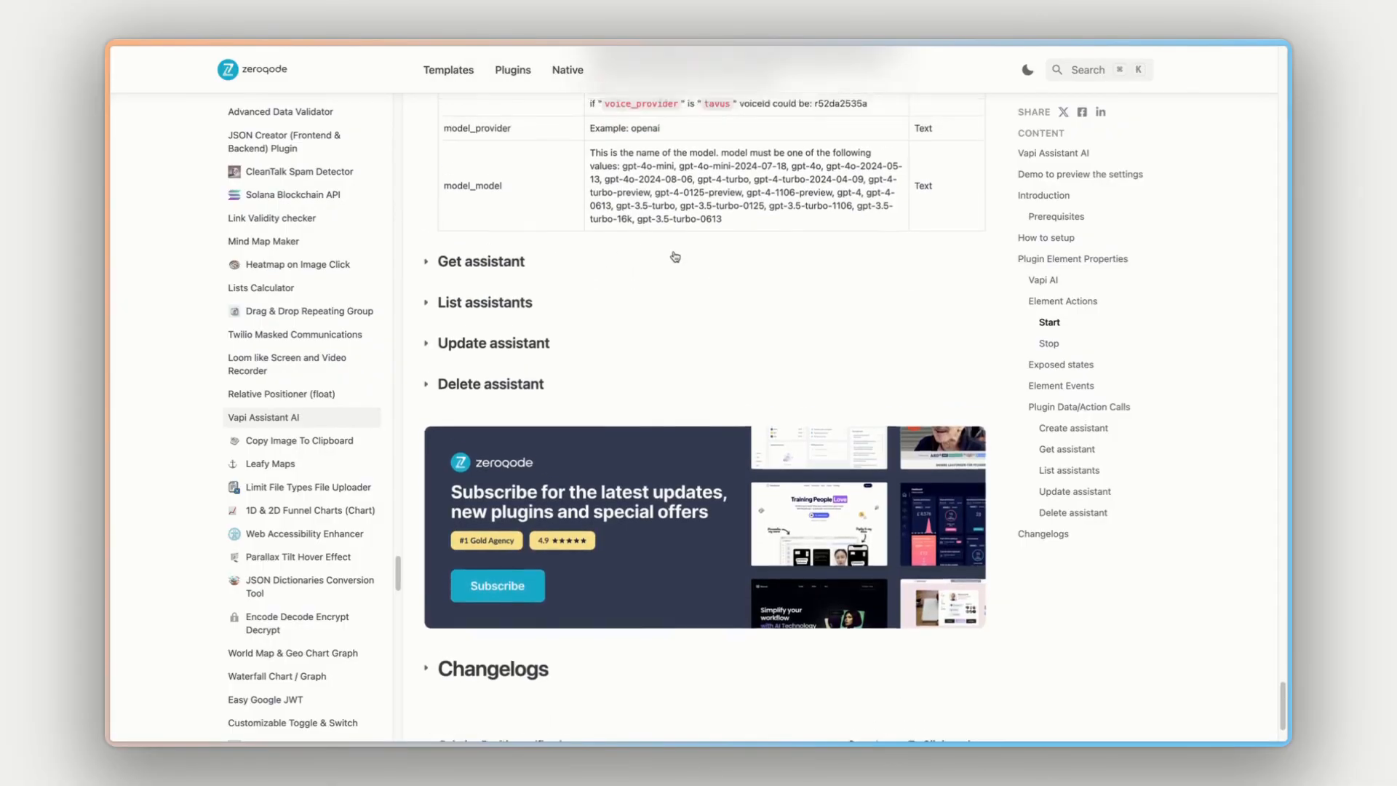
pyautogui.scroll(10, 669, 261)
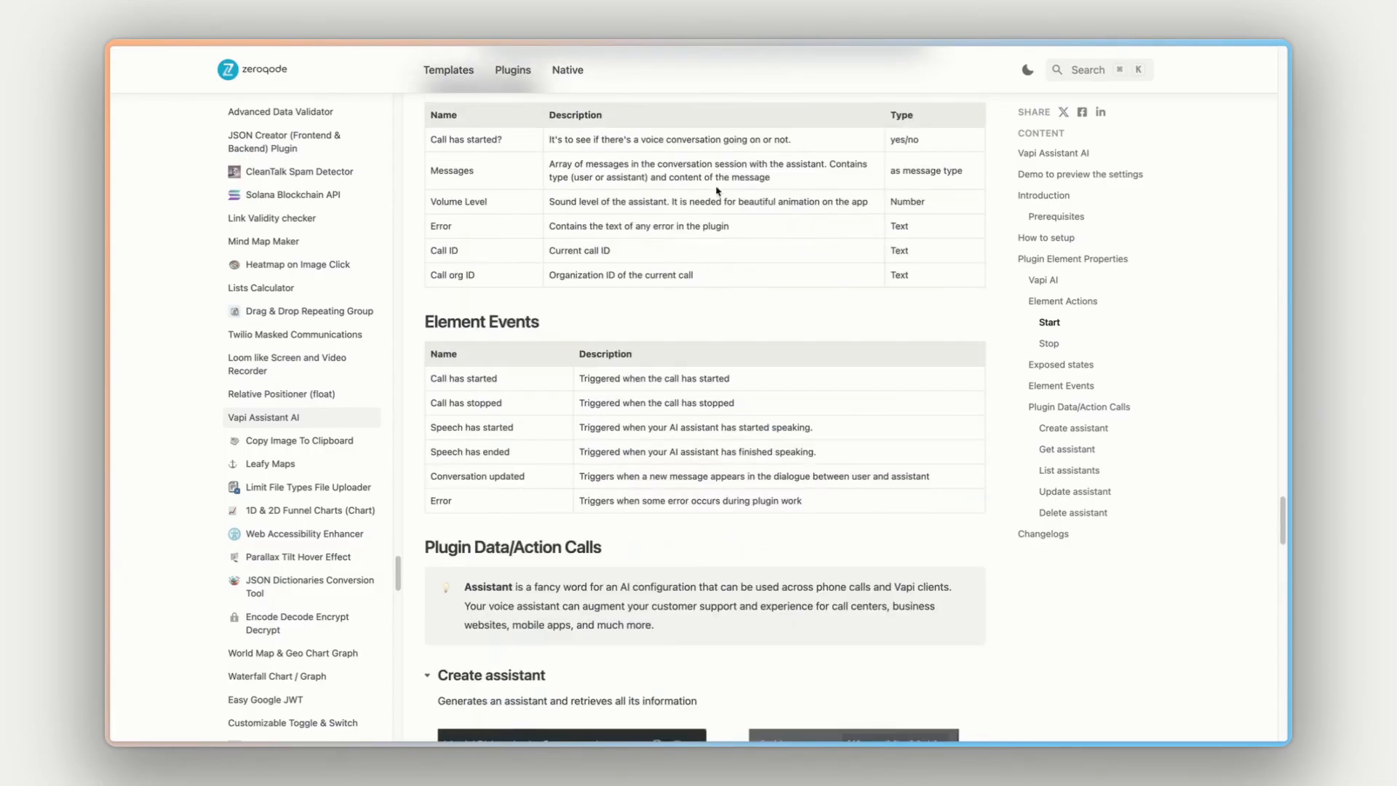